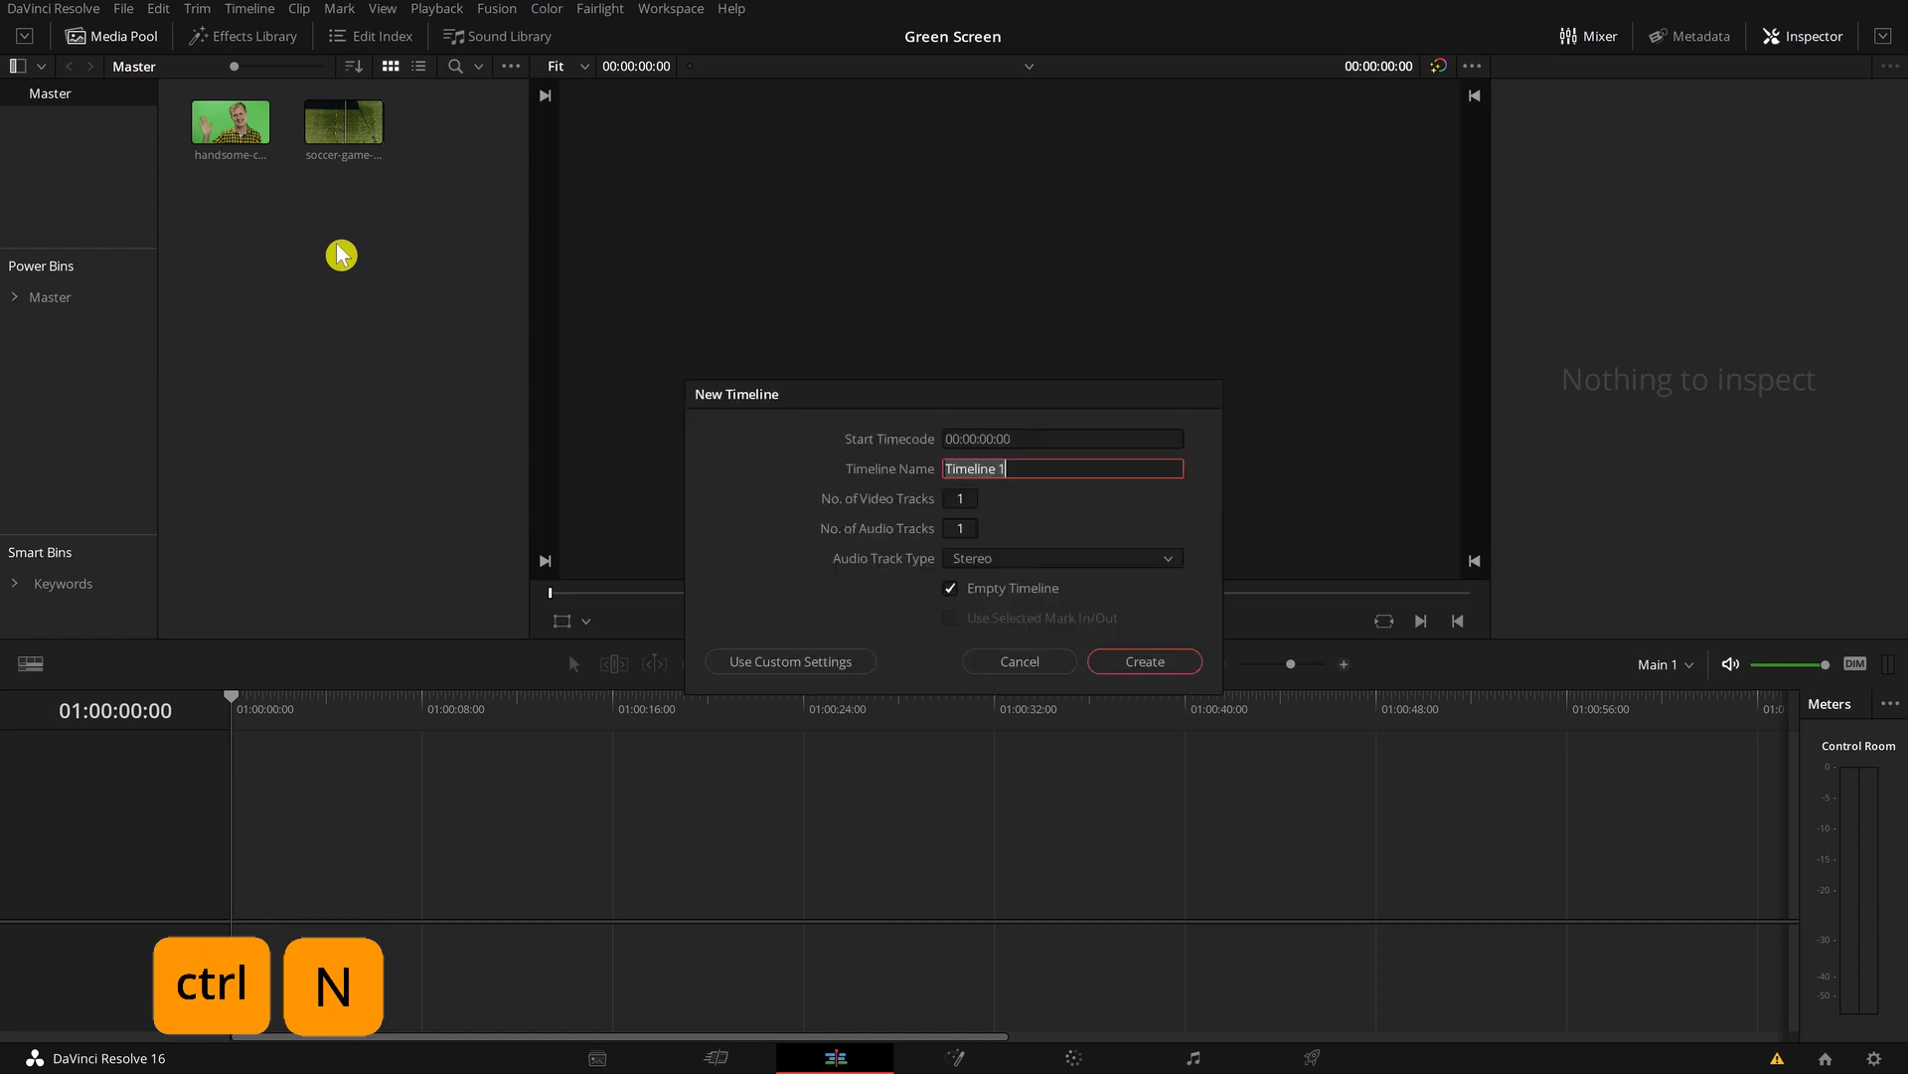
Create an empty timeline named Timeline 1 and place the green-screen clip of the waving man at the start of Video 1
key("Escape")
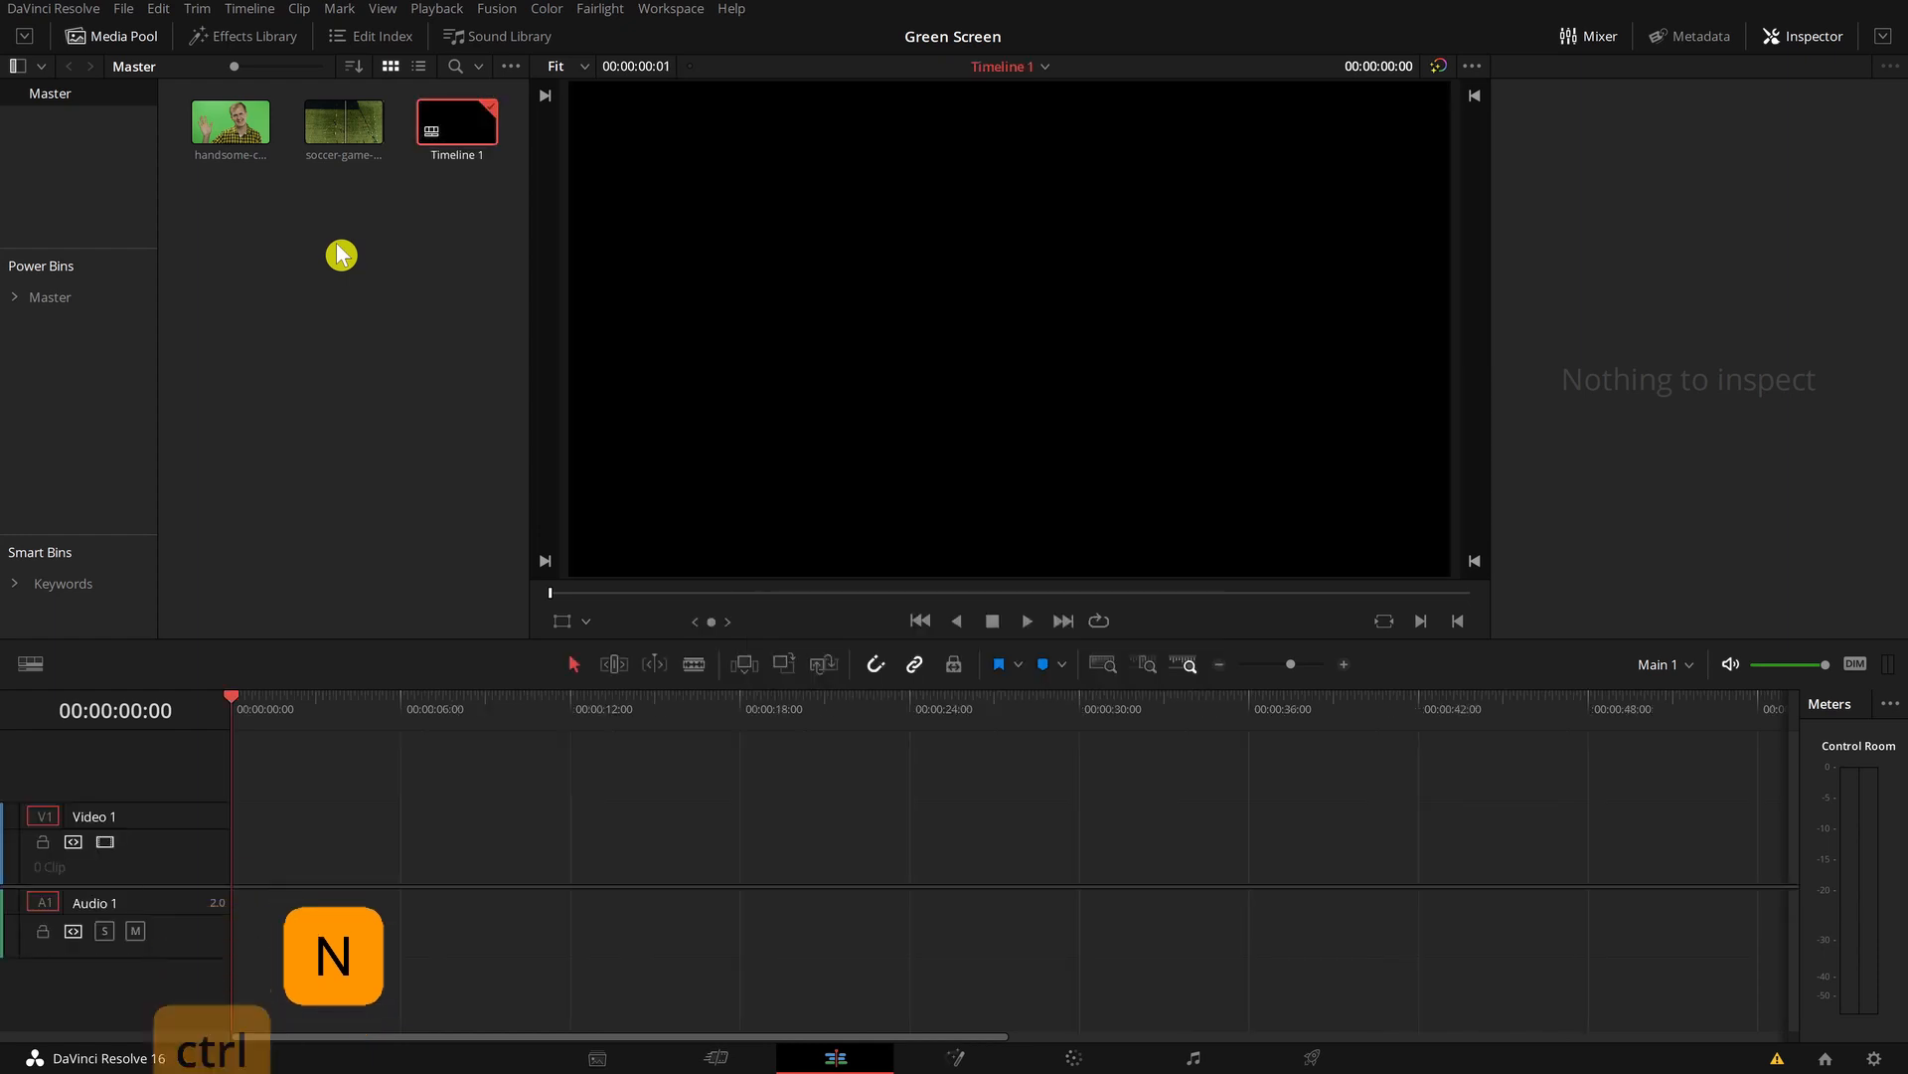
left_click(231, 157)
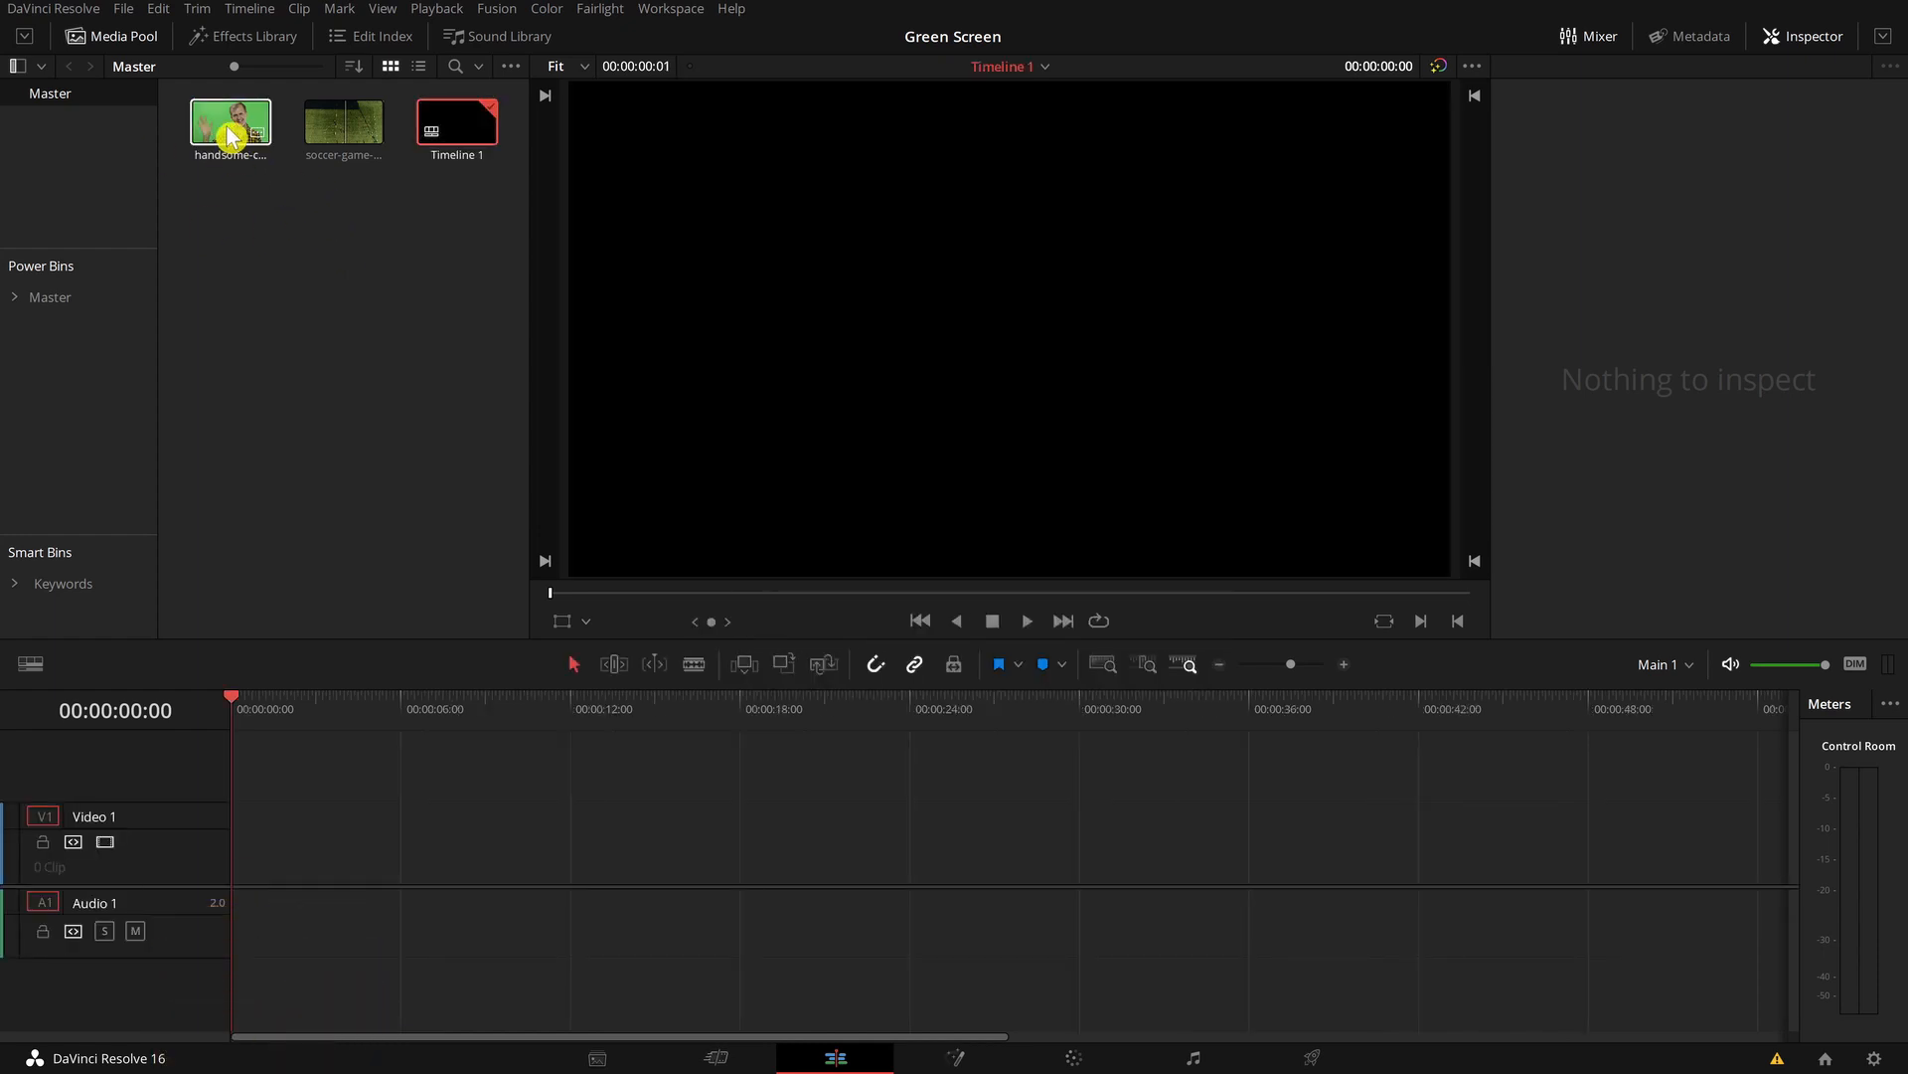
left_click_drag(218, 157, 213, 844)
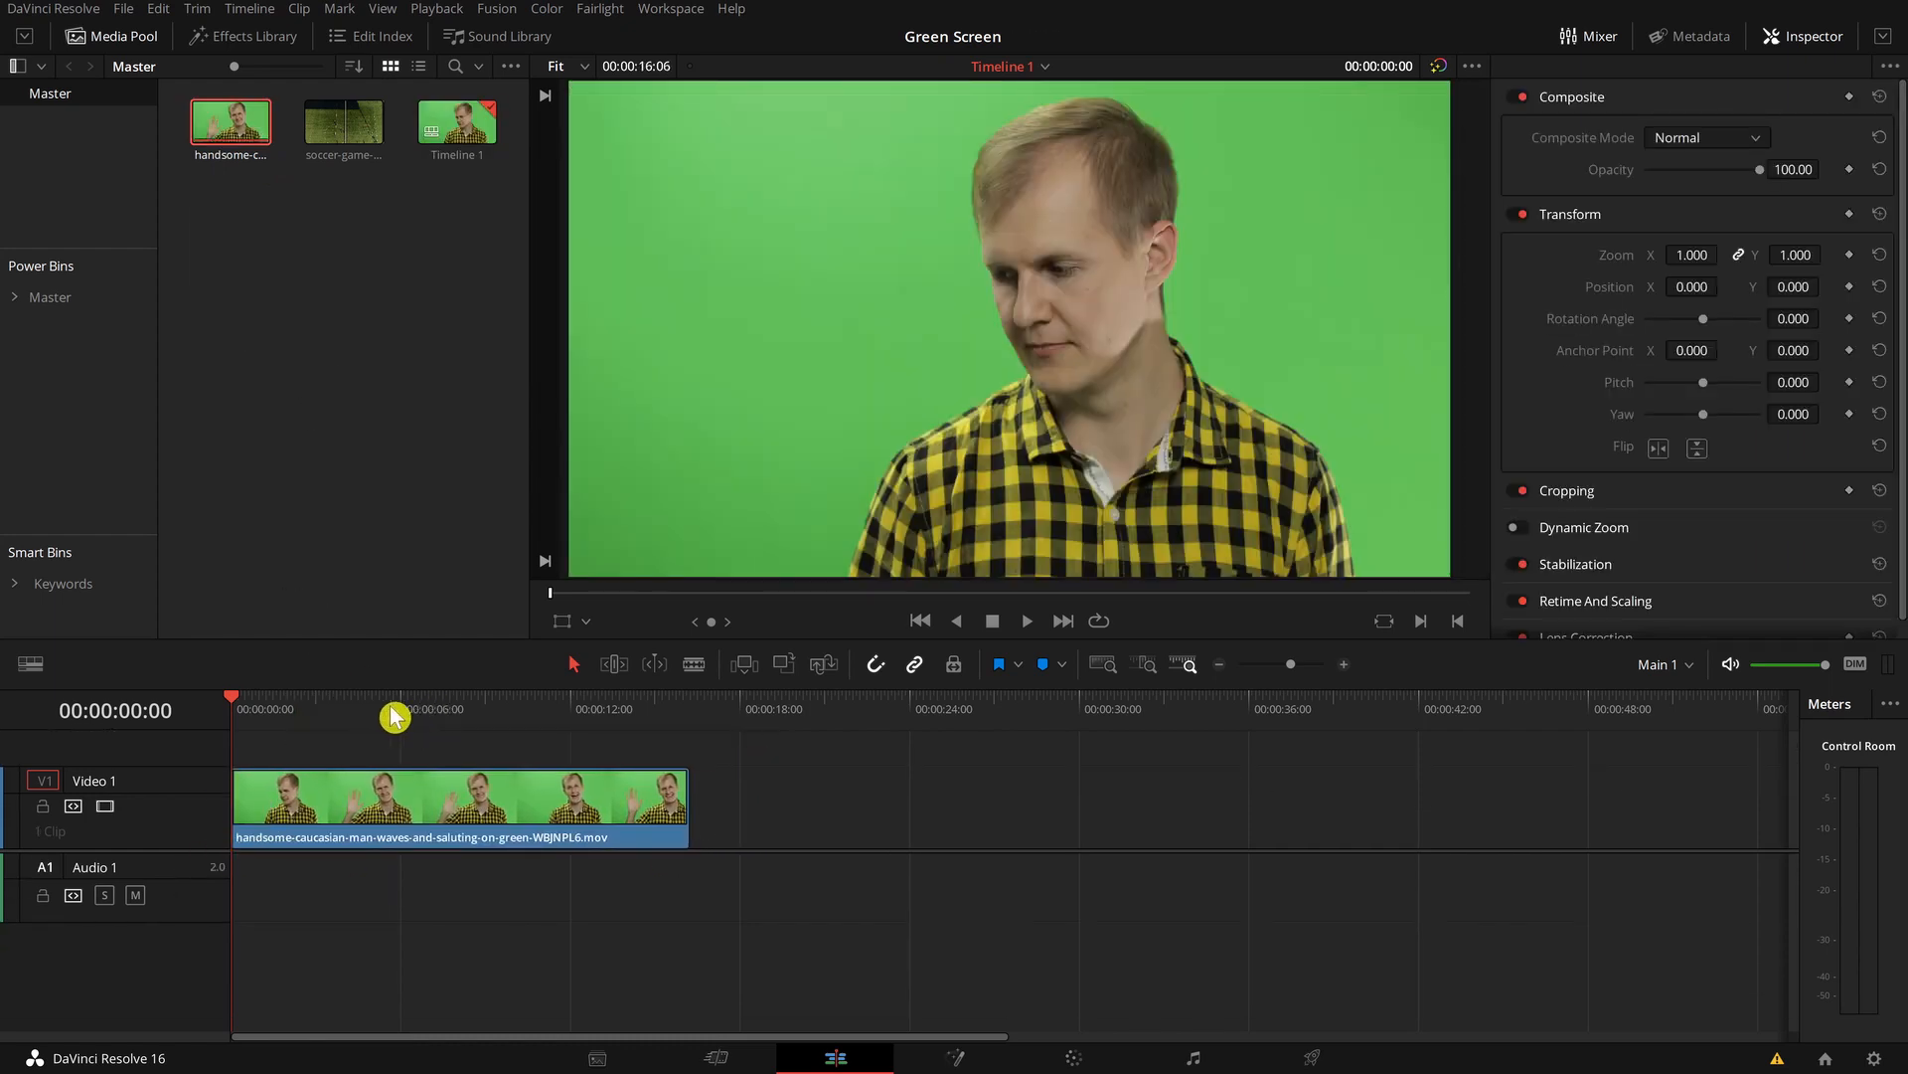
Trim the end of the green-screen clip to 00:00:11:01
left_click_drag(360, 690, 546, 745)
left_click(524, 809)
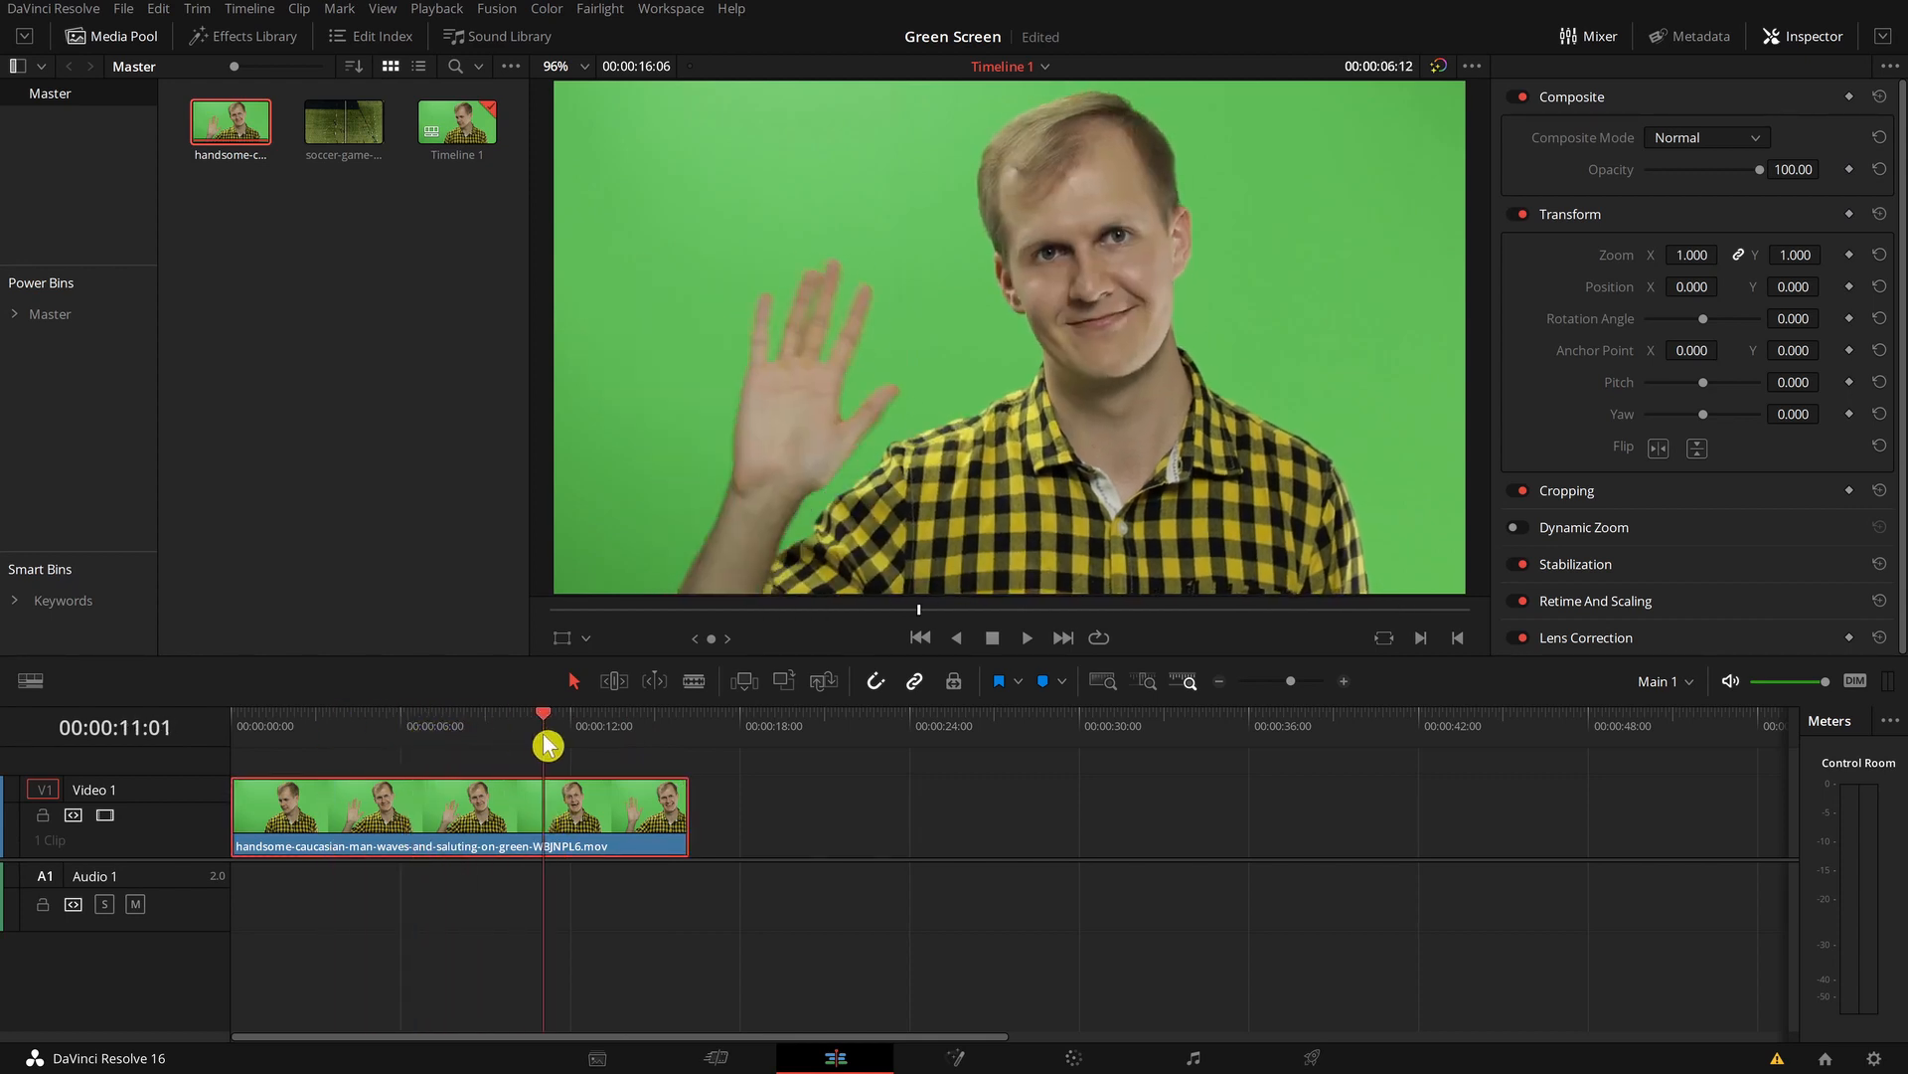
key("shift+]")
Open the green-screen clip in Fusion at 00:00:06:10 and move the MediaIn1 and MediaOut1 nodes to make room for editing
left_click(413, 740)
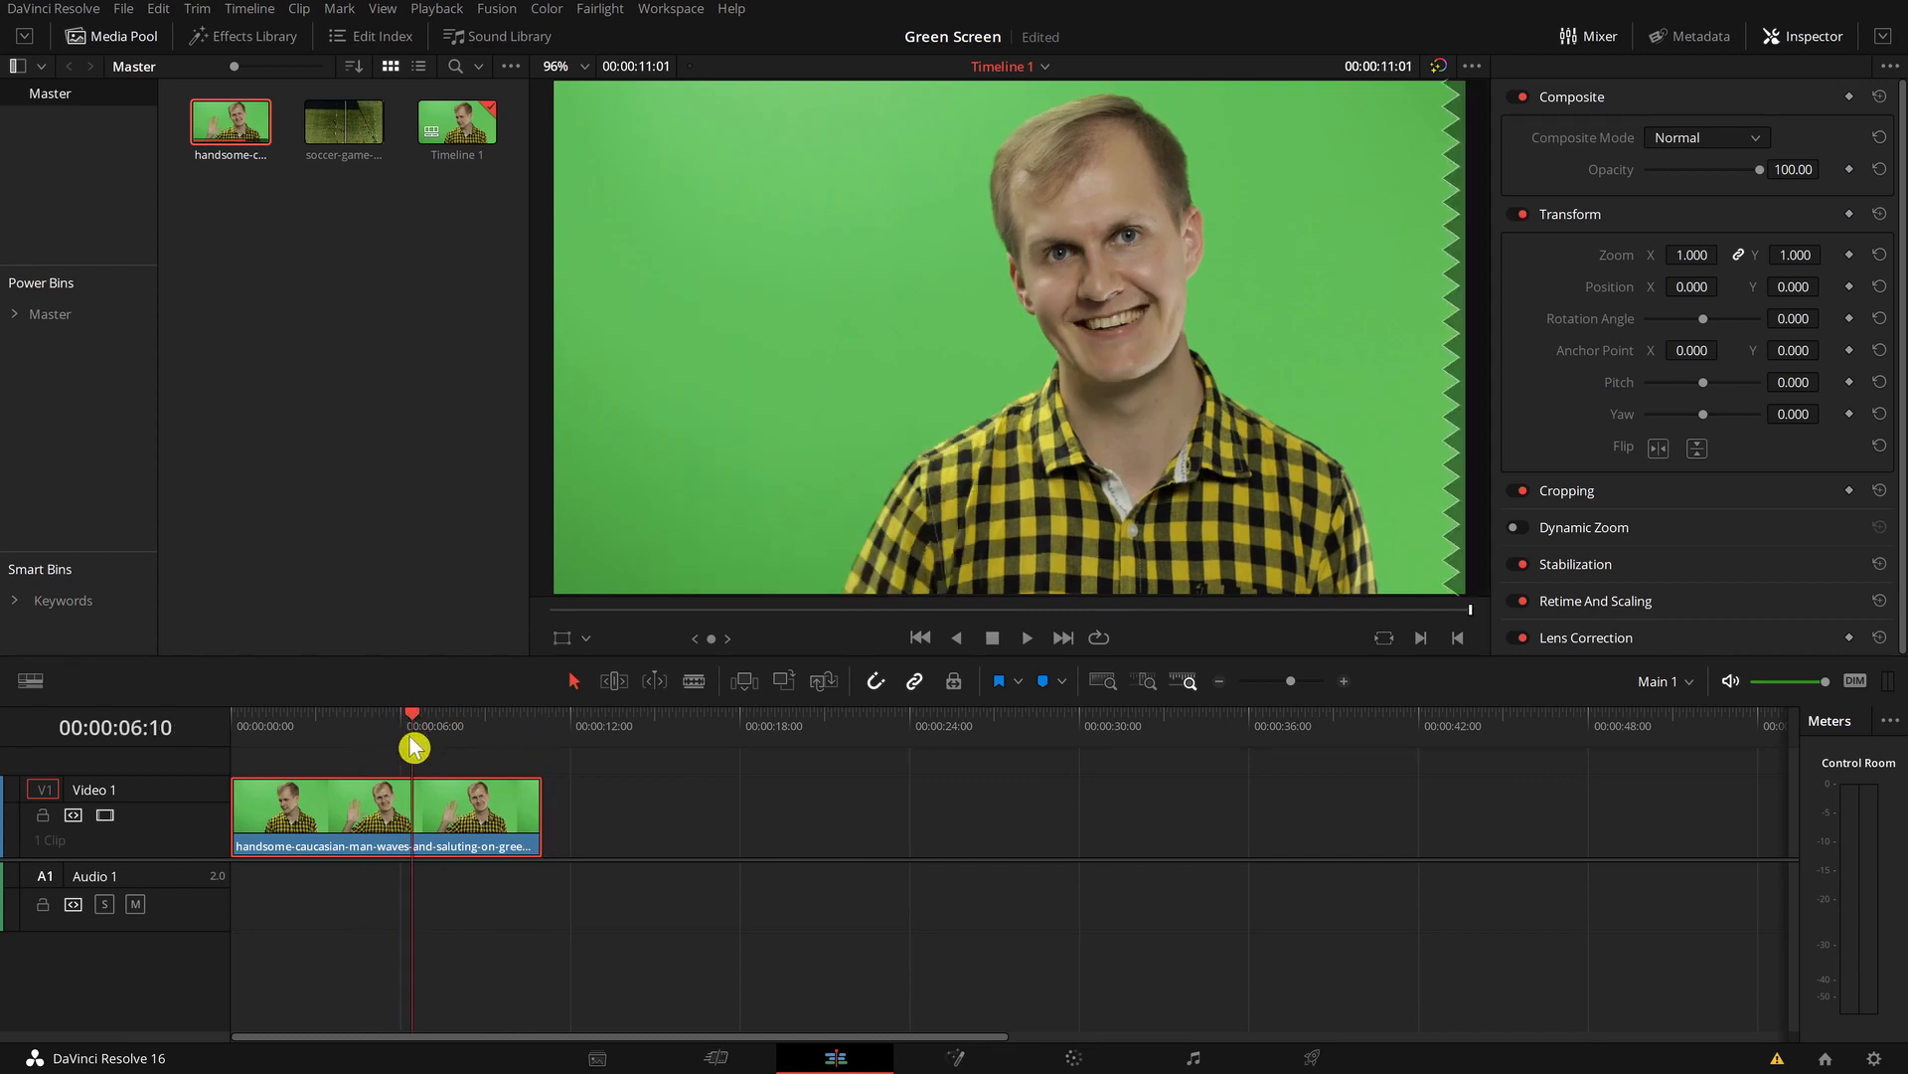
left_click(964, 1061)
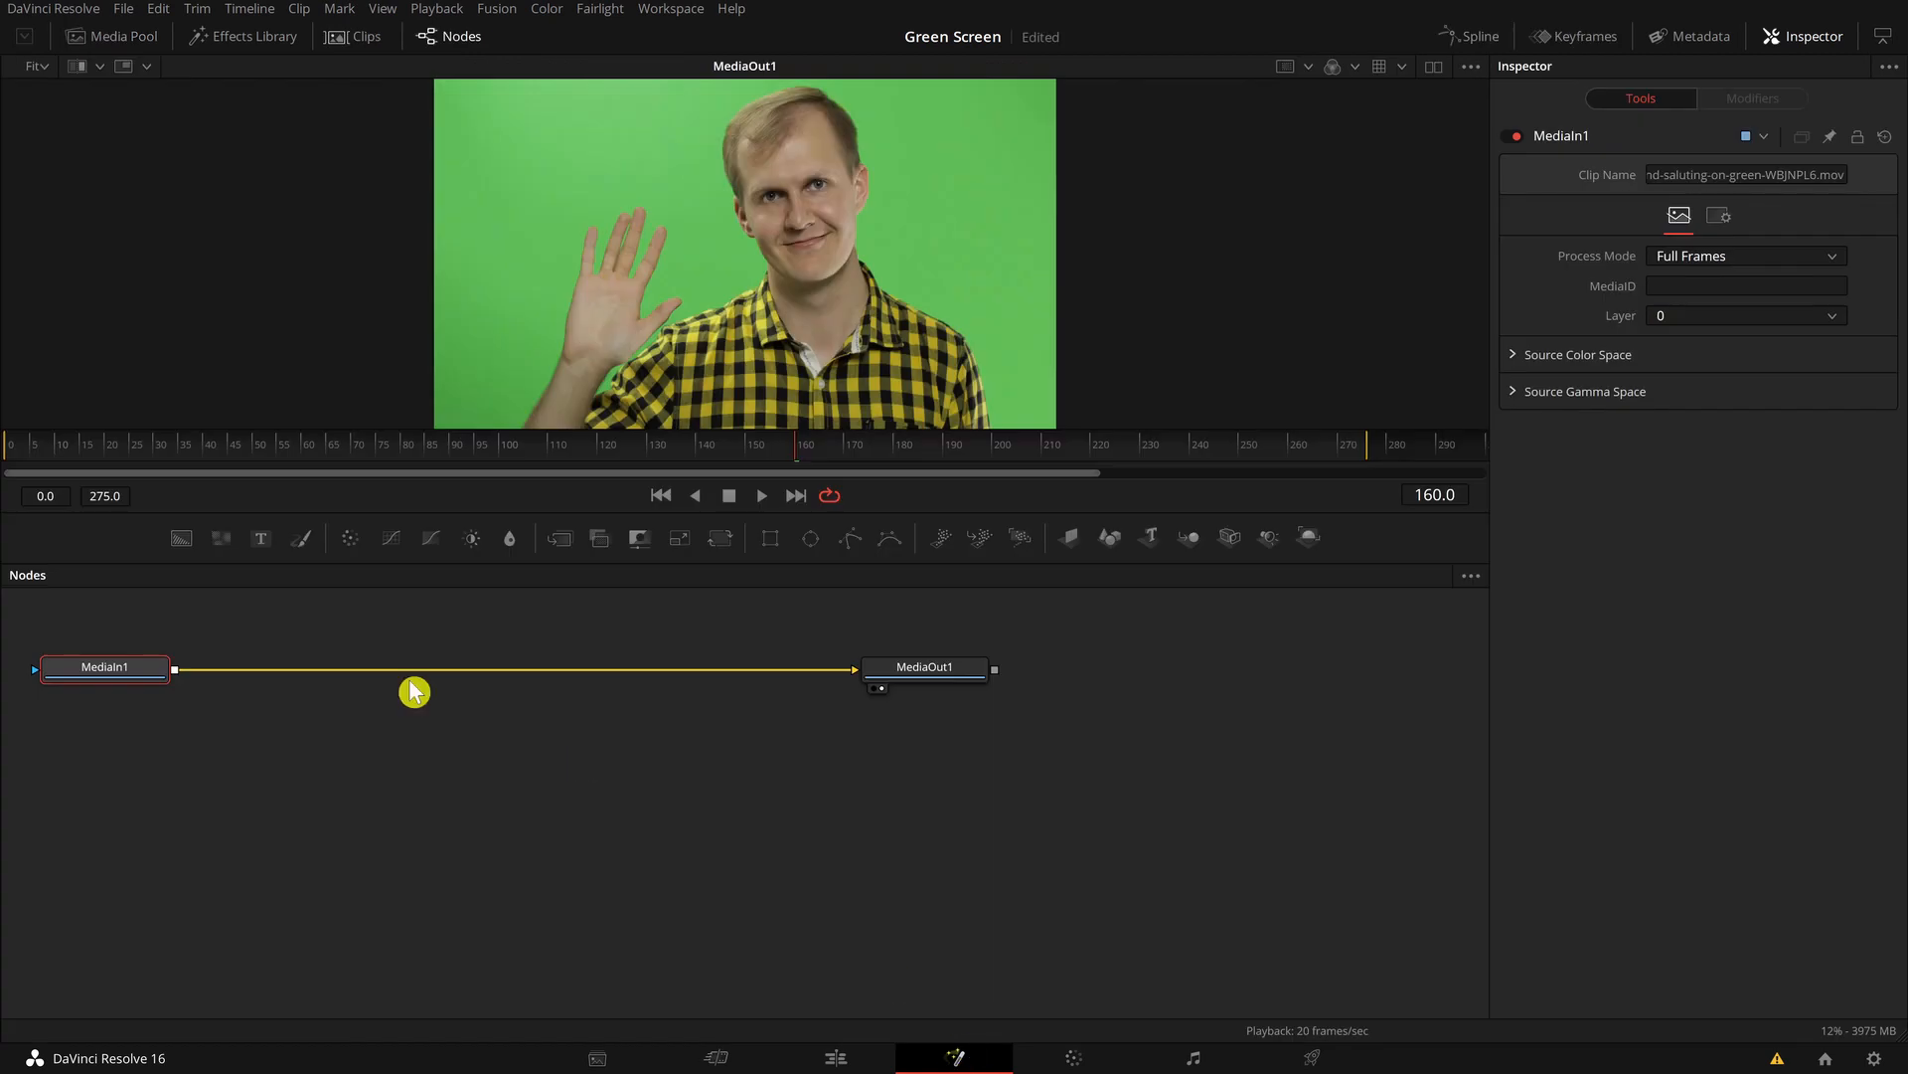
left_click_drag(86, 681, 384, 736)
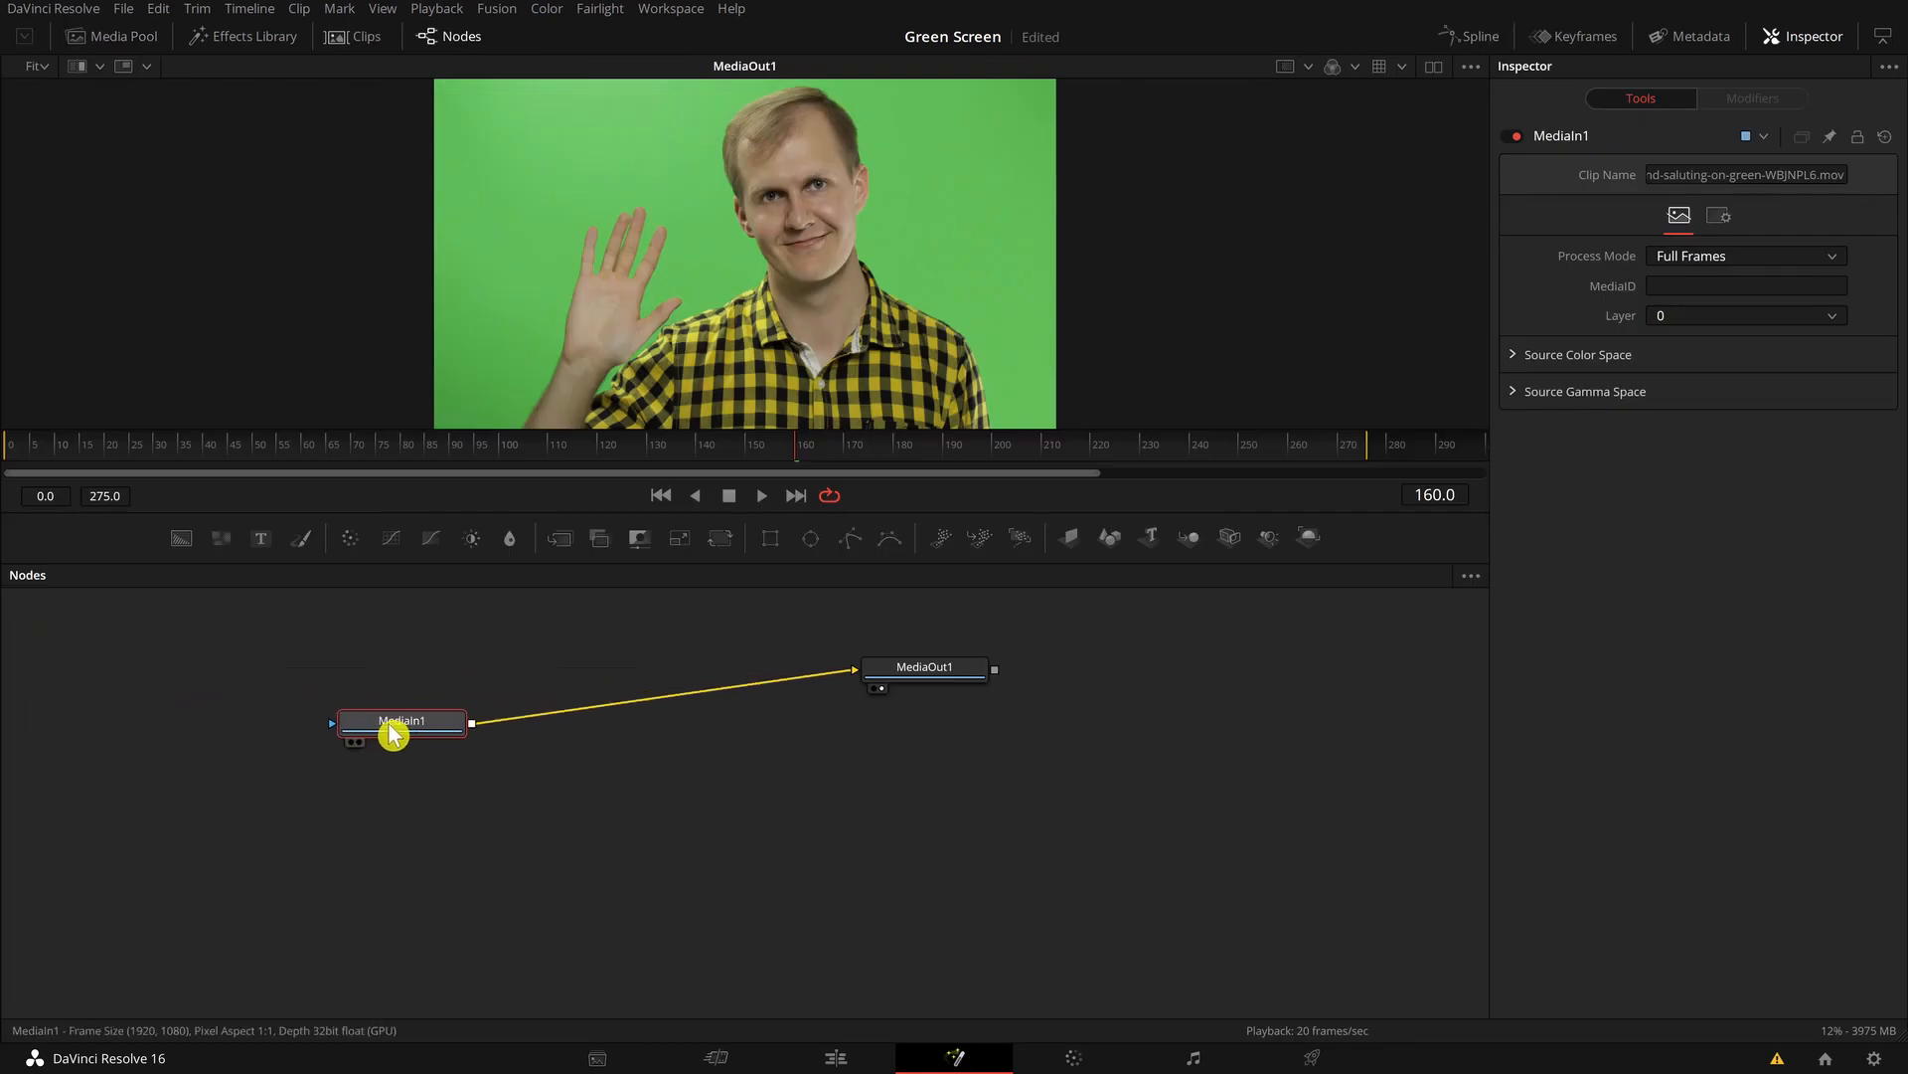
left_click_drag(903, 690, 1034, 695)
left_click(1034, 695)
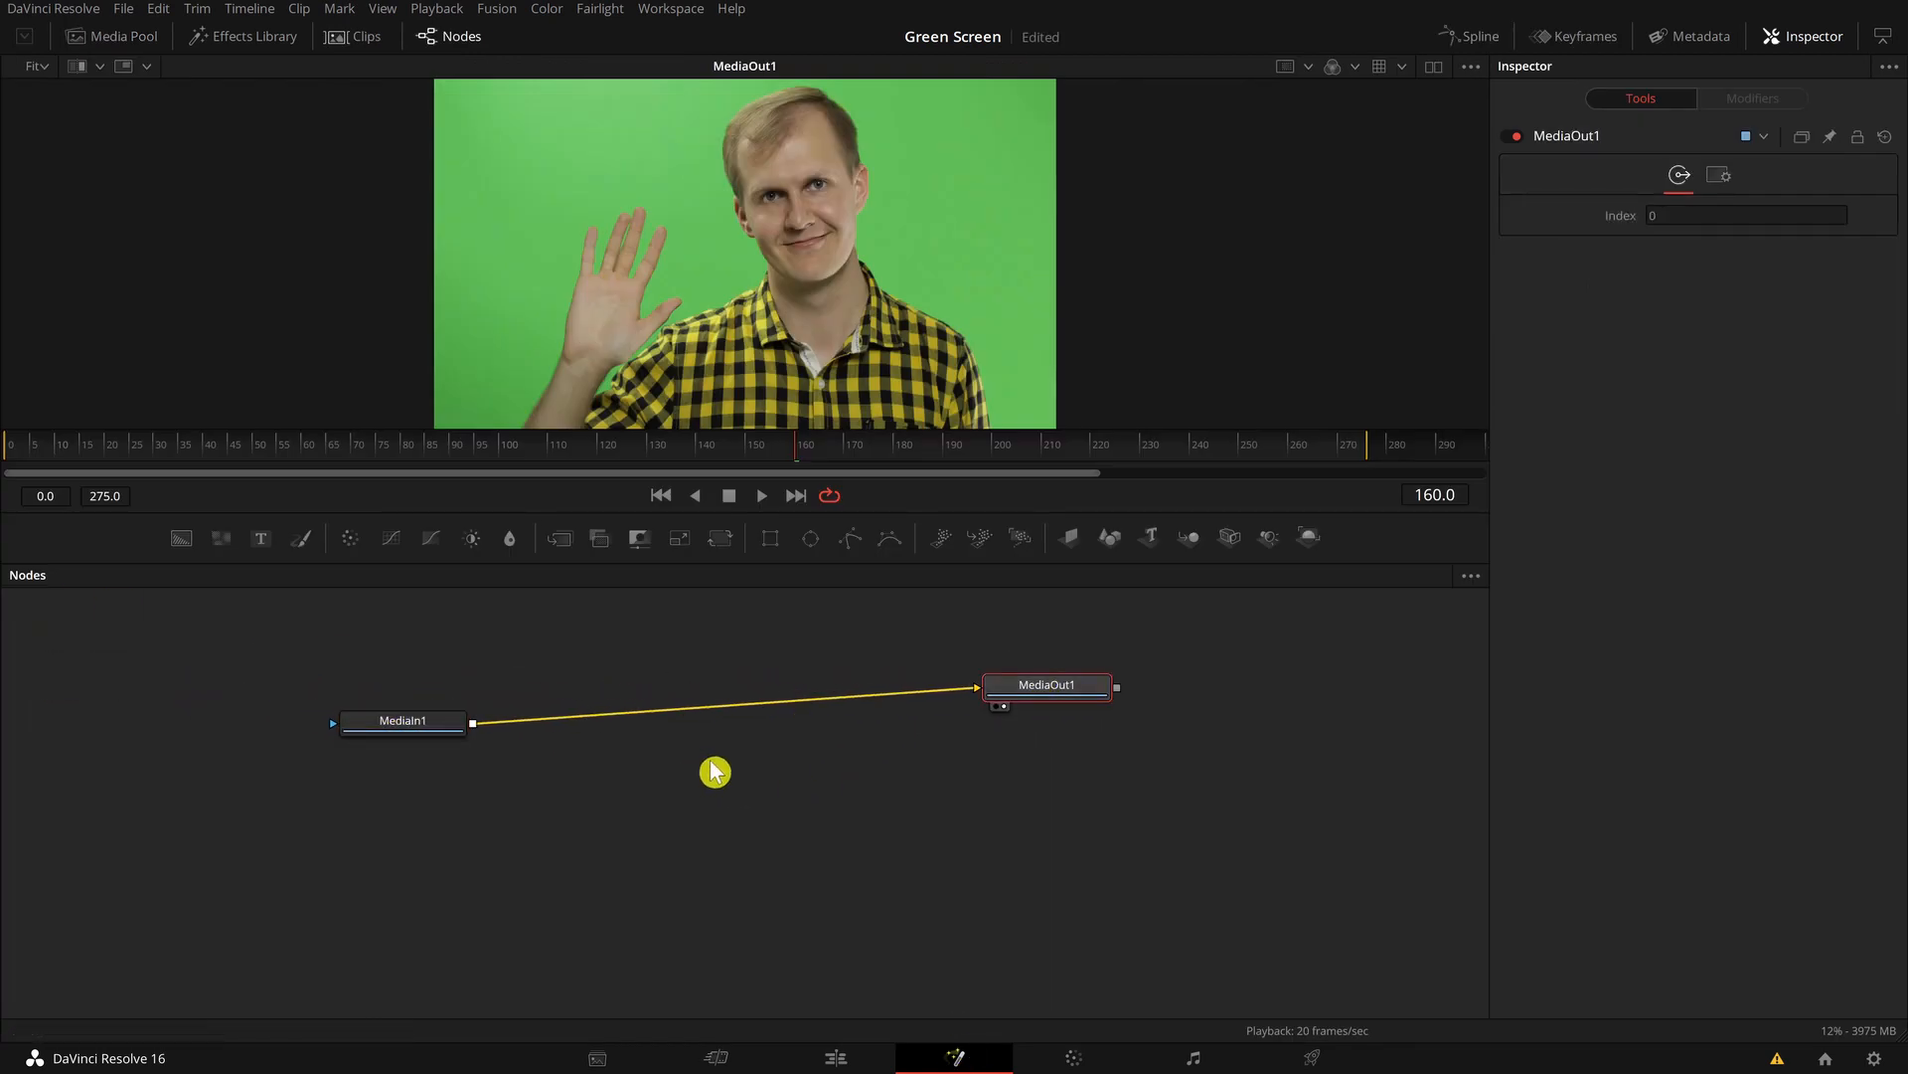
Add a Delta Keyer node to the composition and position it below the line between MediaIn1 and MediaOut1
left_click(715, 772)
key("shift+space")
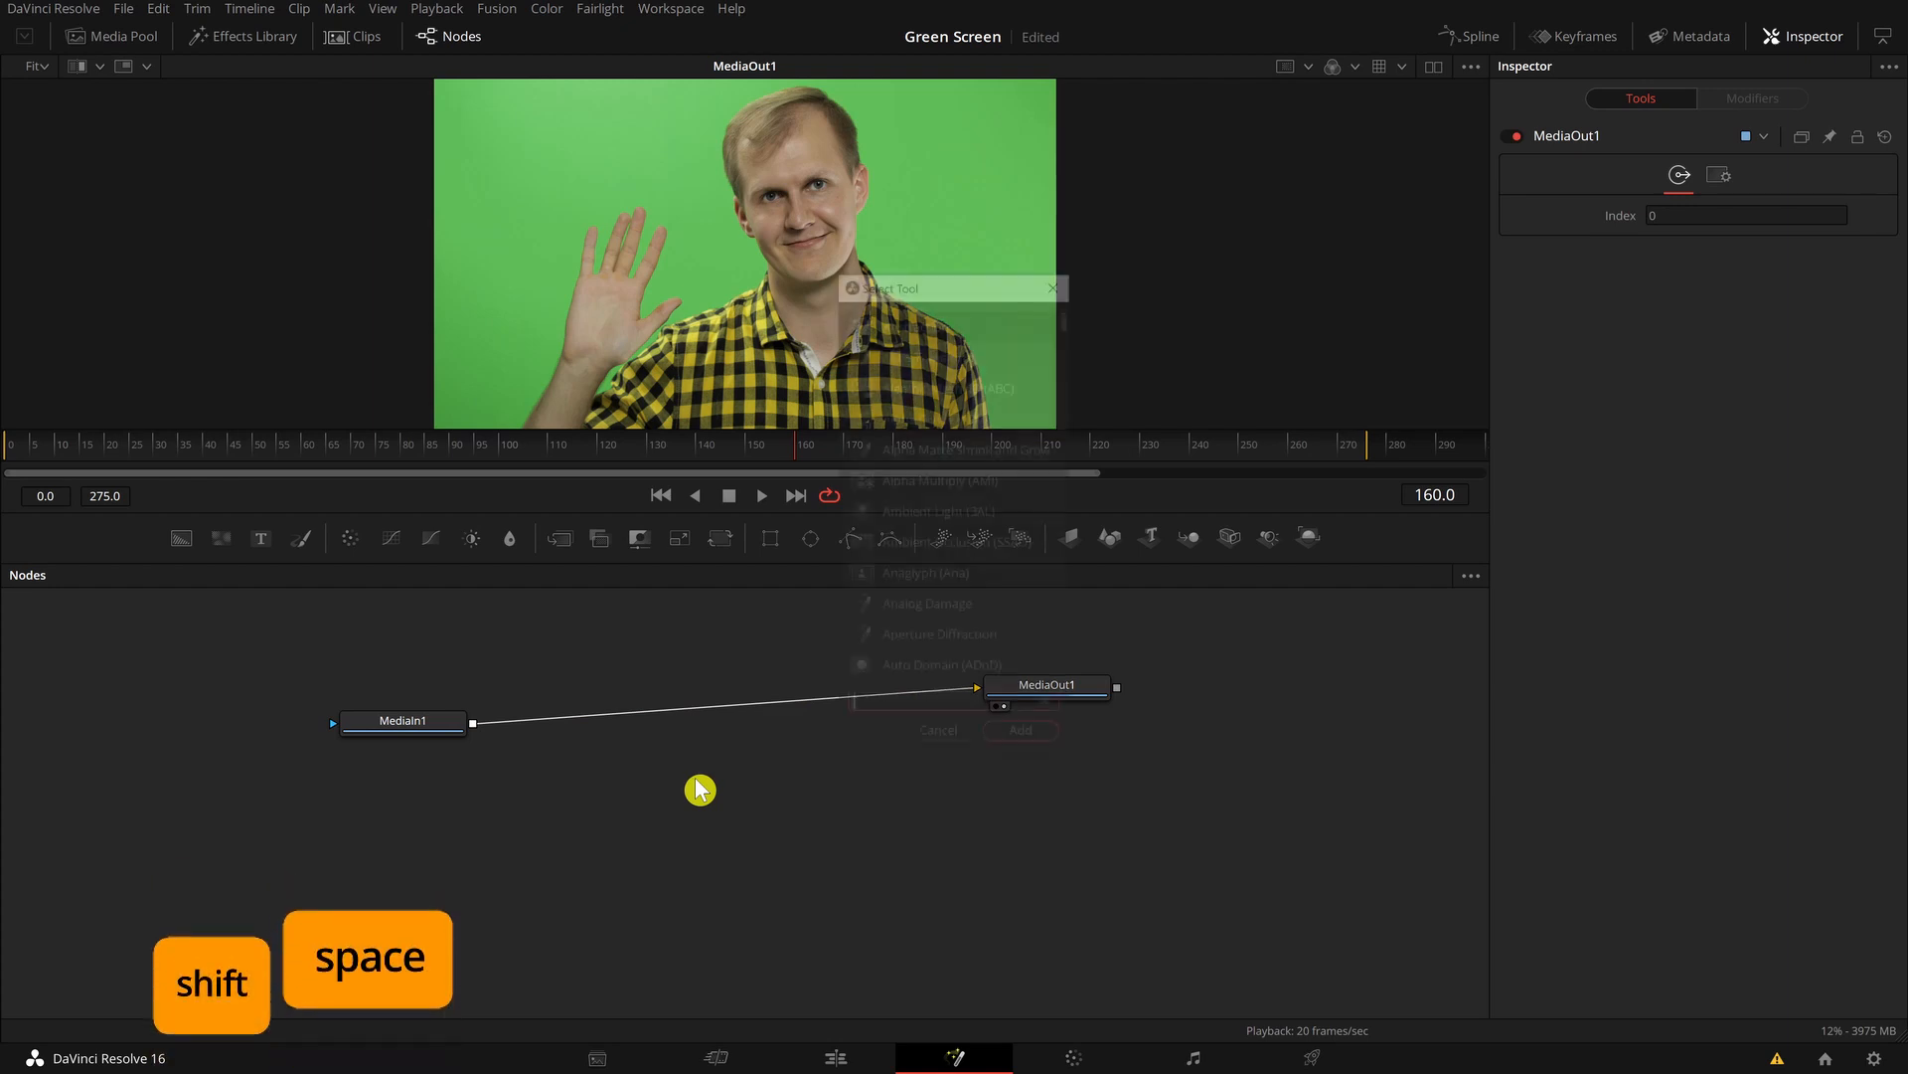
type("delta")
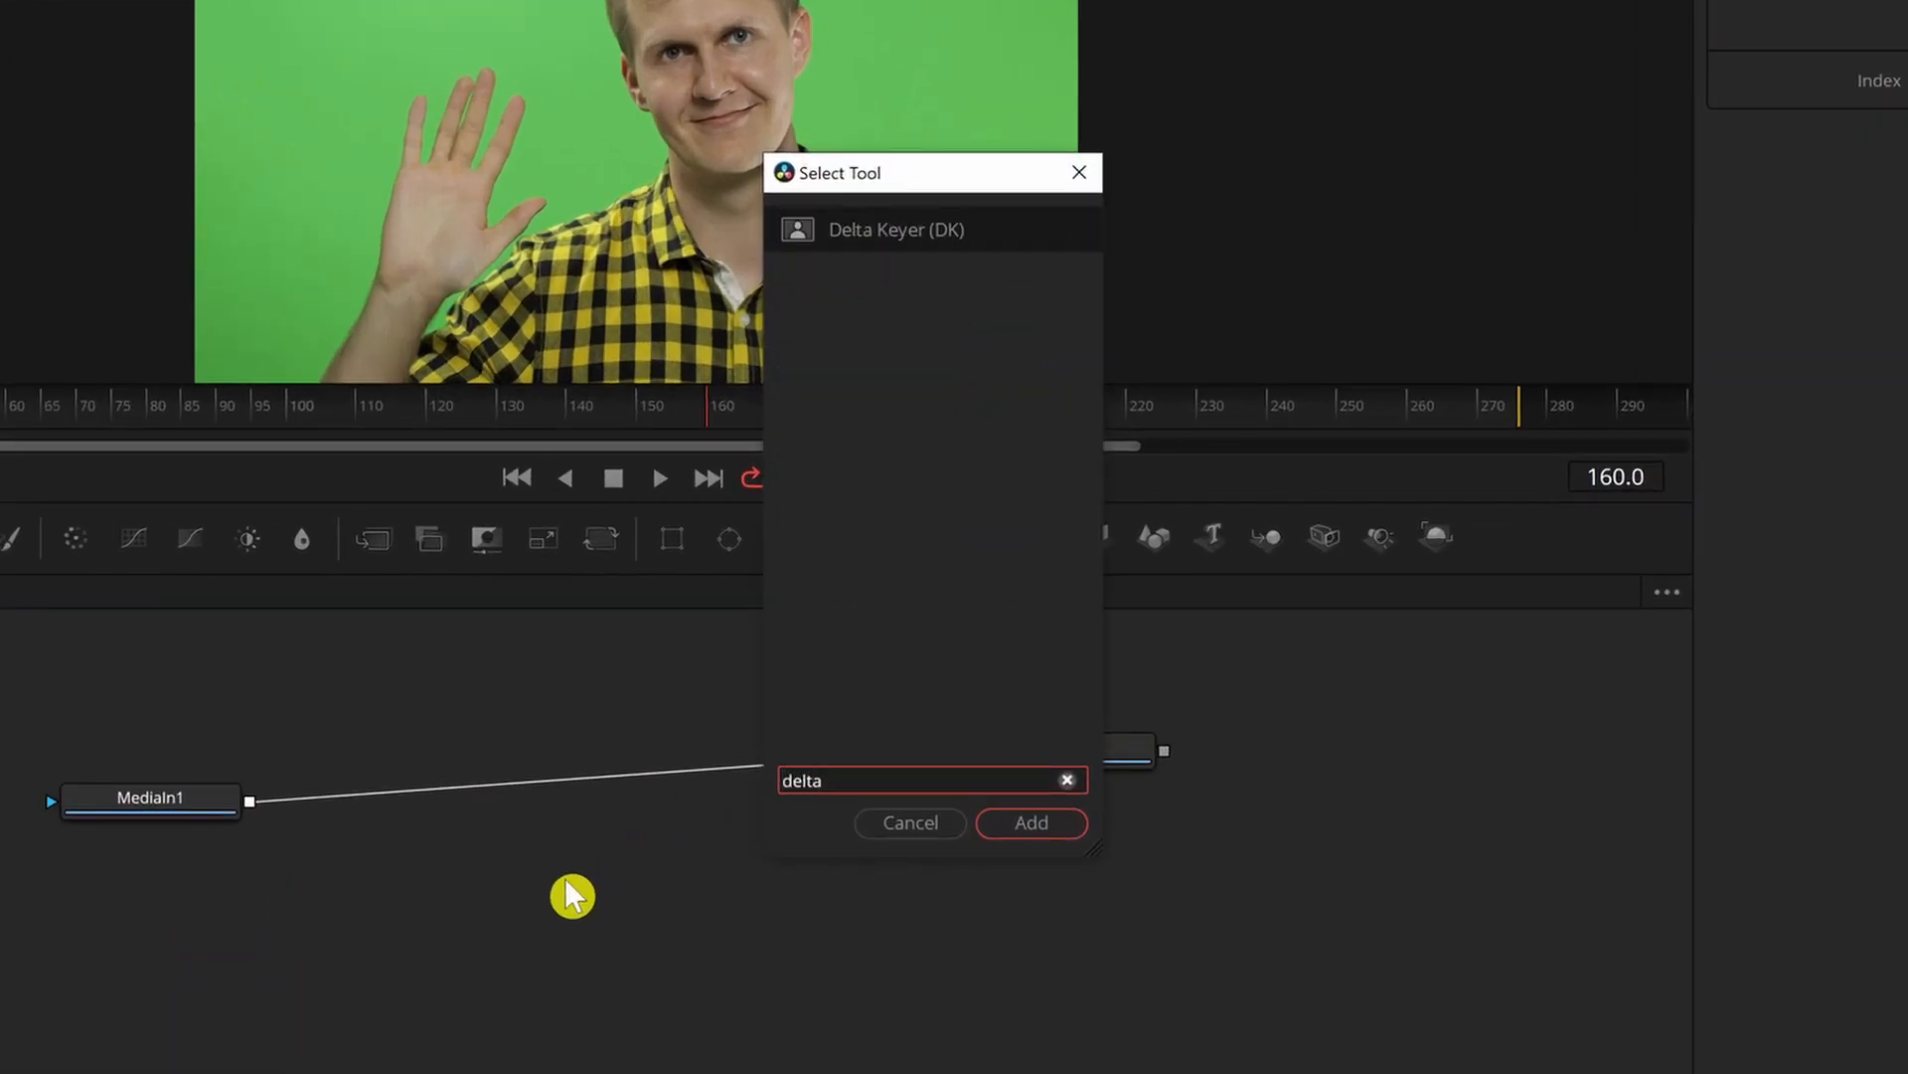
key("Return")
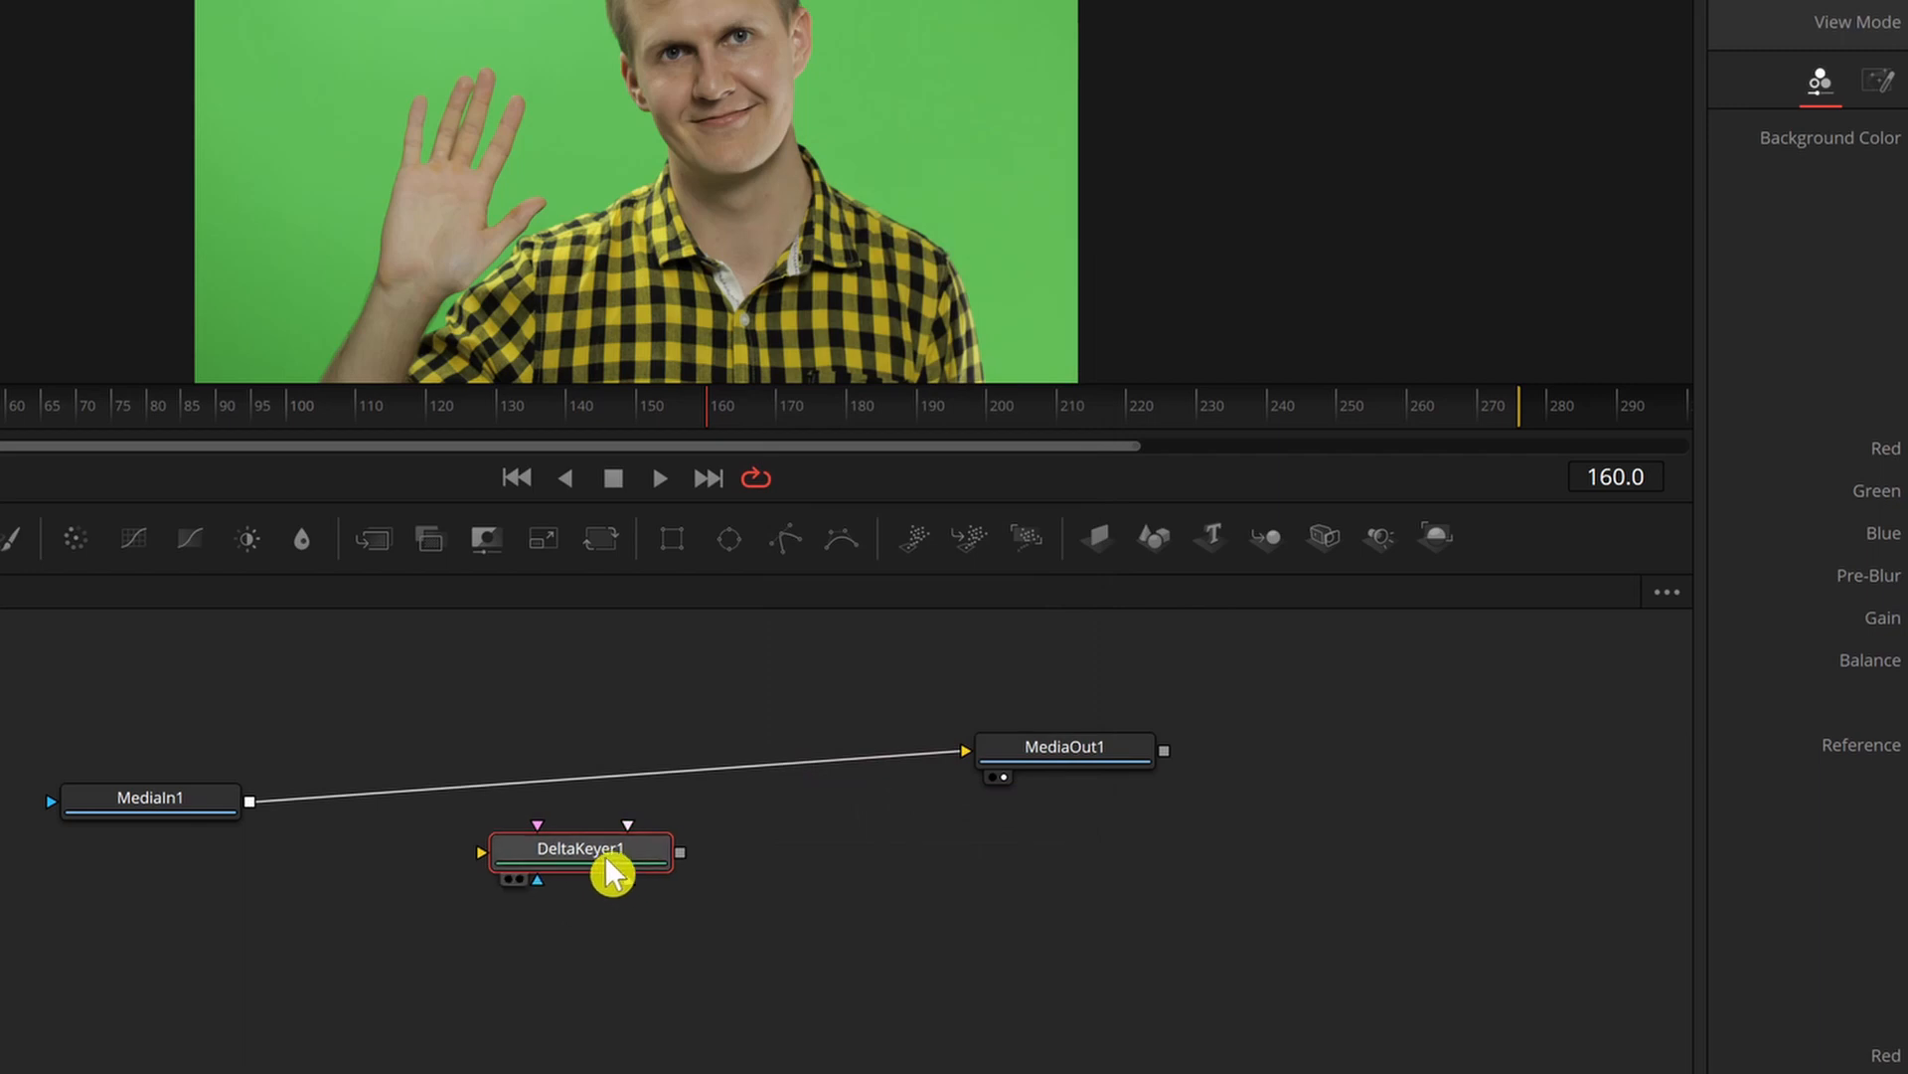
left_click_drag(604, 855, 651, 881)
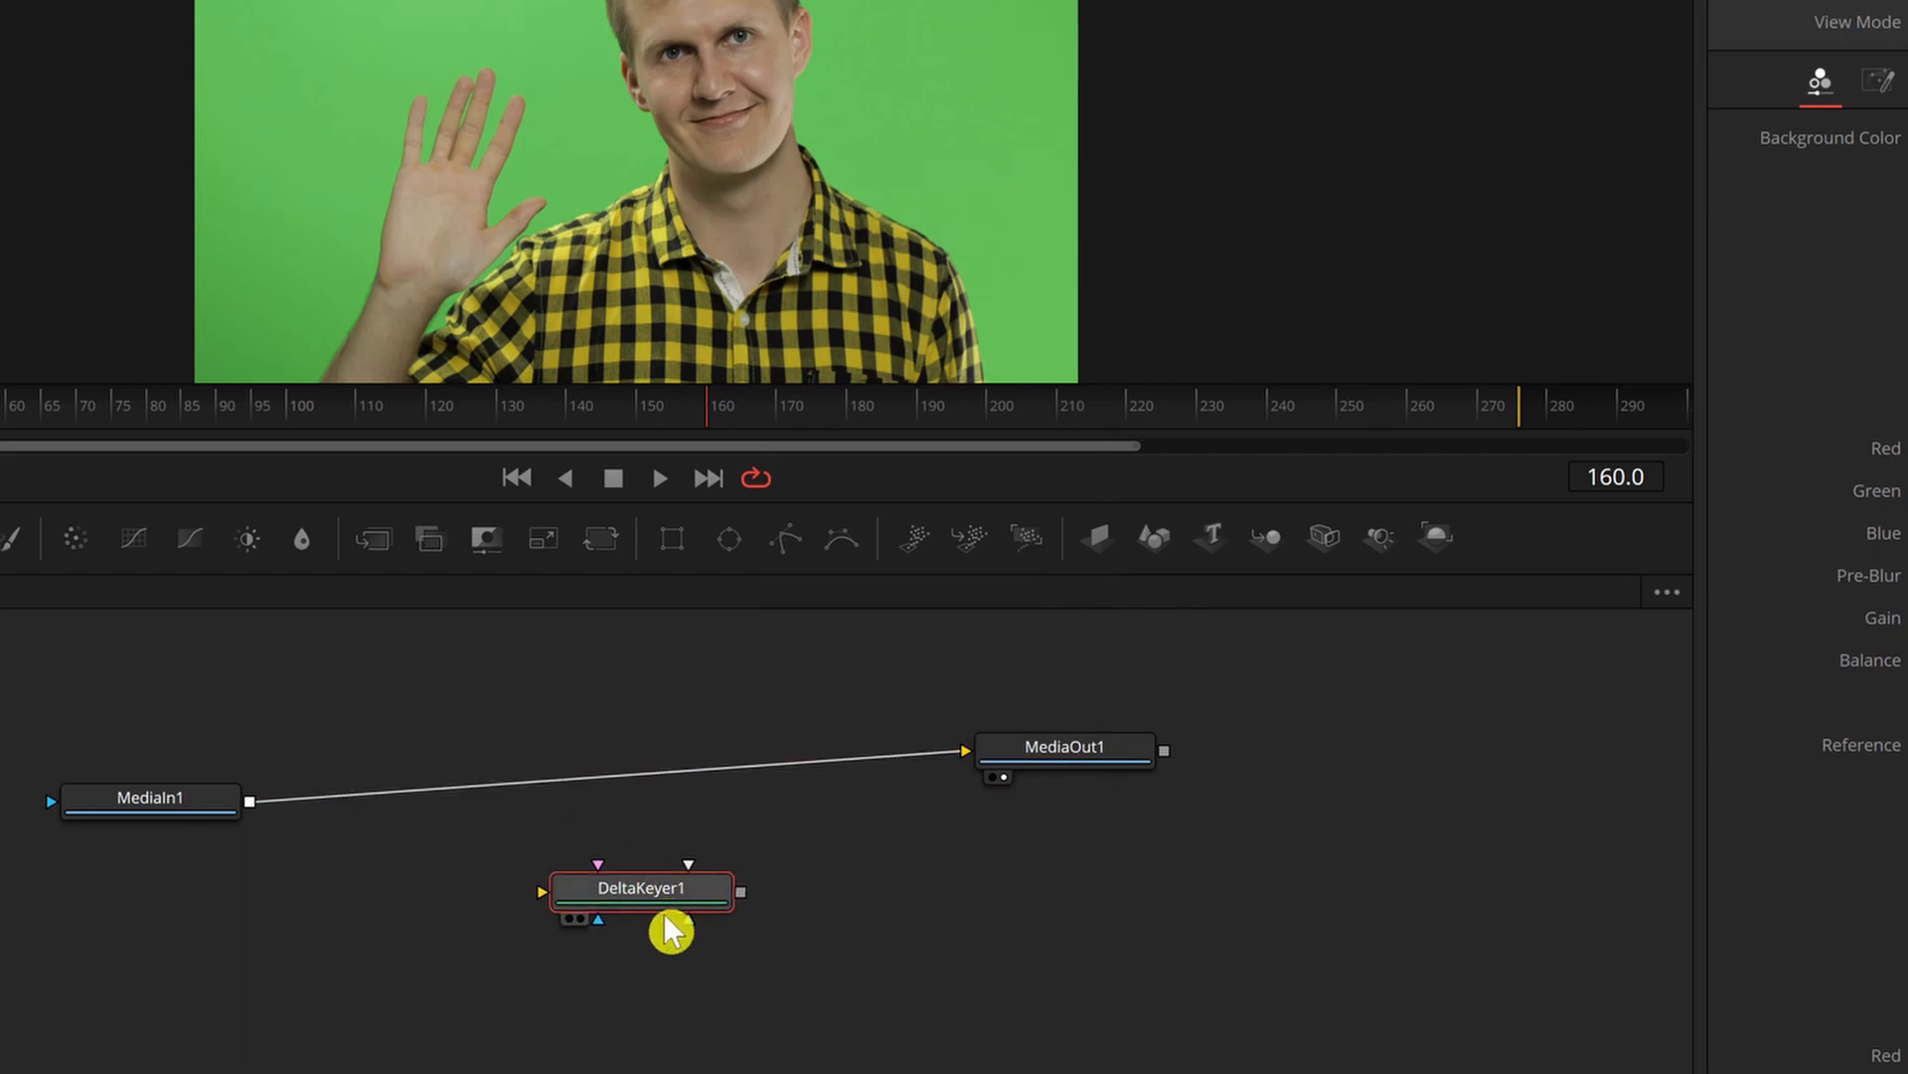
mouse_move(639, 893)
left_mouse_down()
mouse_move(664, 928)
mouse_move(644, 907)
left_mouse_up()
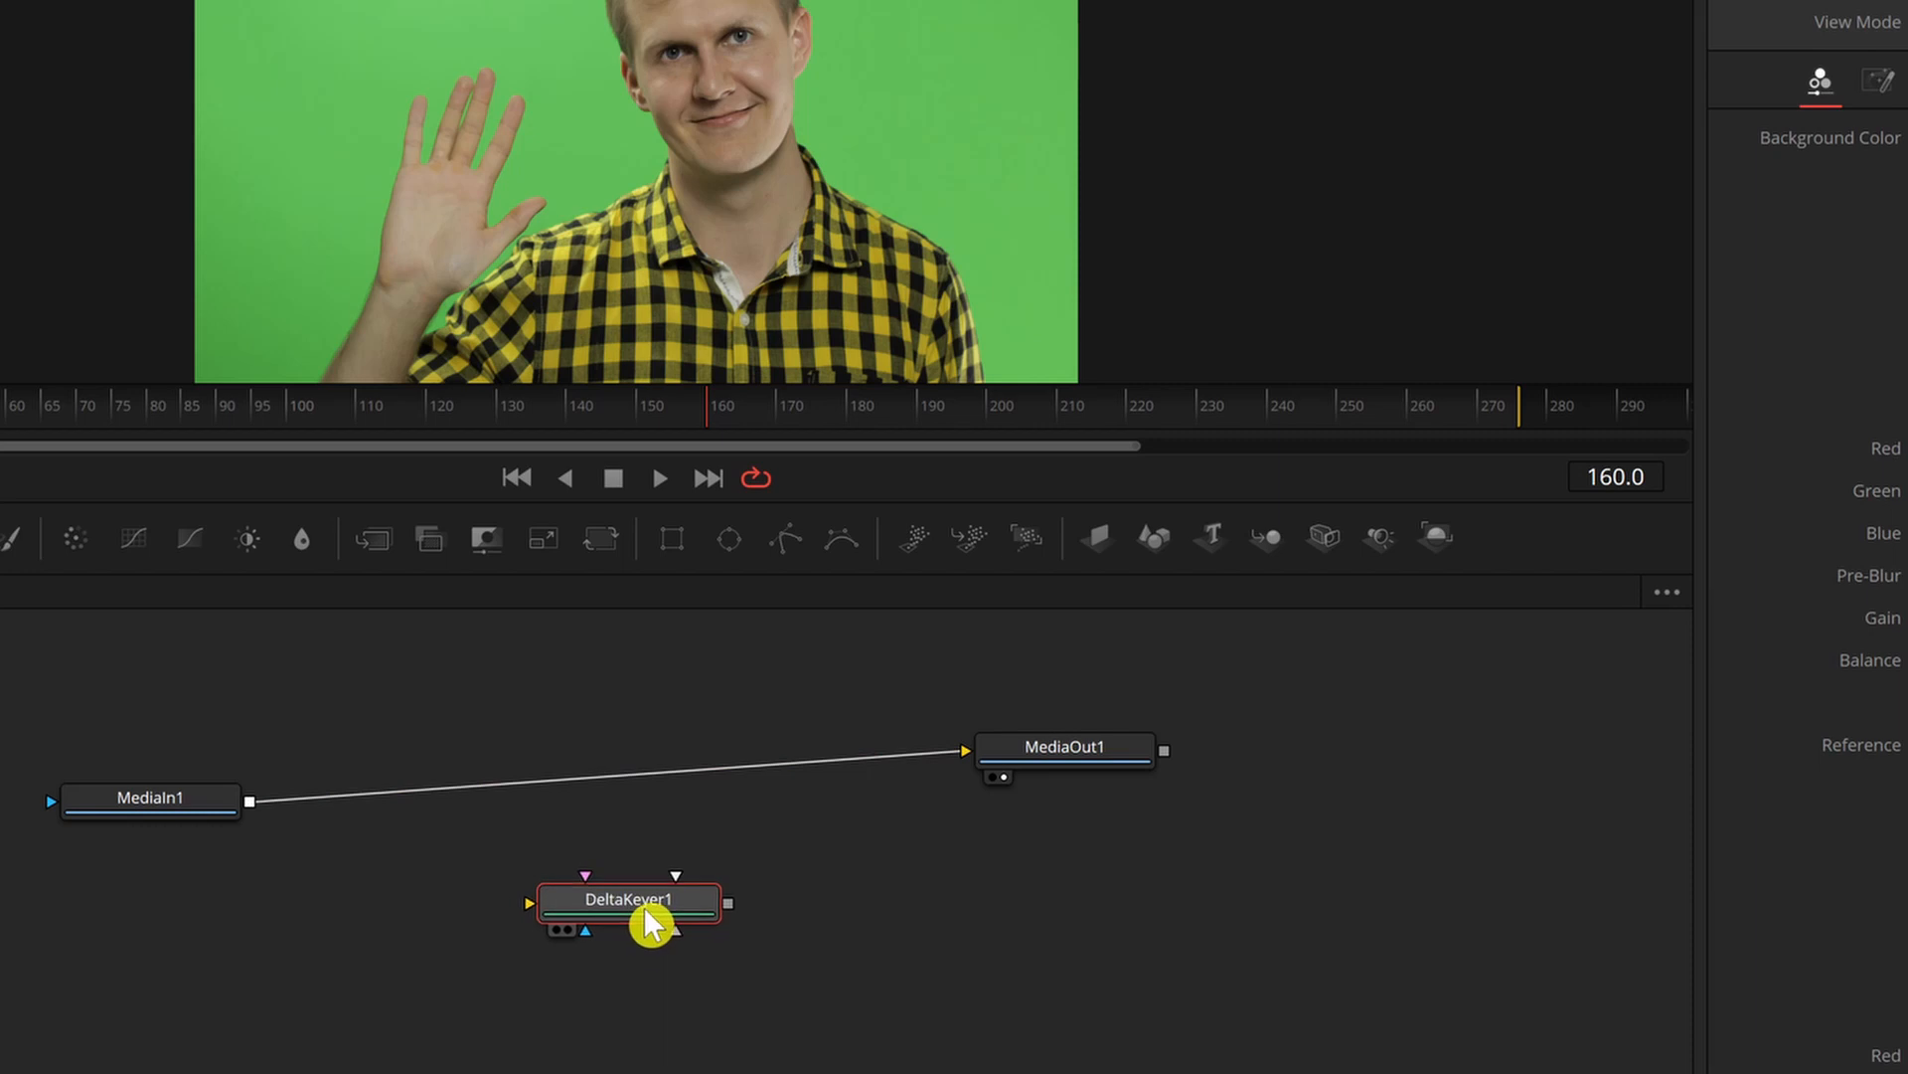
Insert the Delta Keyer into the connection between MediaIn1 and MediaOut1 and line up the nodes
key("shift")
left_click_drag(643, 905, 608, 785)
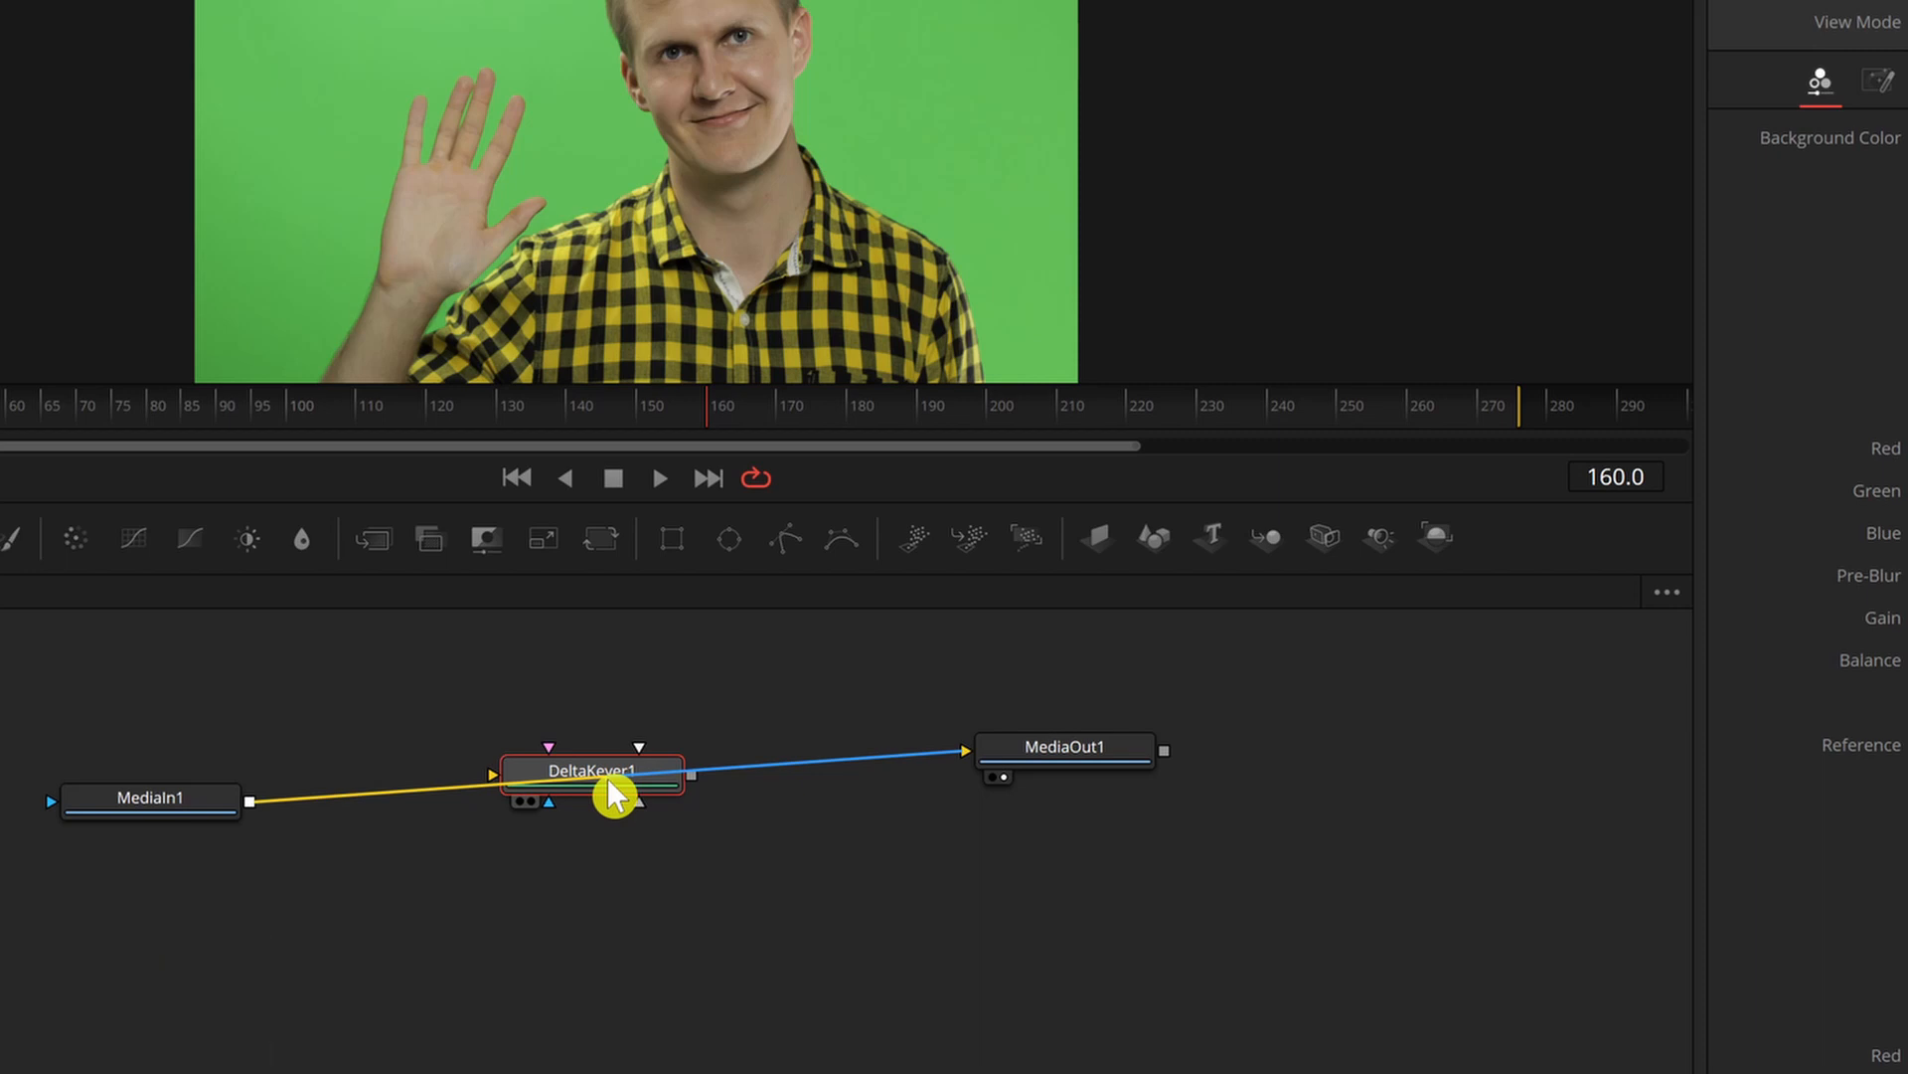
left_click_drag(636, 793, 606, 803)
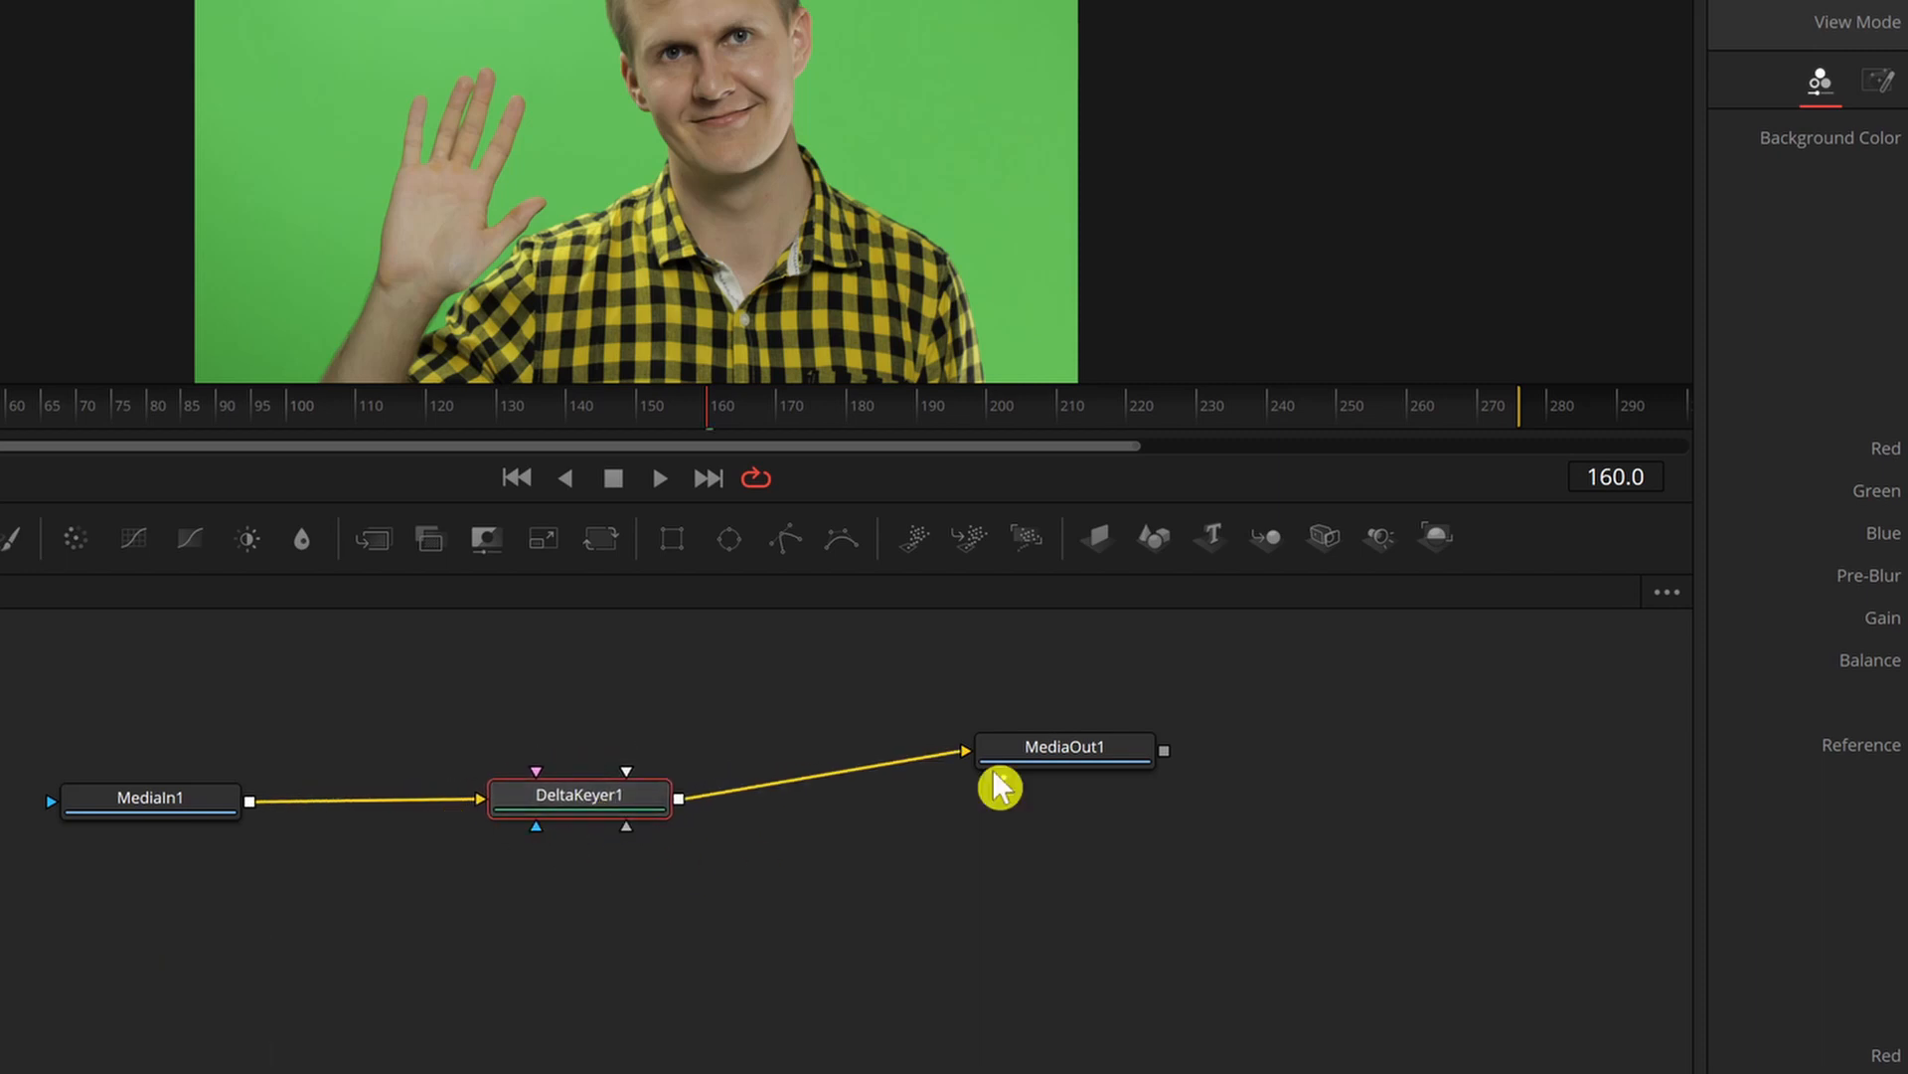
left_click_drag(1041, 759, 1058, 805)
left_click_drag(618, 793, 648, 793)
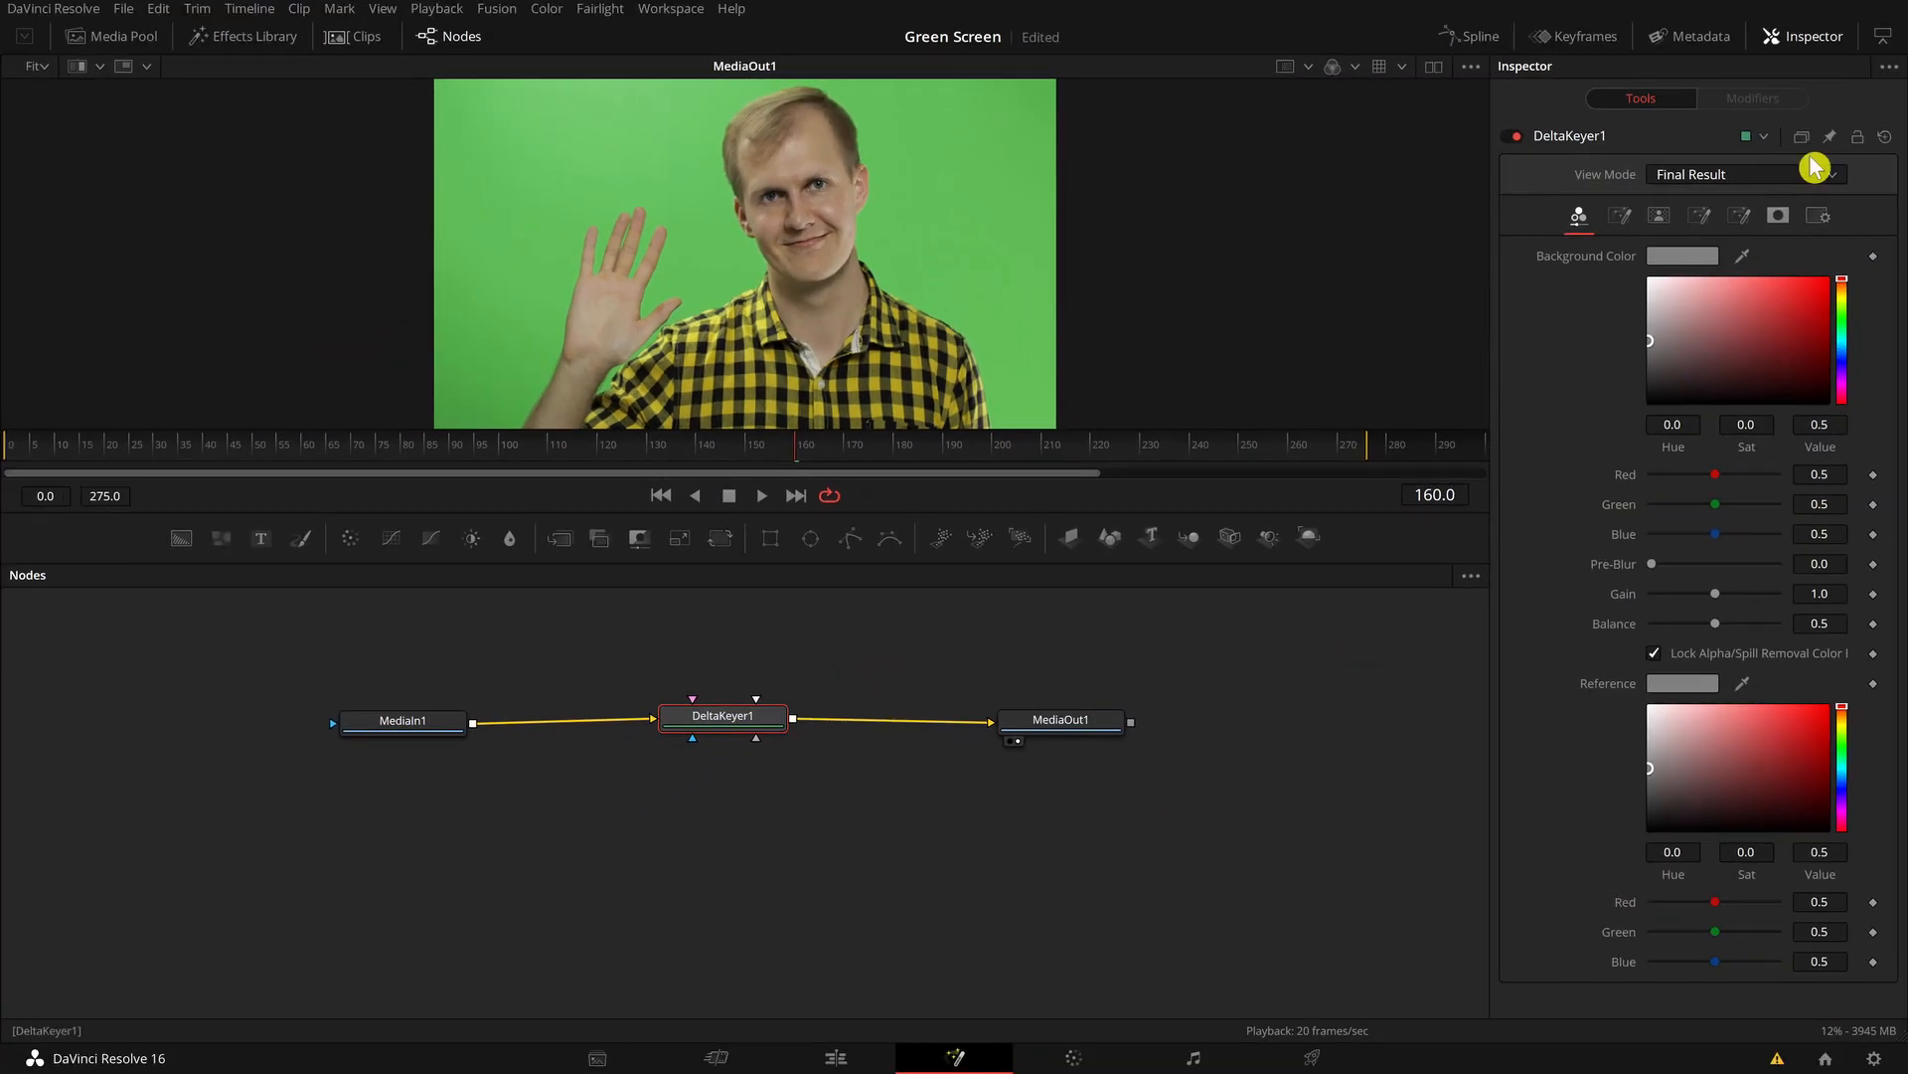
Key out the green screen by sampling the Delta Keyer's Background Color from the green backdrop in the viewer
left_click_drag(745, 725, 750, 734)
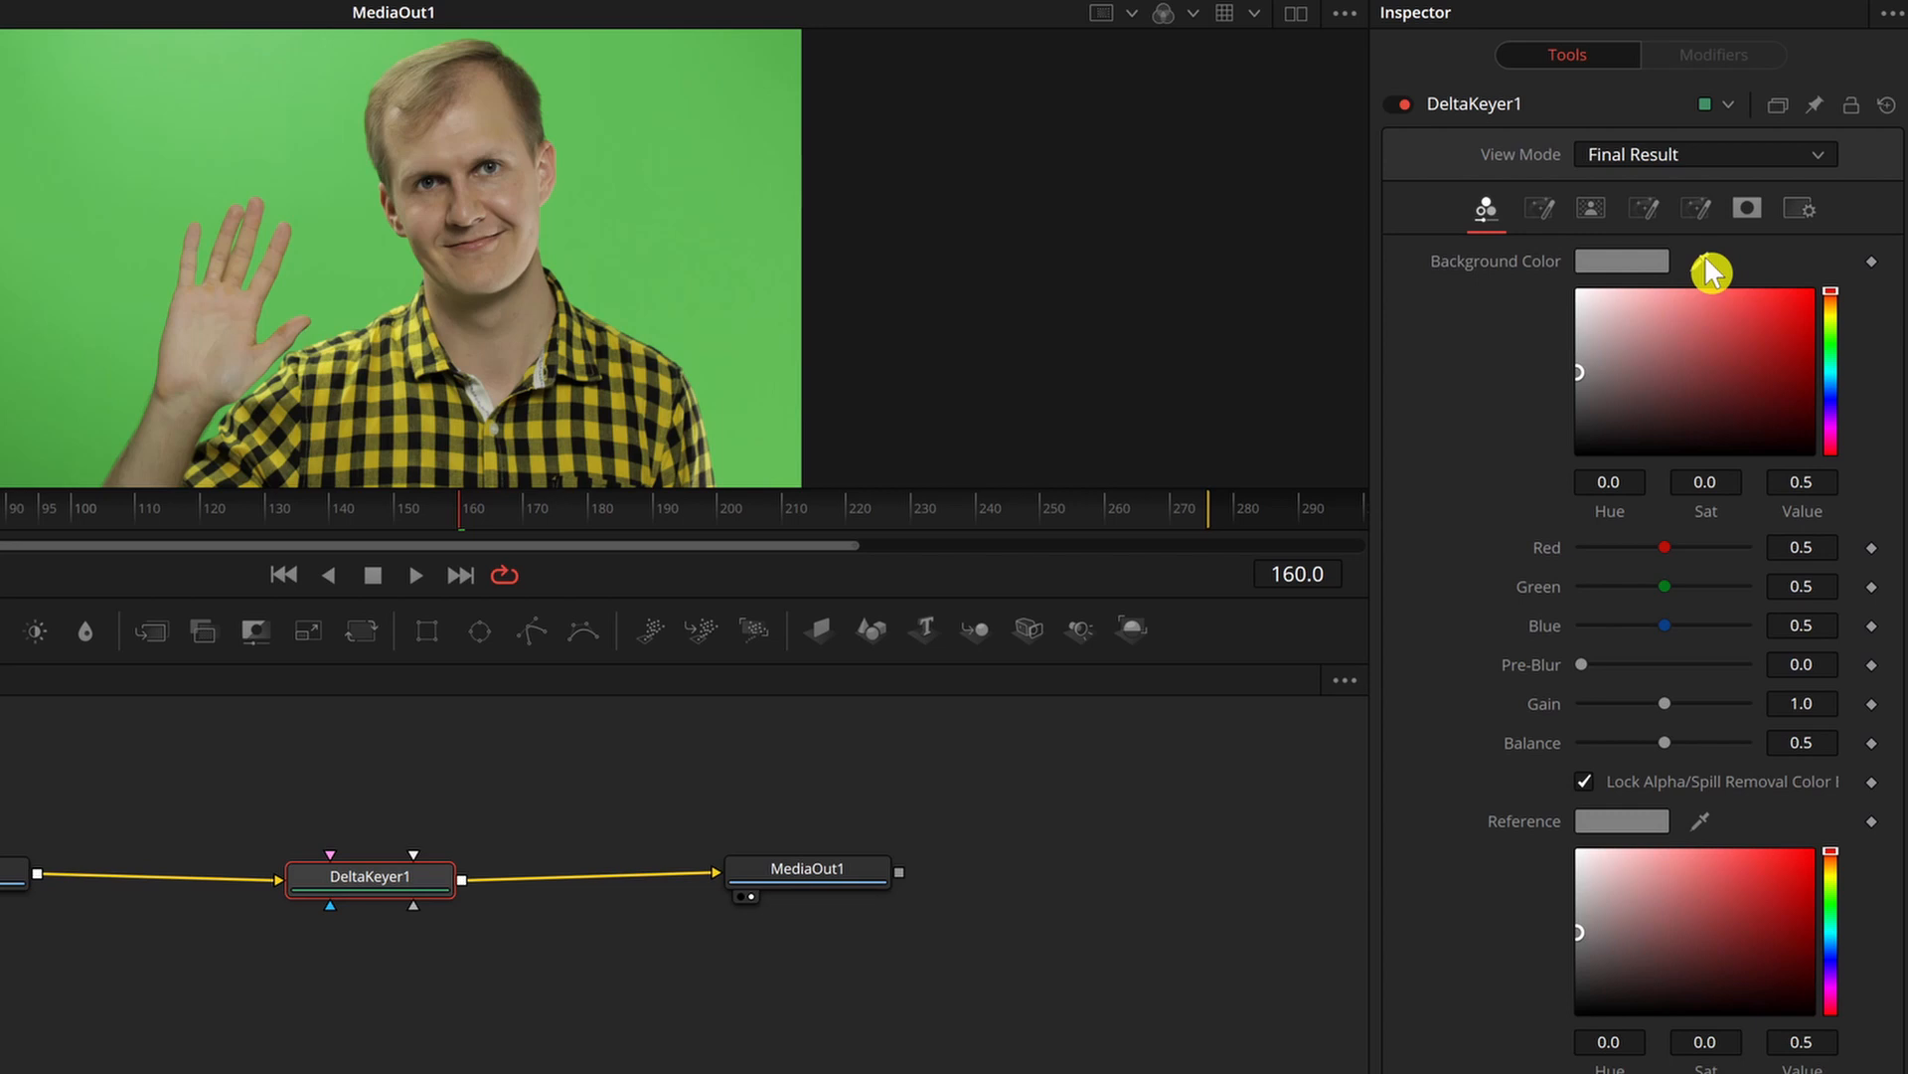
left_click_drag(1037, 247, 695, 177)
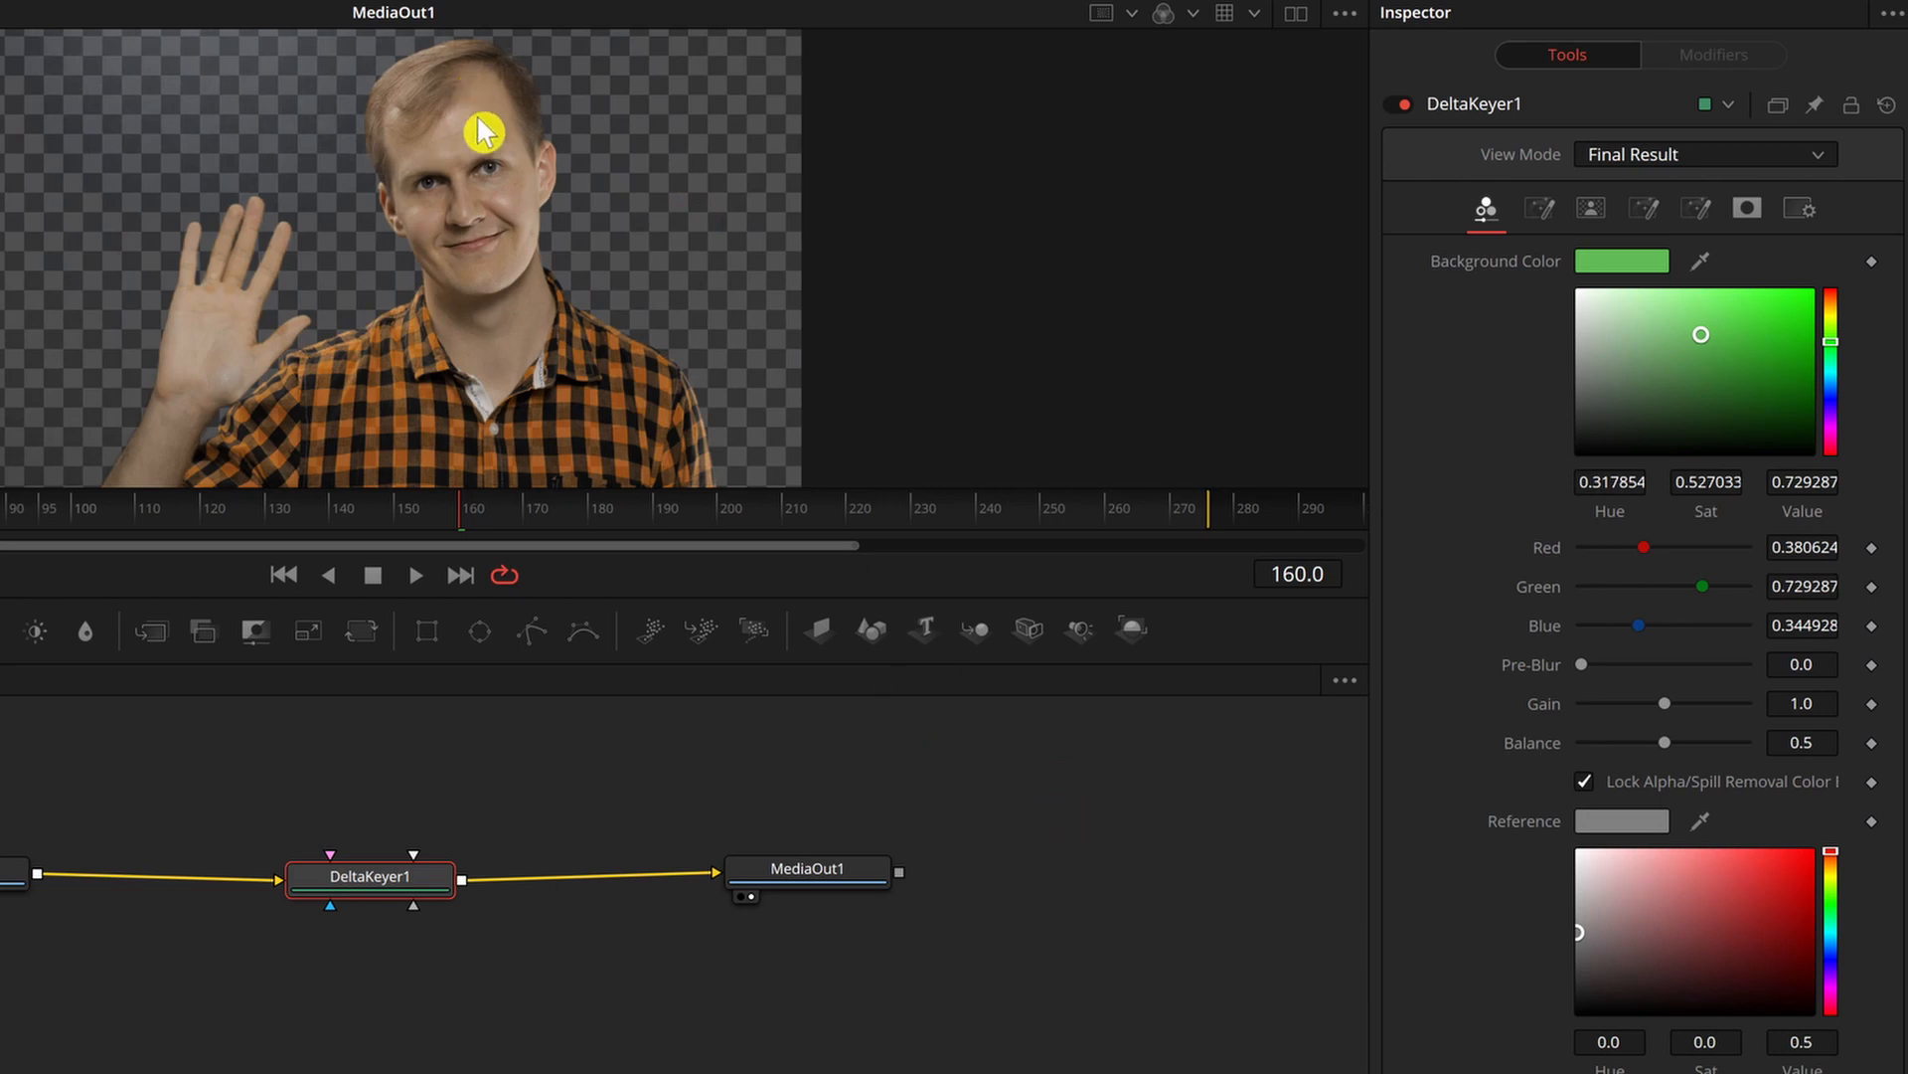
Examine the keyed edges around the man's hair, face and fingers up close
scroll(503, 119, "up", 6)
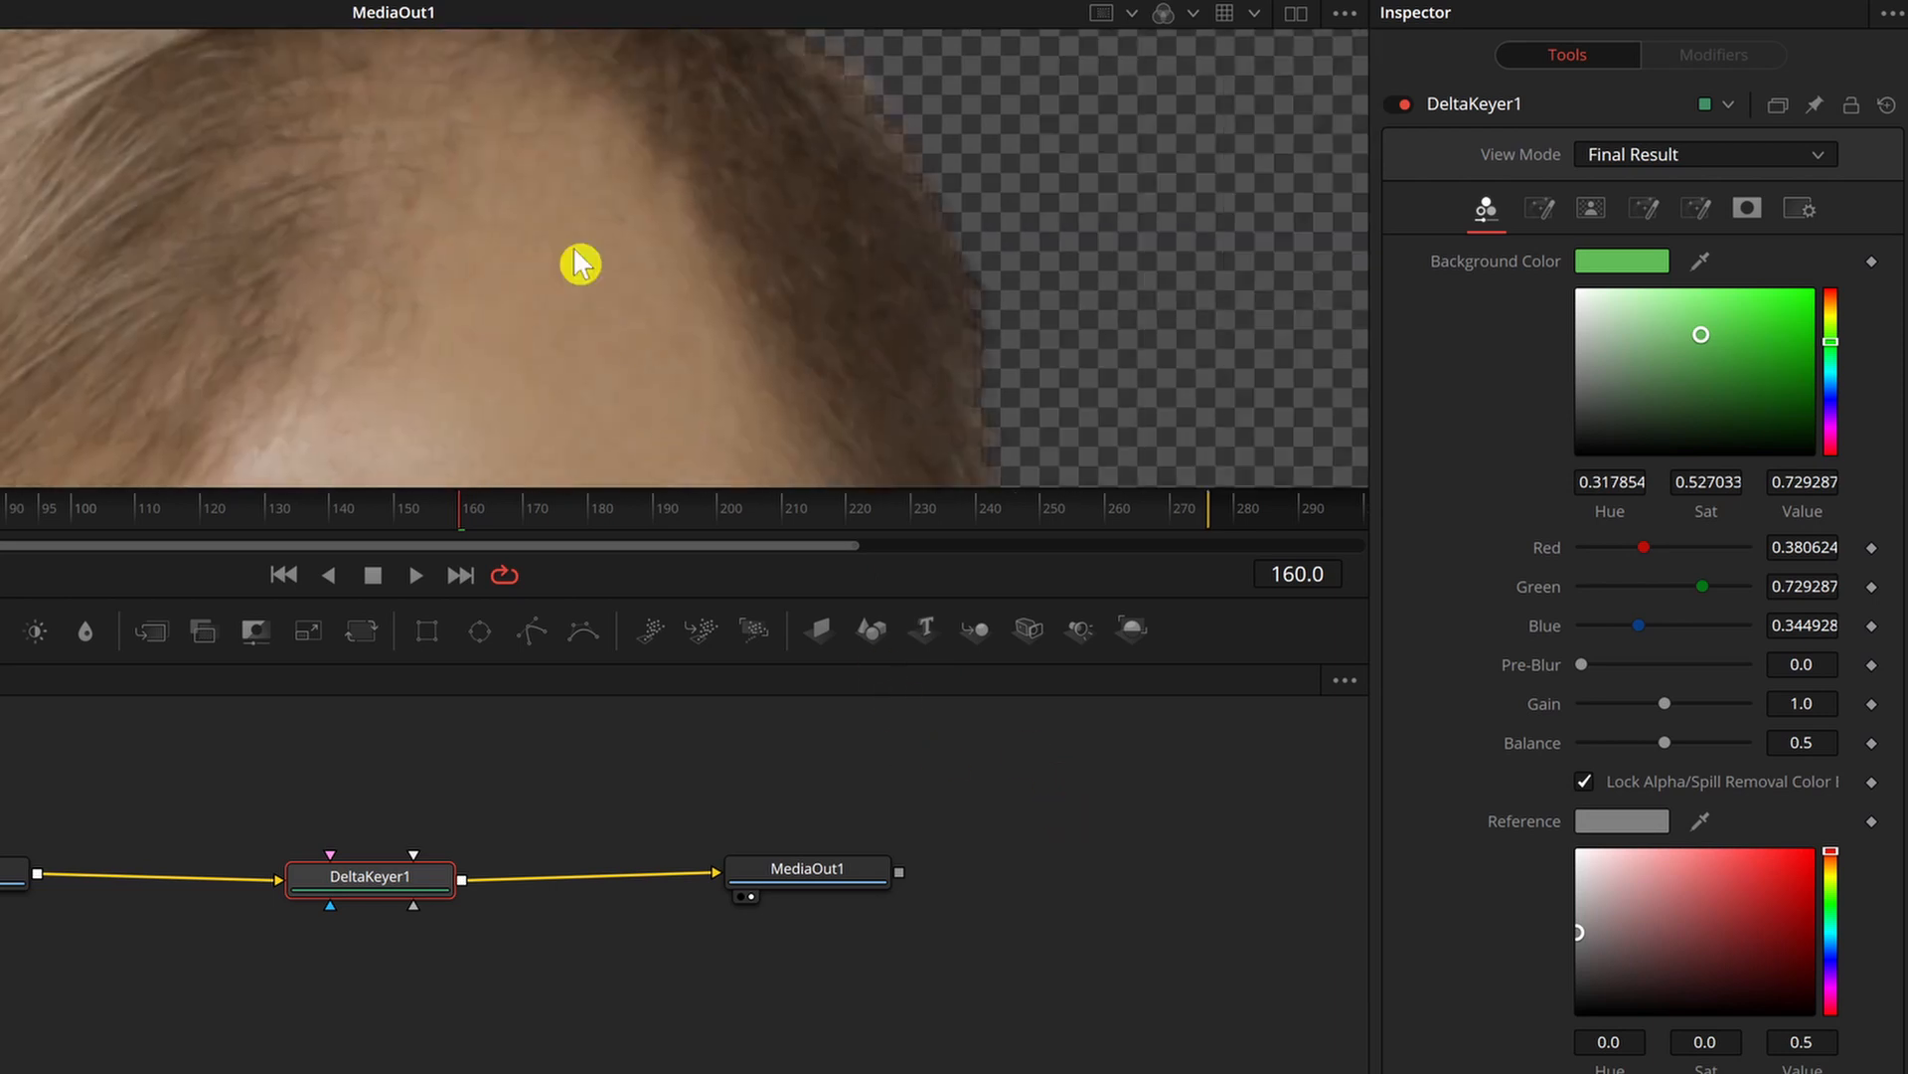
scroll(427, 209, "down", 2)
scroll(397, 274, "down", 2)
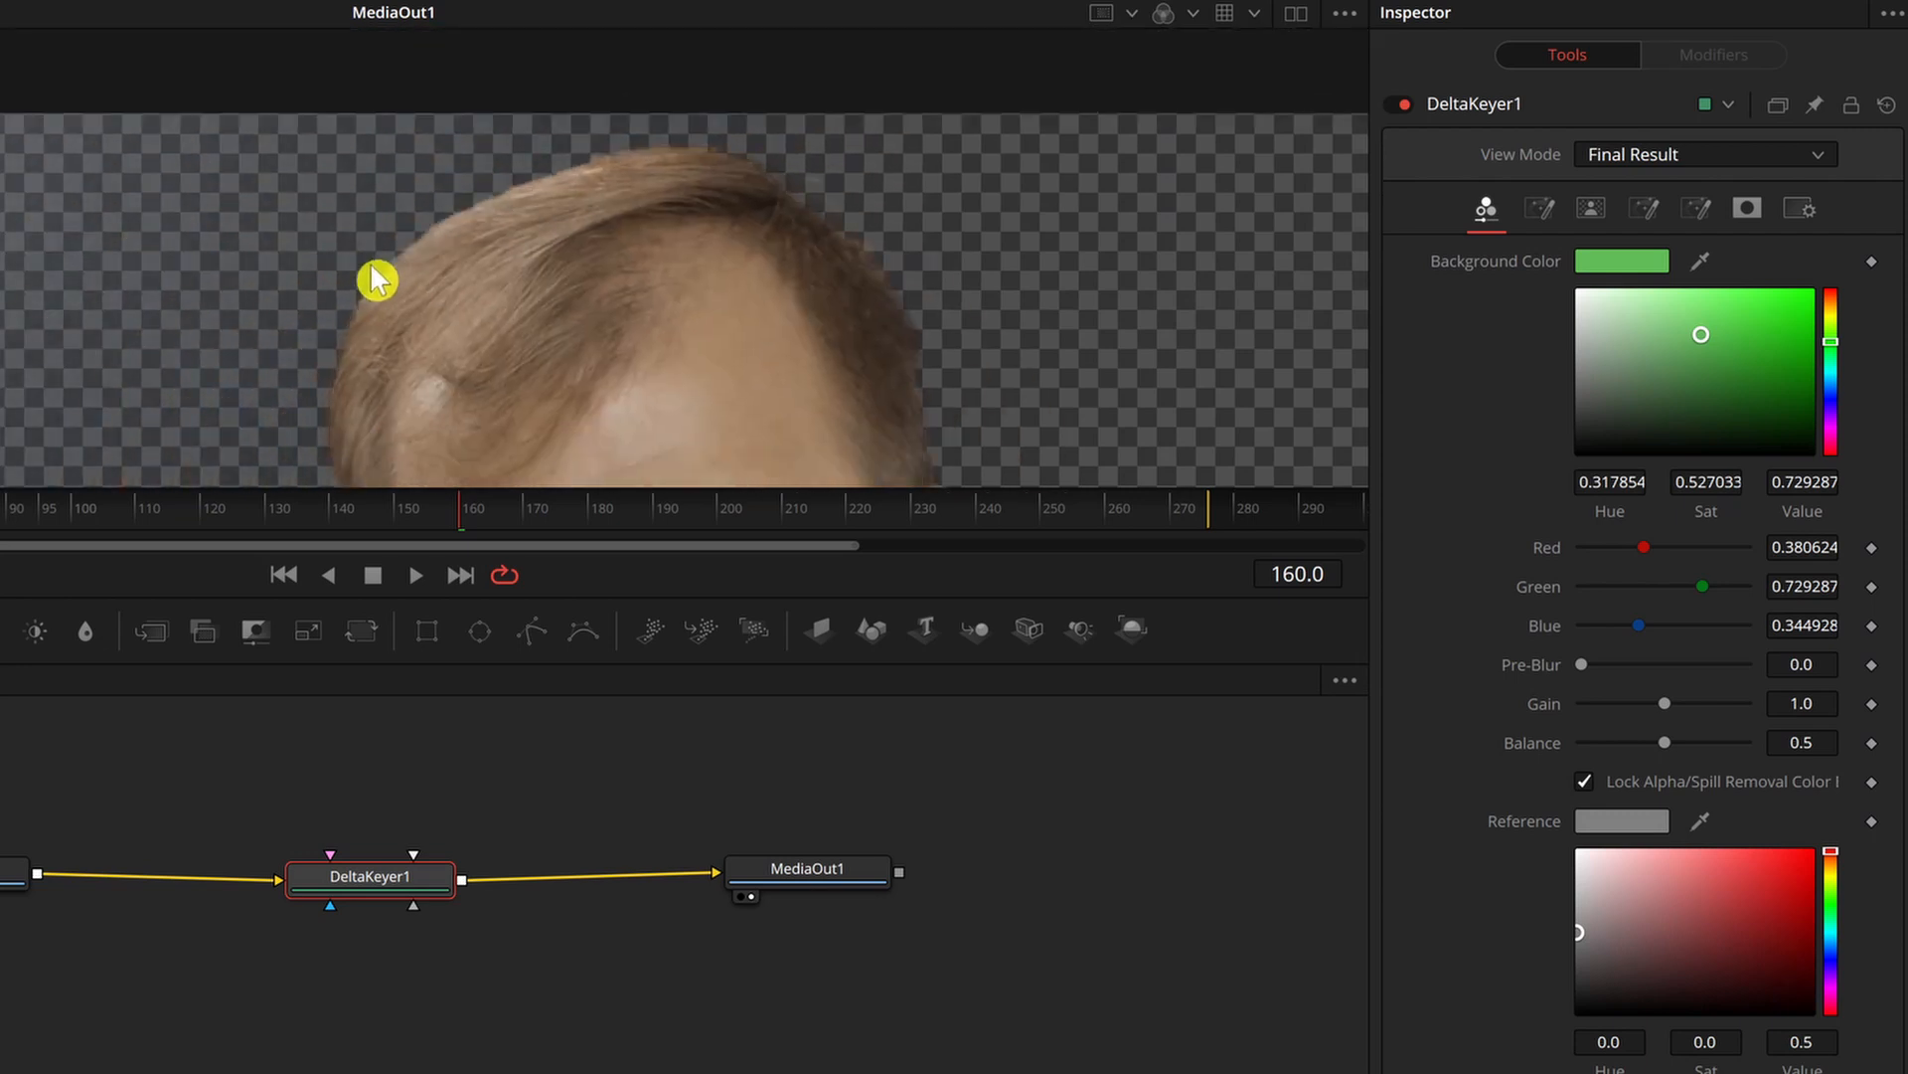
scroll(669, 358, "down", 2)
scroll(421, 93, "down", 2)
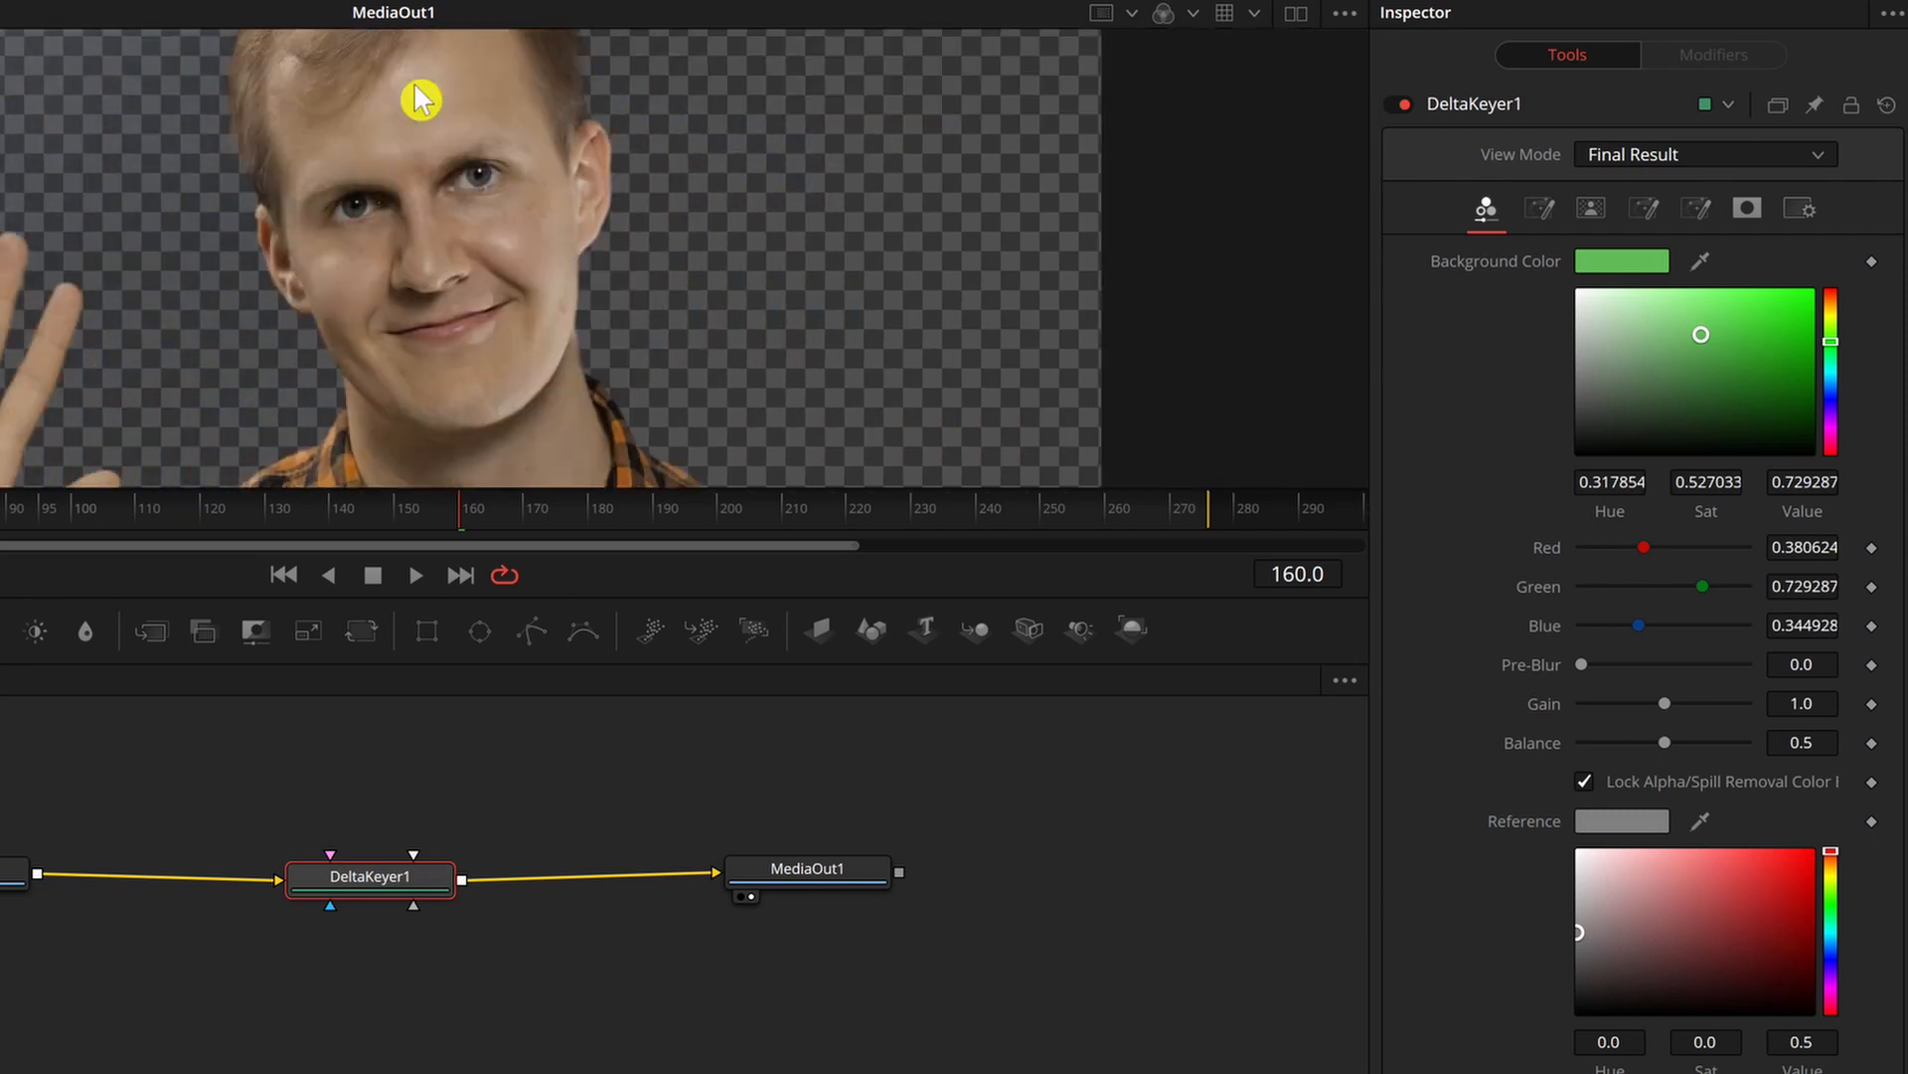
scroll(413, 347, "down", 1)
scroll(123, 260, "up", 5)
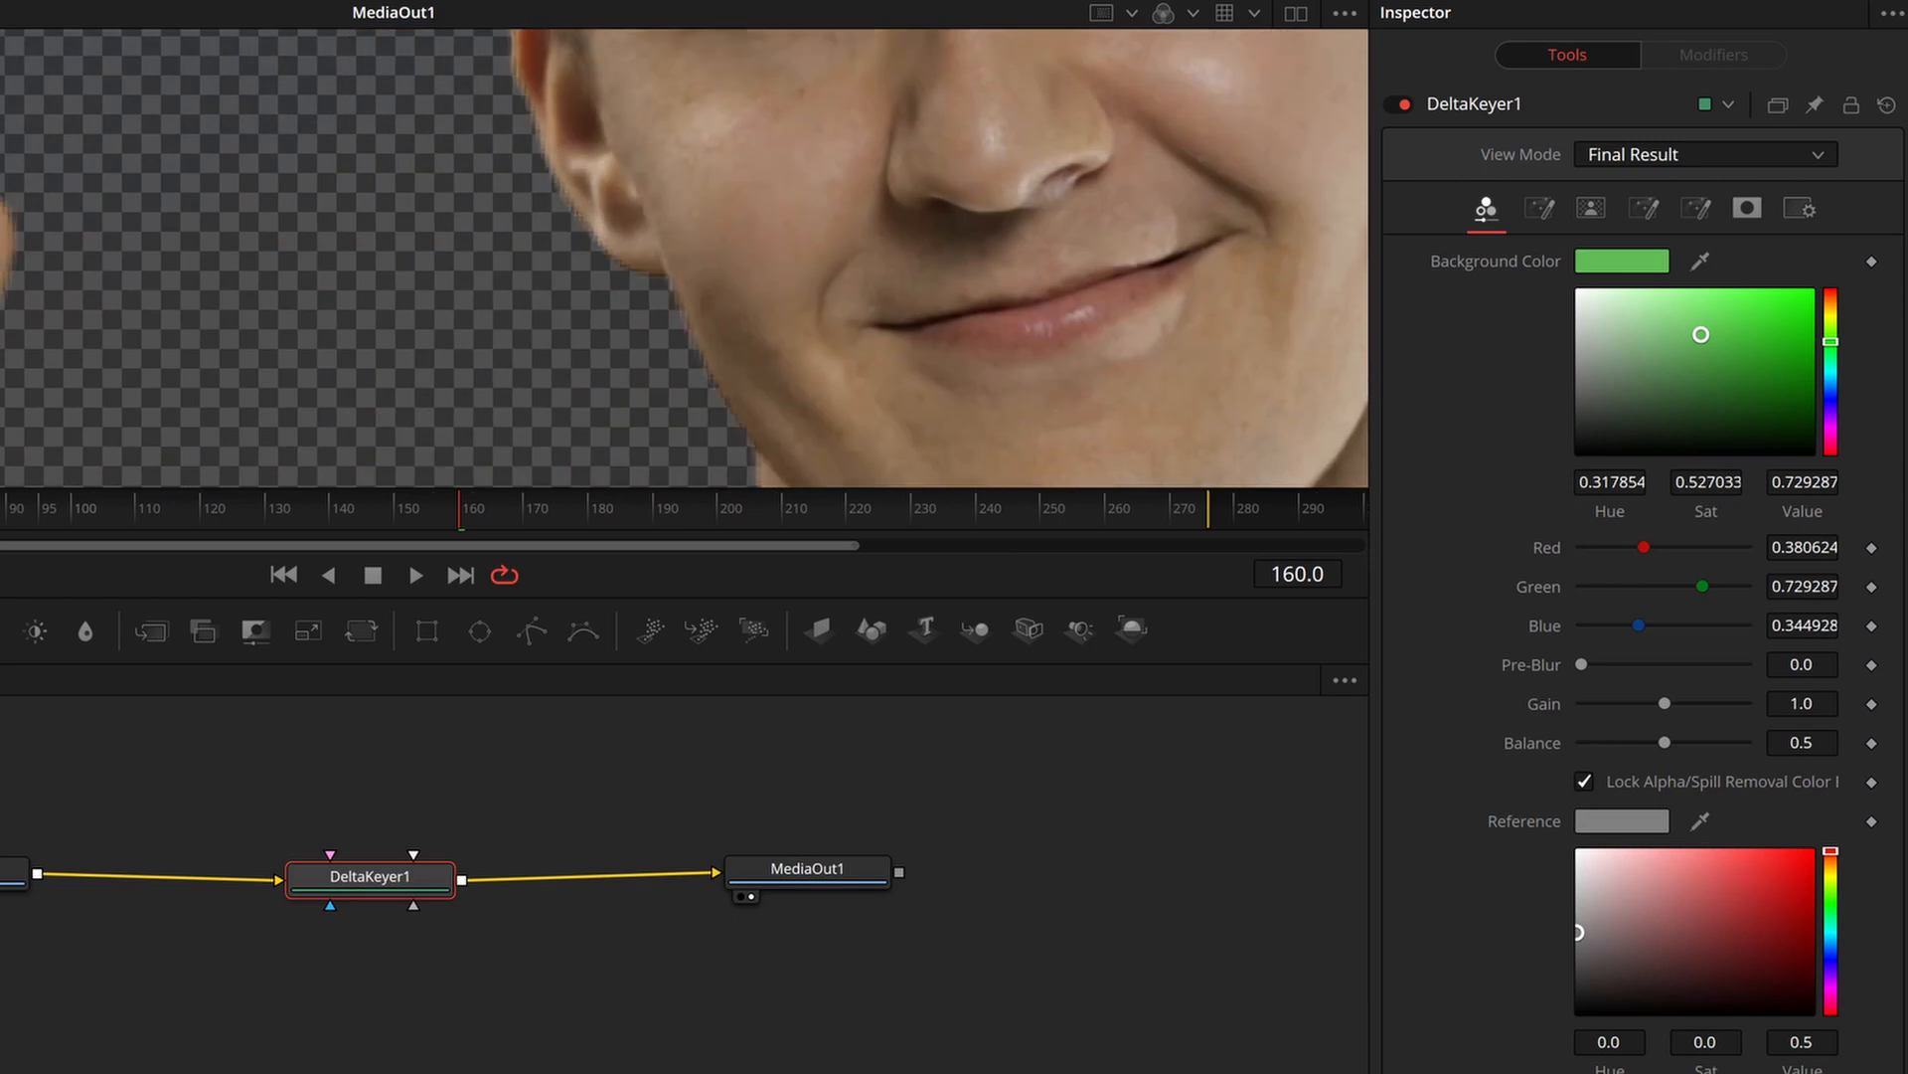
scroll(126, 214, "down", 4)
scroll(127, 239, "up", 2)
scroll(150, 237, "up", 2)
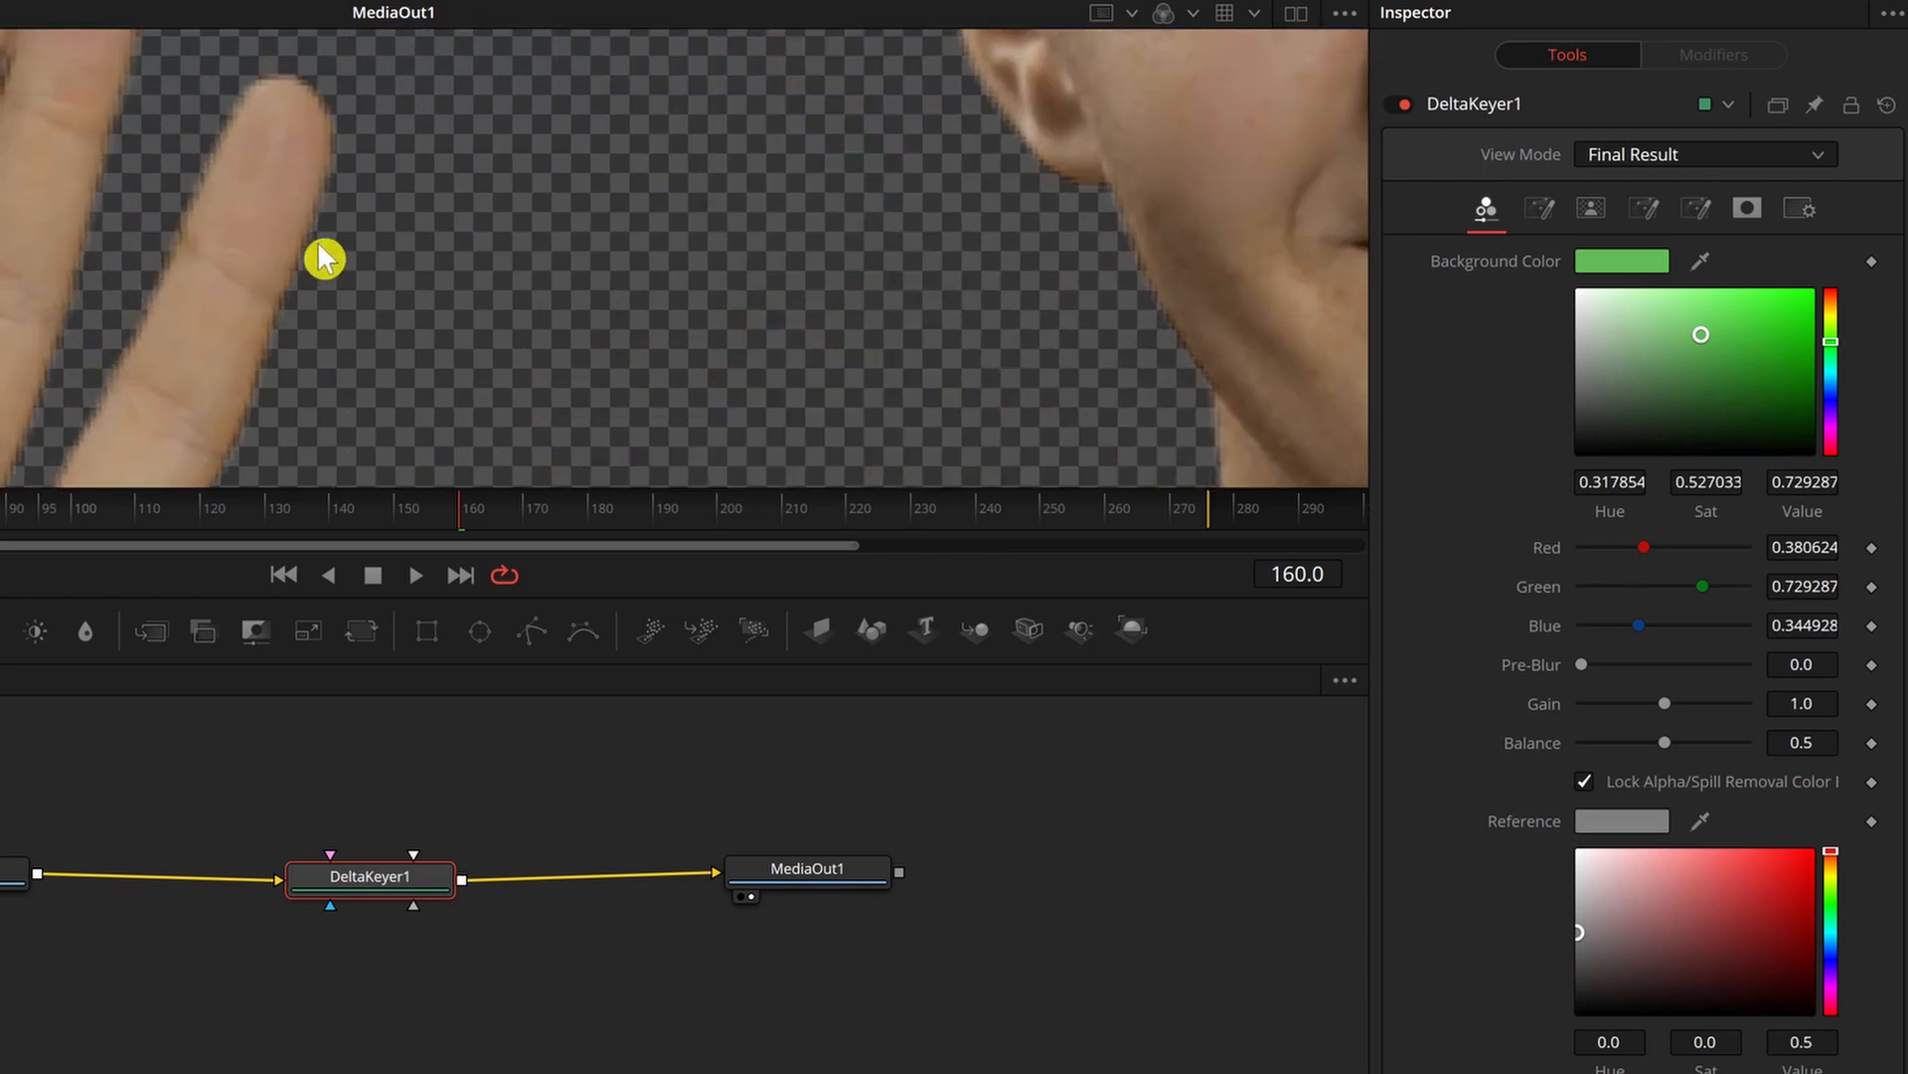
Set the Delta Keyer's matte Blur to 0.00094 and check the edges around the hand and head
left_click(1541, 209)
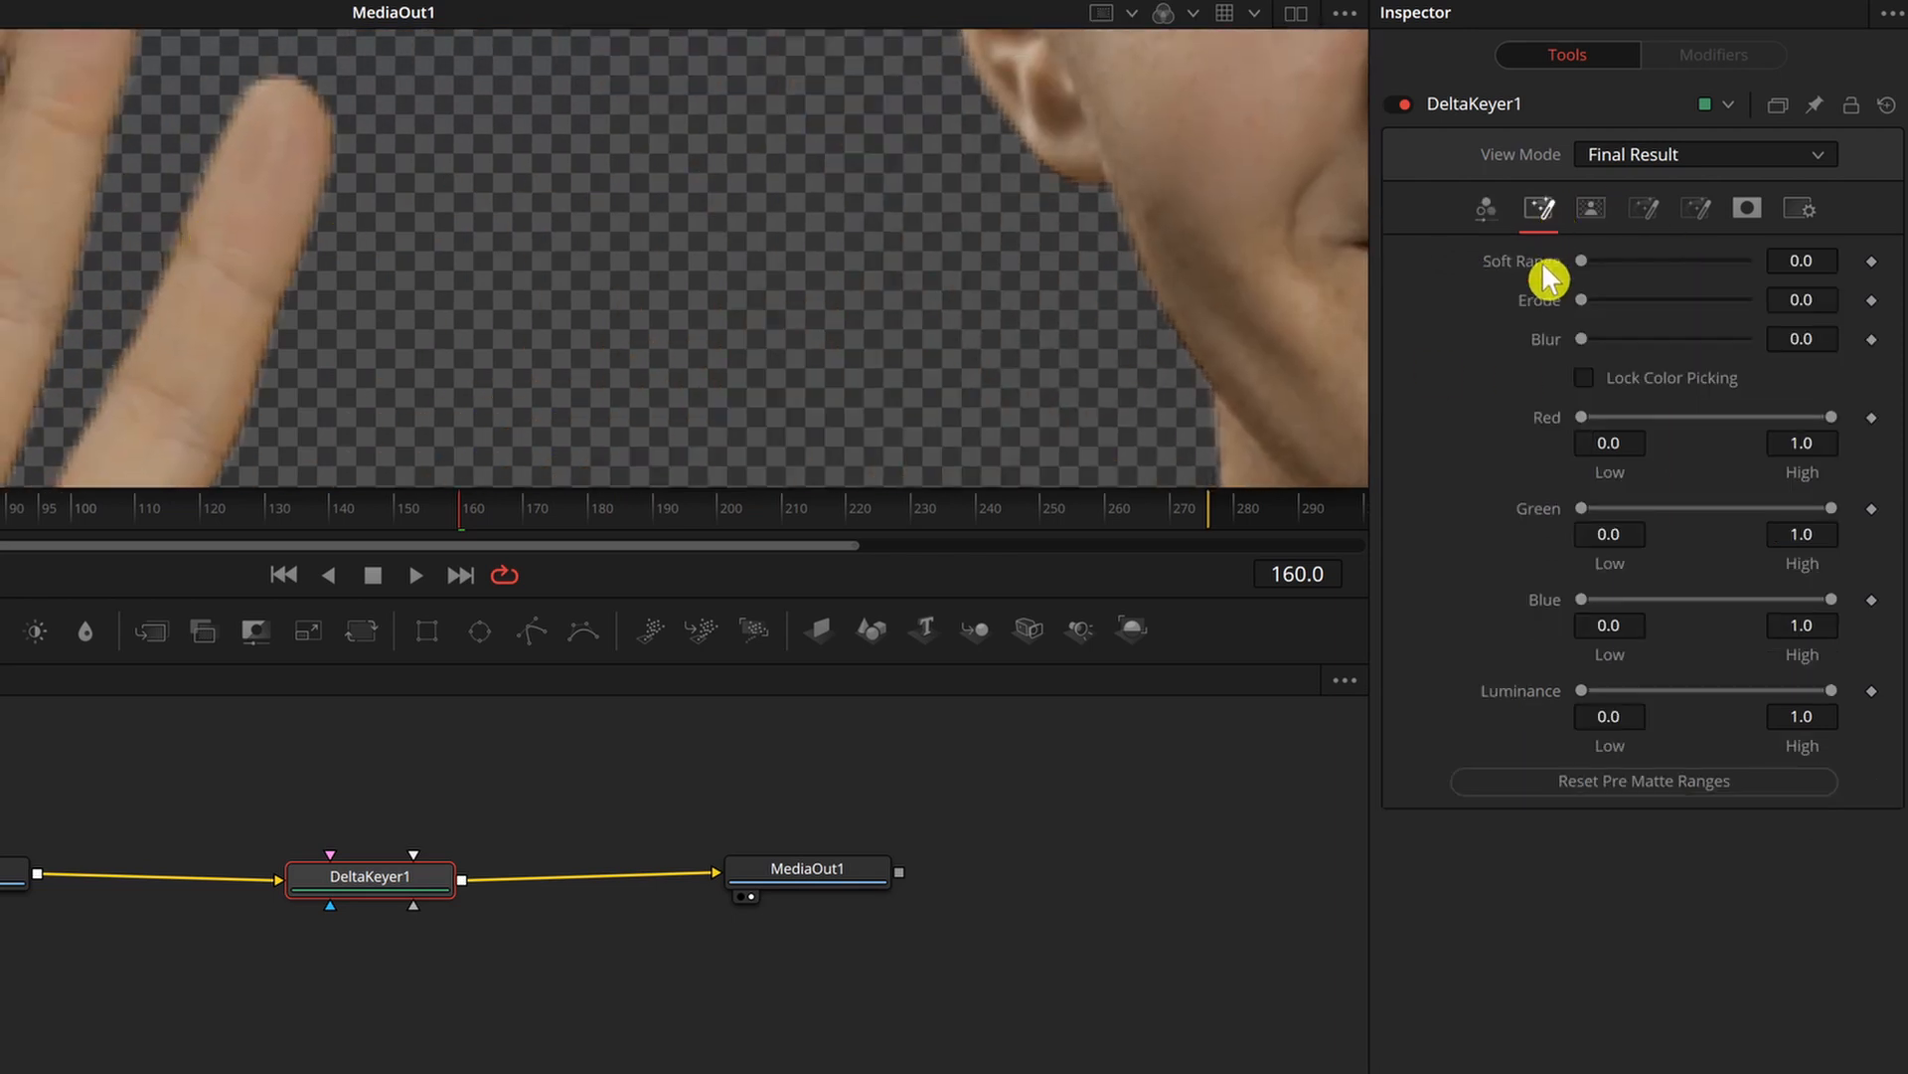
left_click(1592, 210)
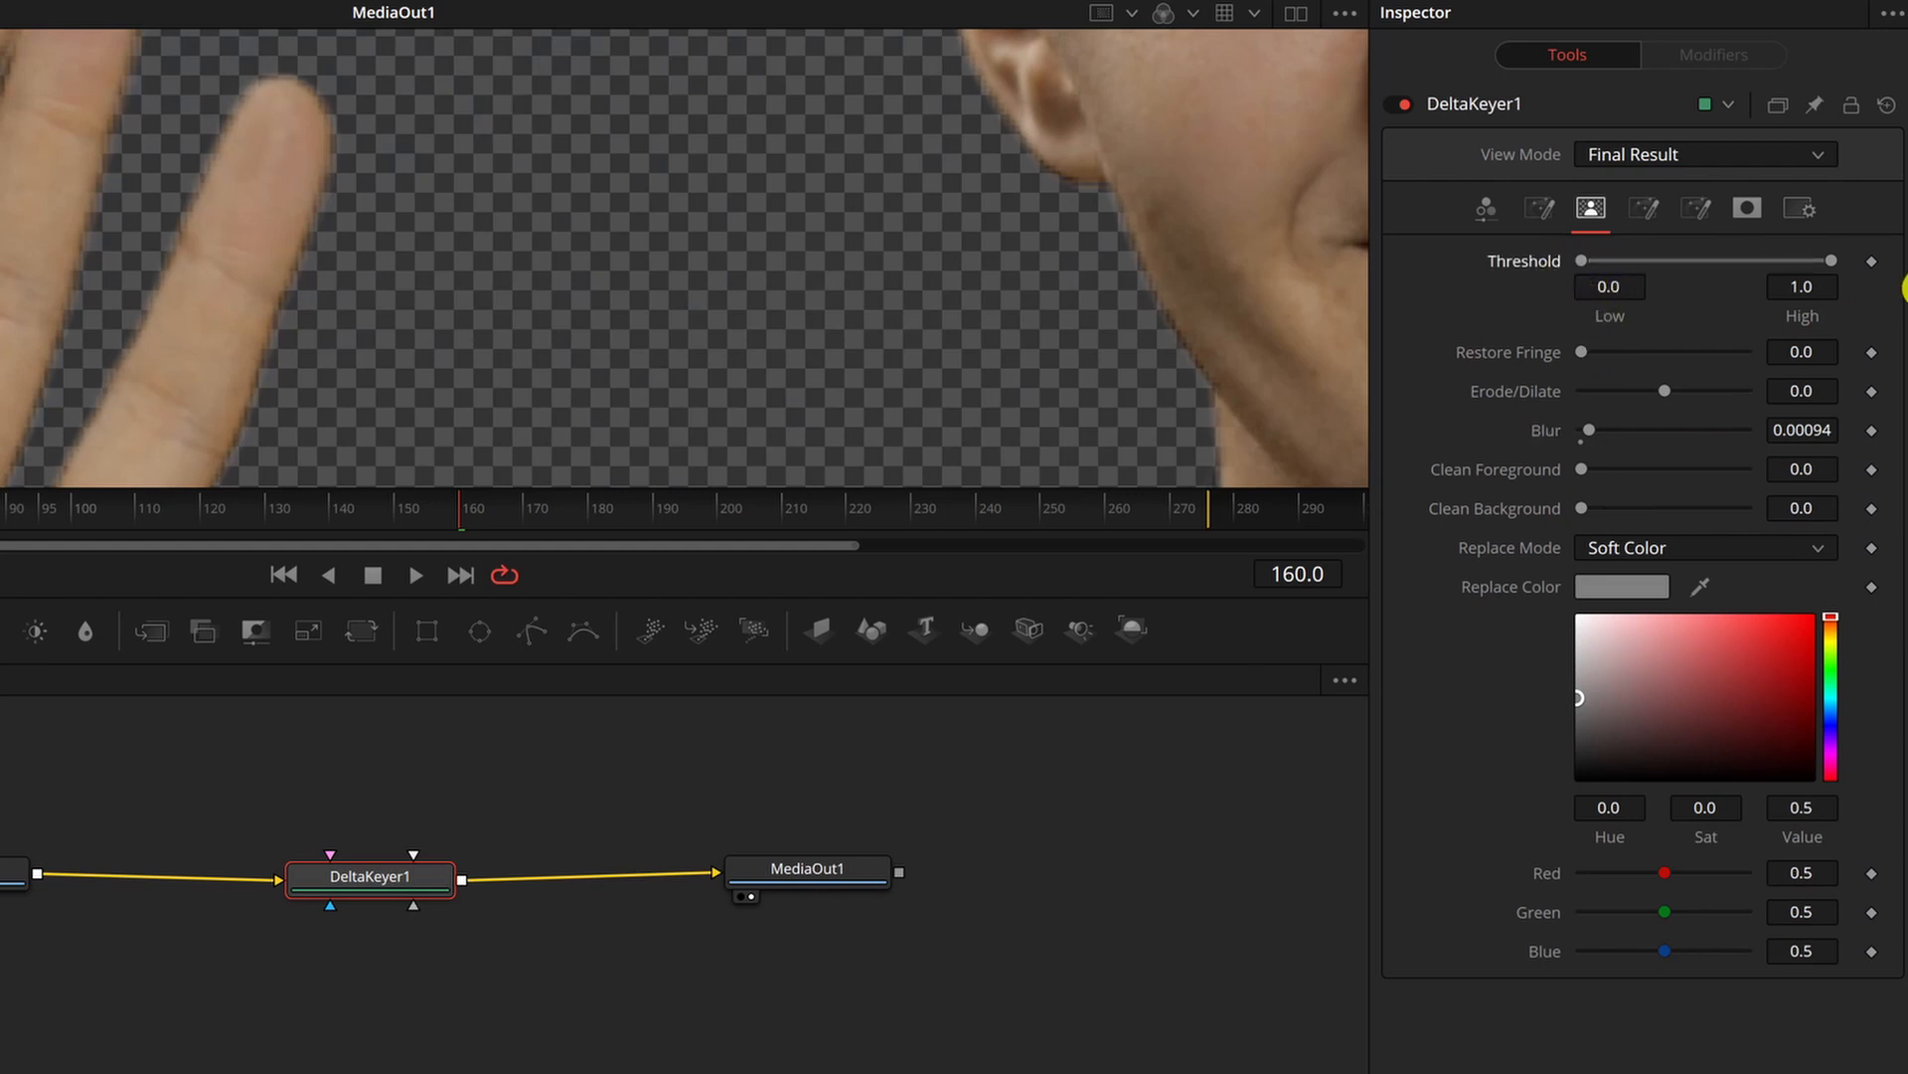
scroll(537, 217, "down", 3)
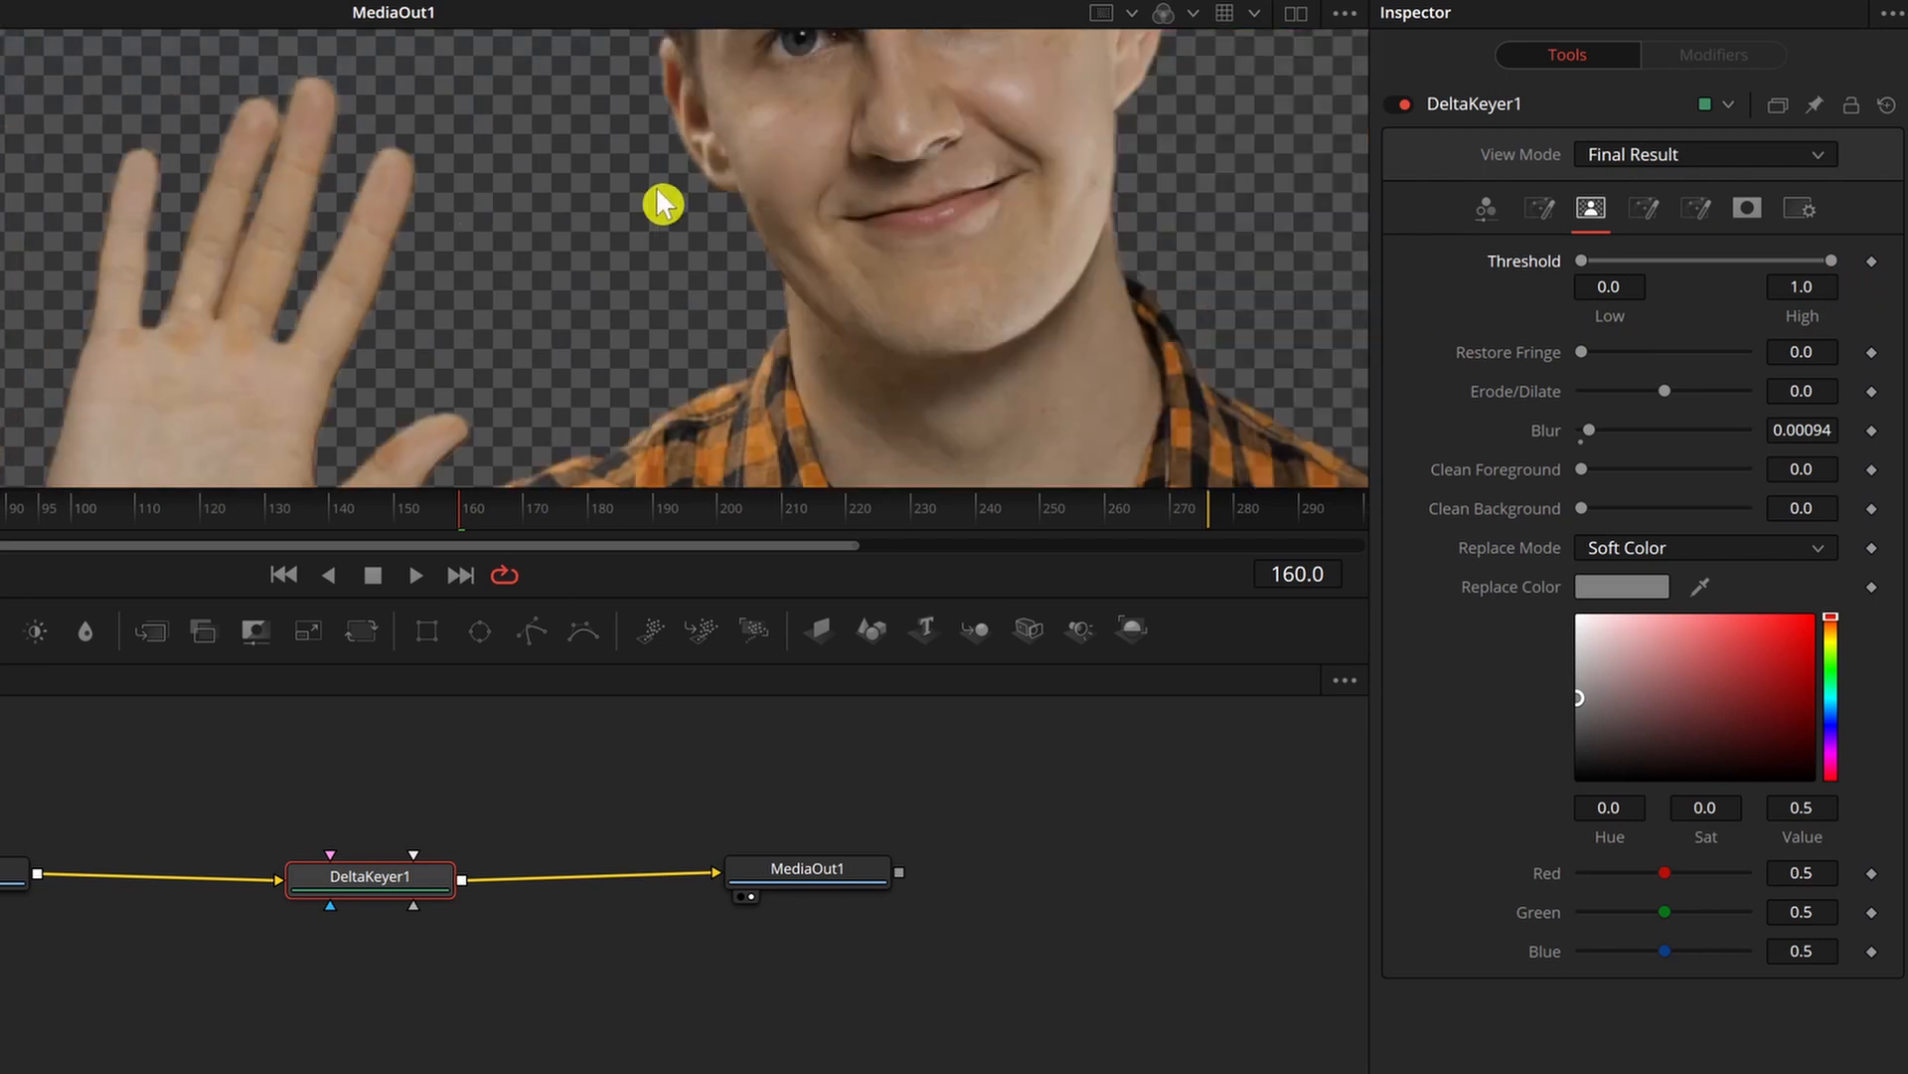
left_click_drag(964, 214, 366, 457)
scroll(430, 248, "down", 3)
scroll(412, 221, "up", 4)
left_click_drag(390, 274, 446, 120)
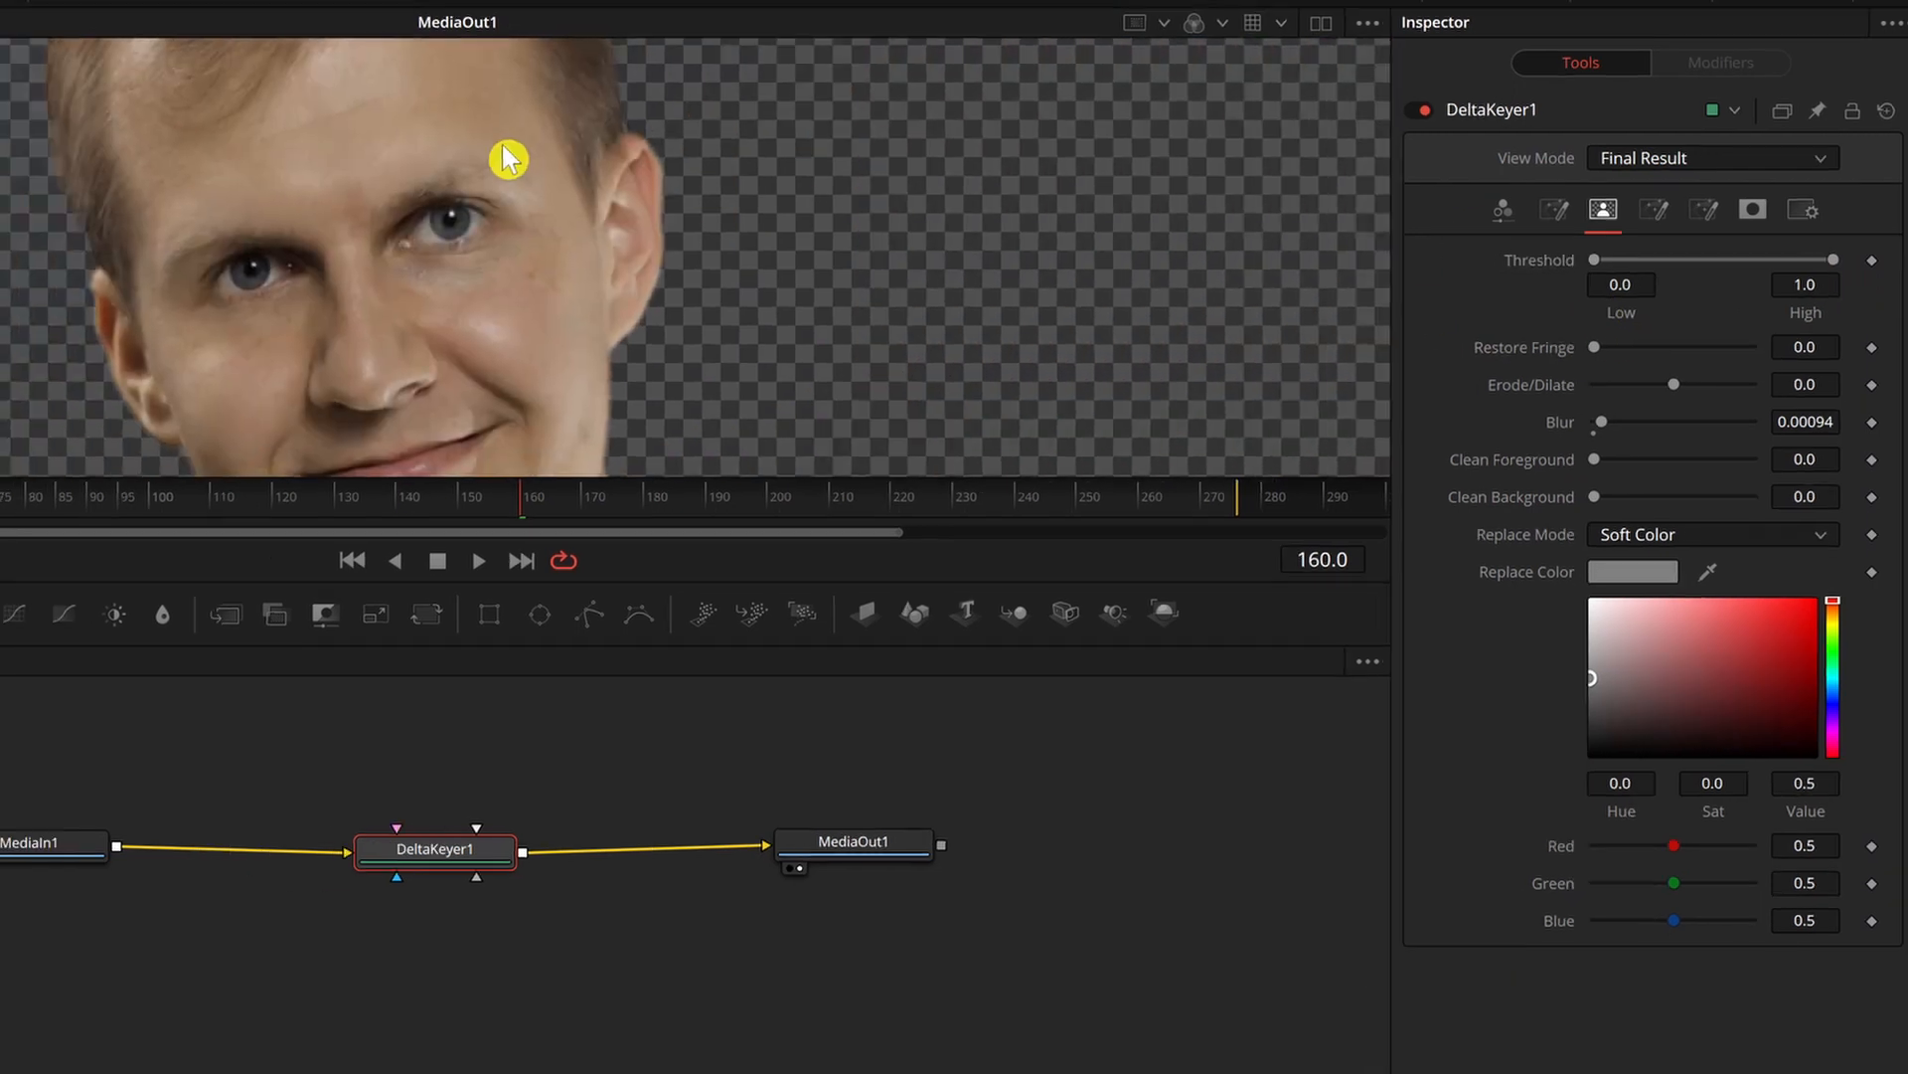
scroll(438, 260, "down", 6)
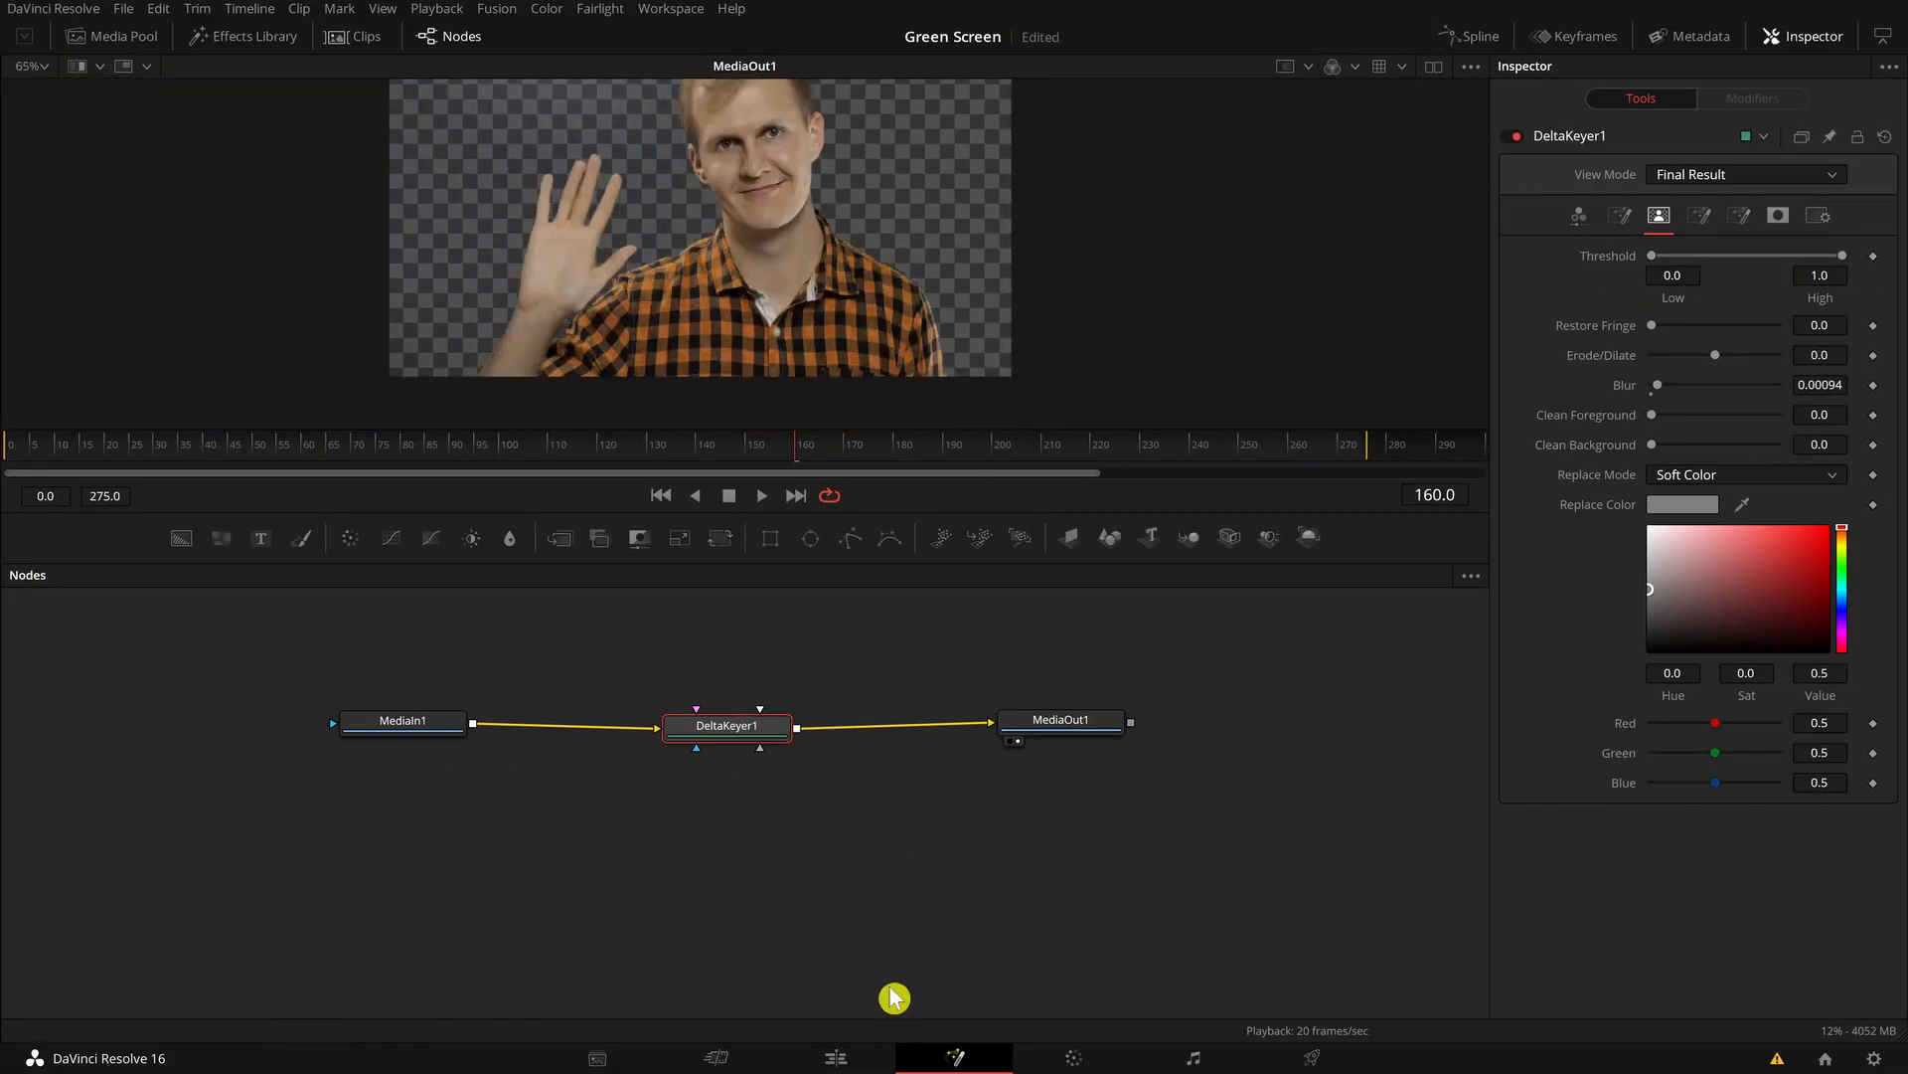
Return to the timeline, move the keyed clip up to Video 2 and place the soccer-game clip beneath it at the start of Video 1
left_click(848, 1061)
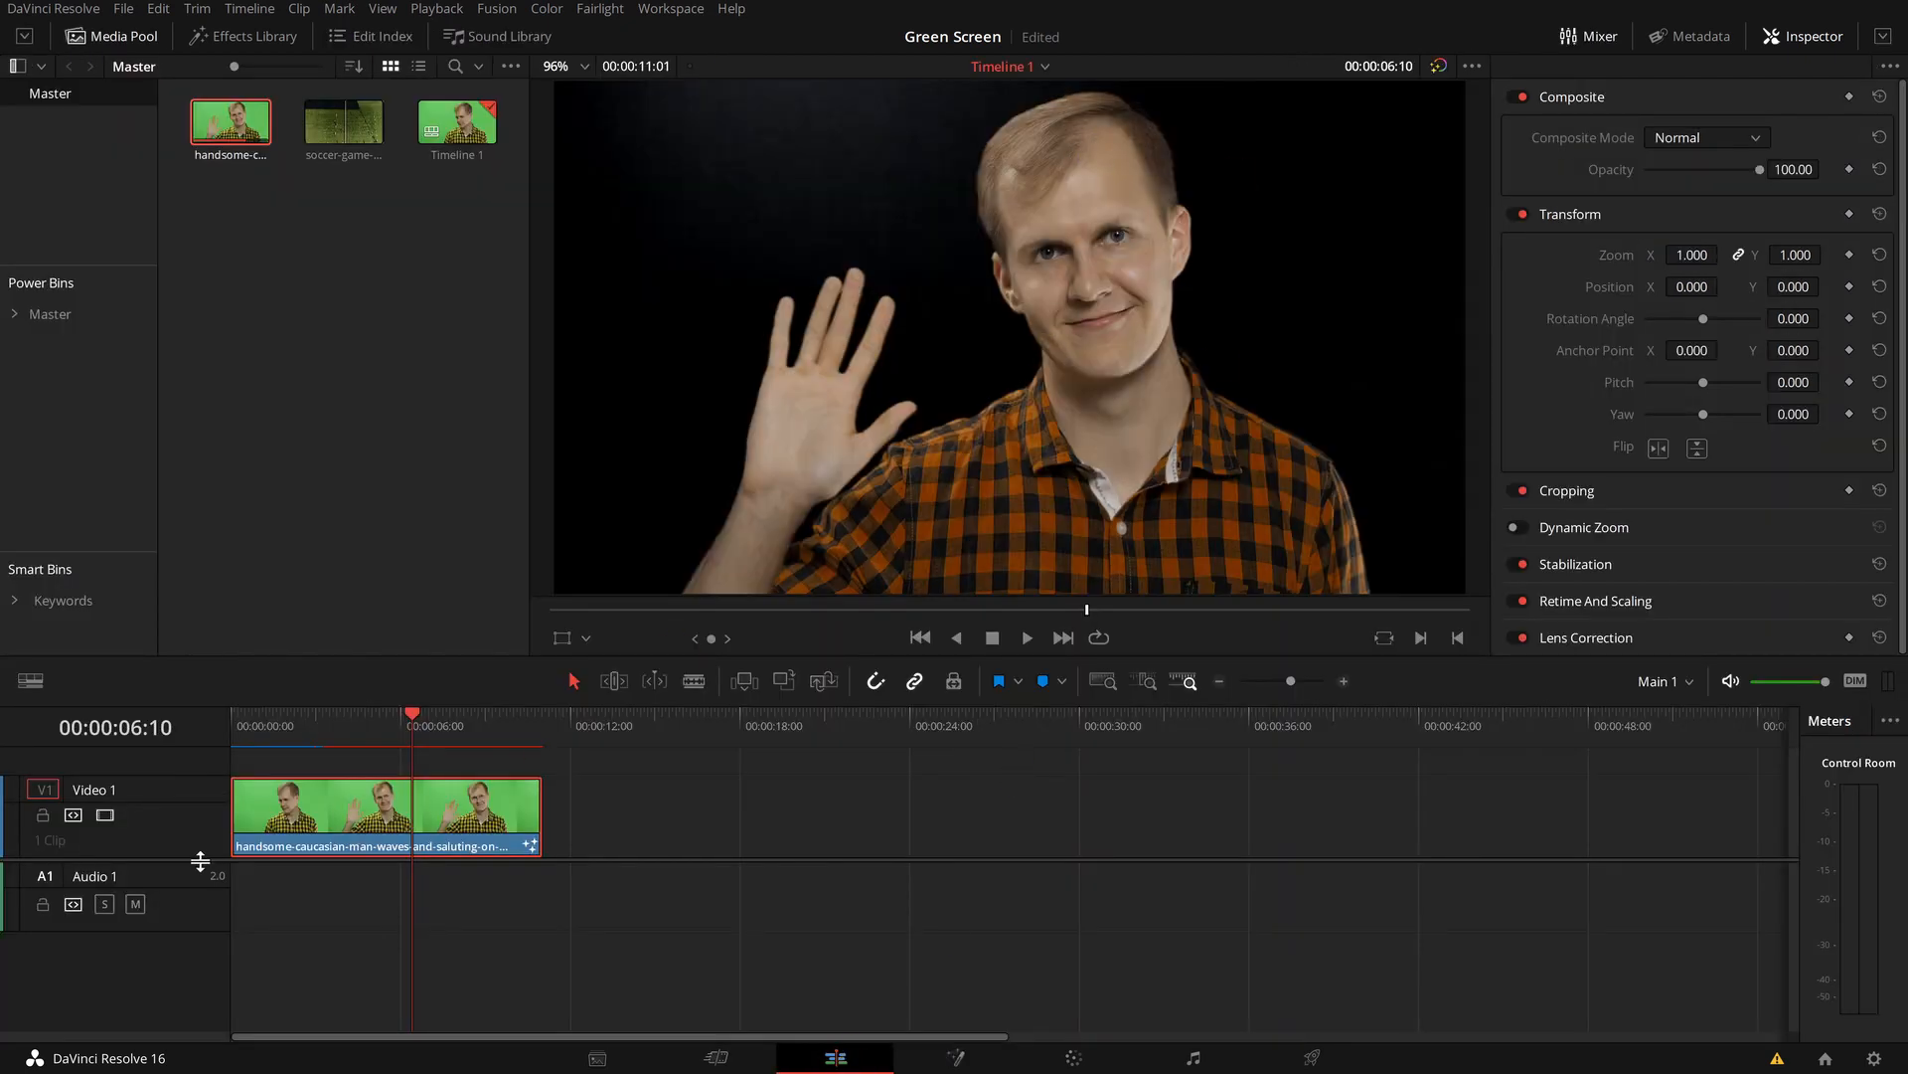
left_click_drag(200, 861, 188, 926)
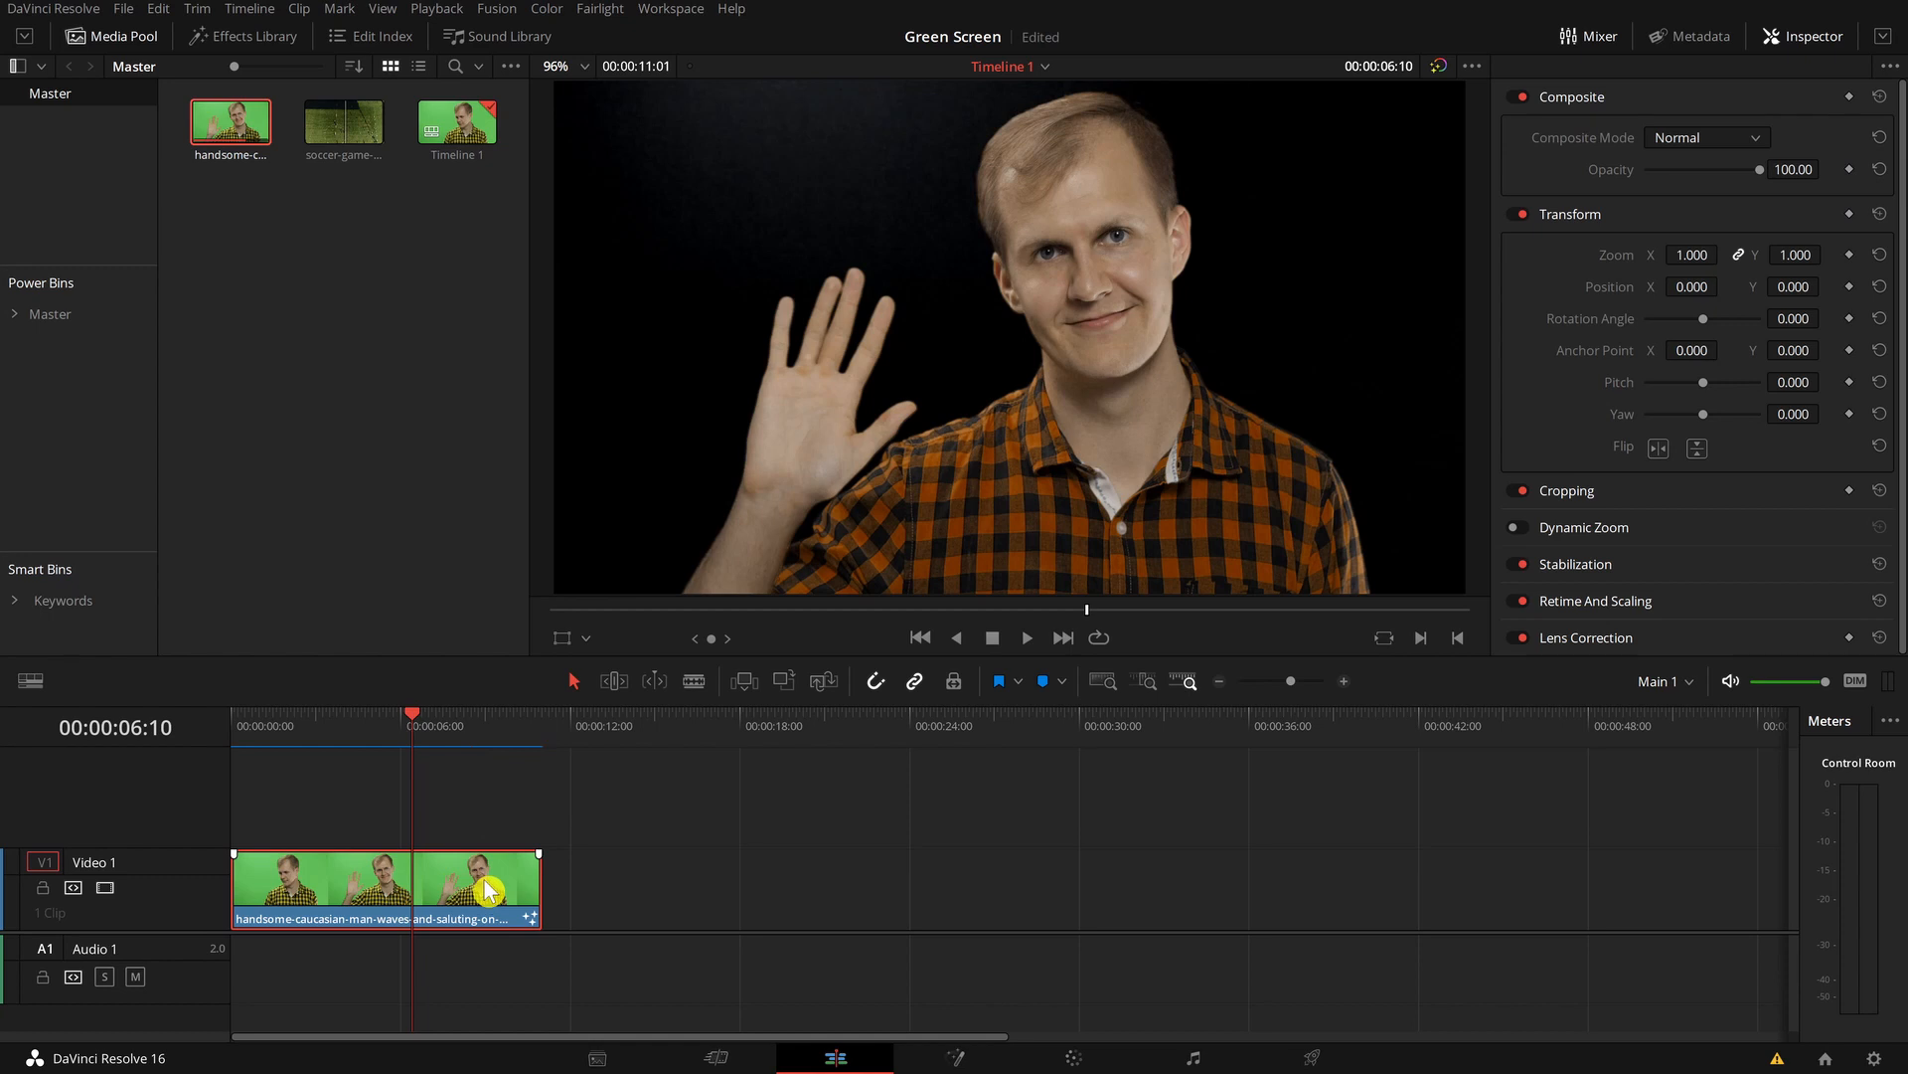
left_click_drag(487, 889, 478, 843)
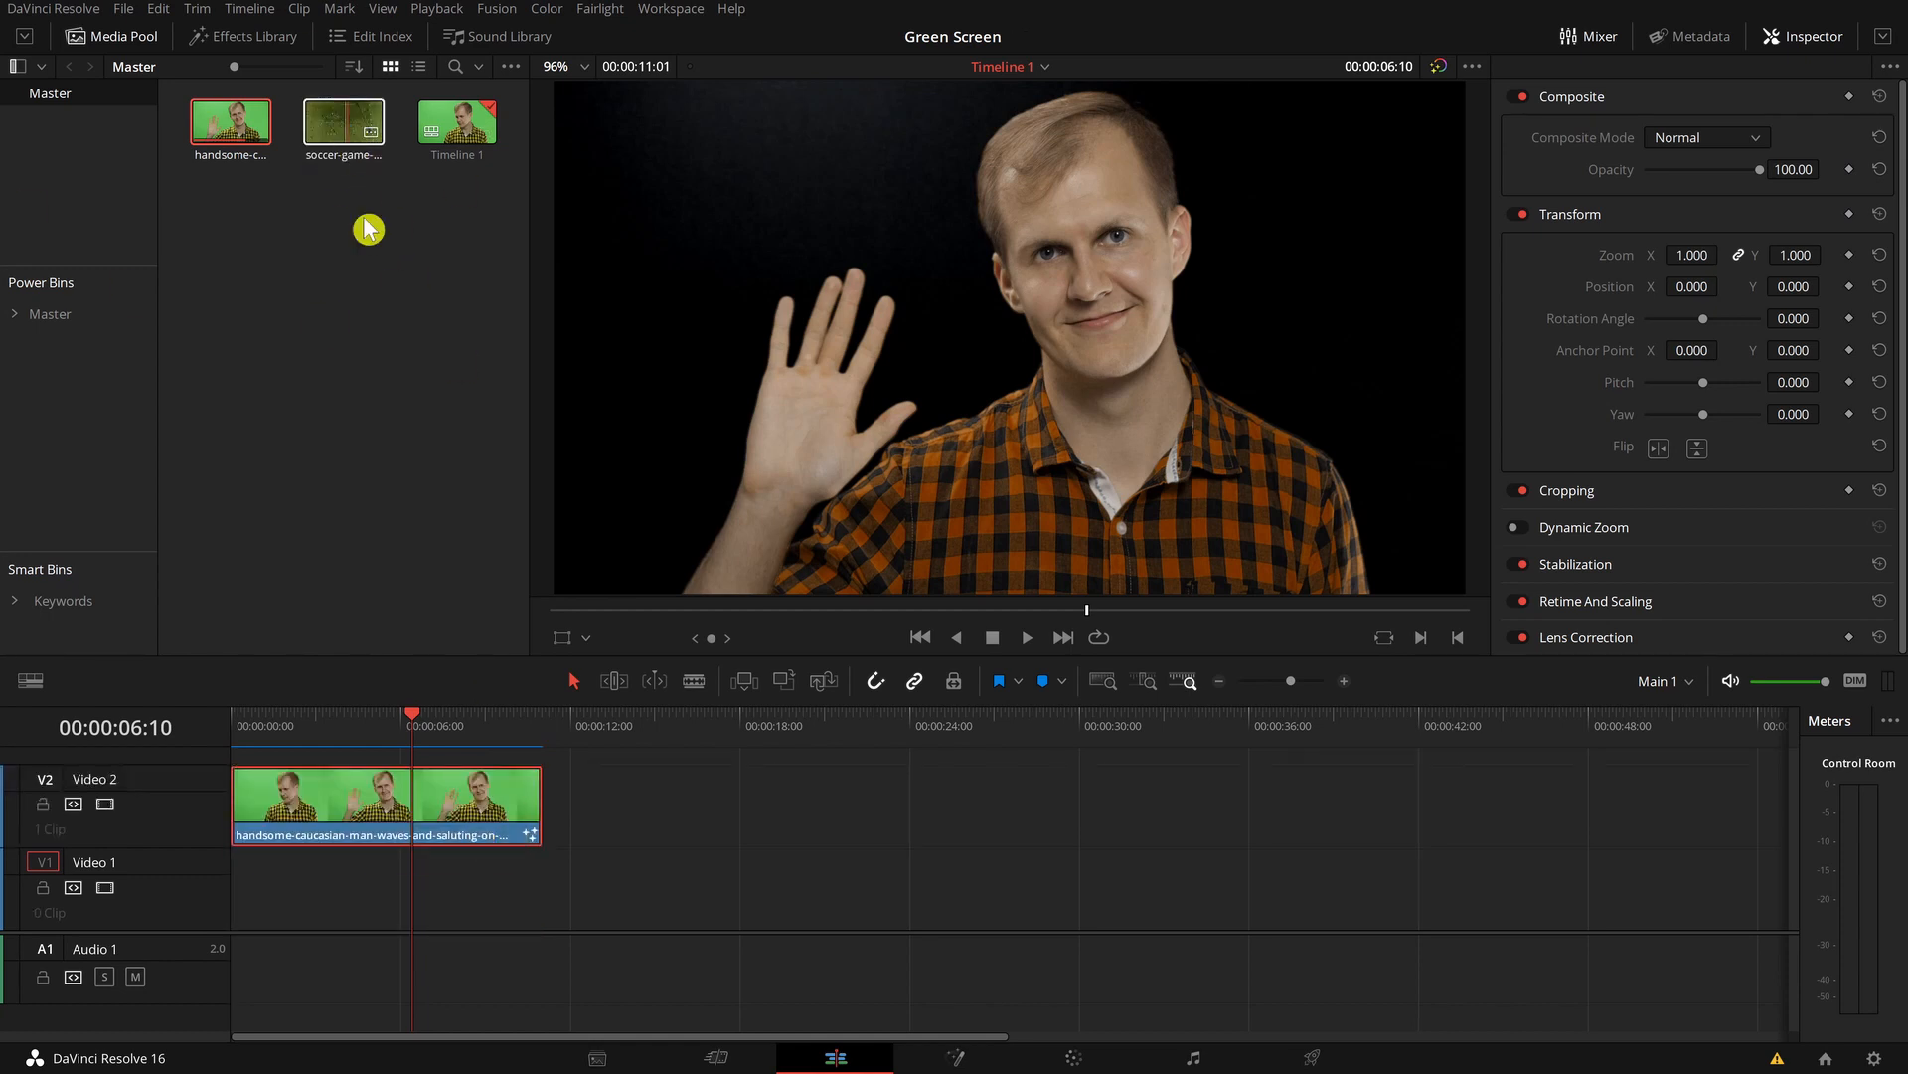
left_click_drag(444, 910, 224, 903)
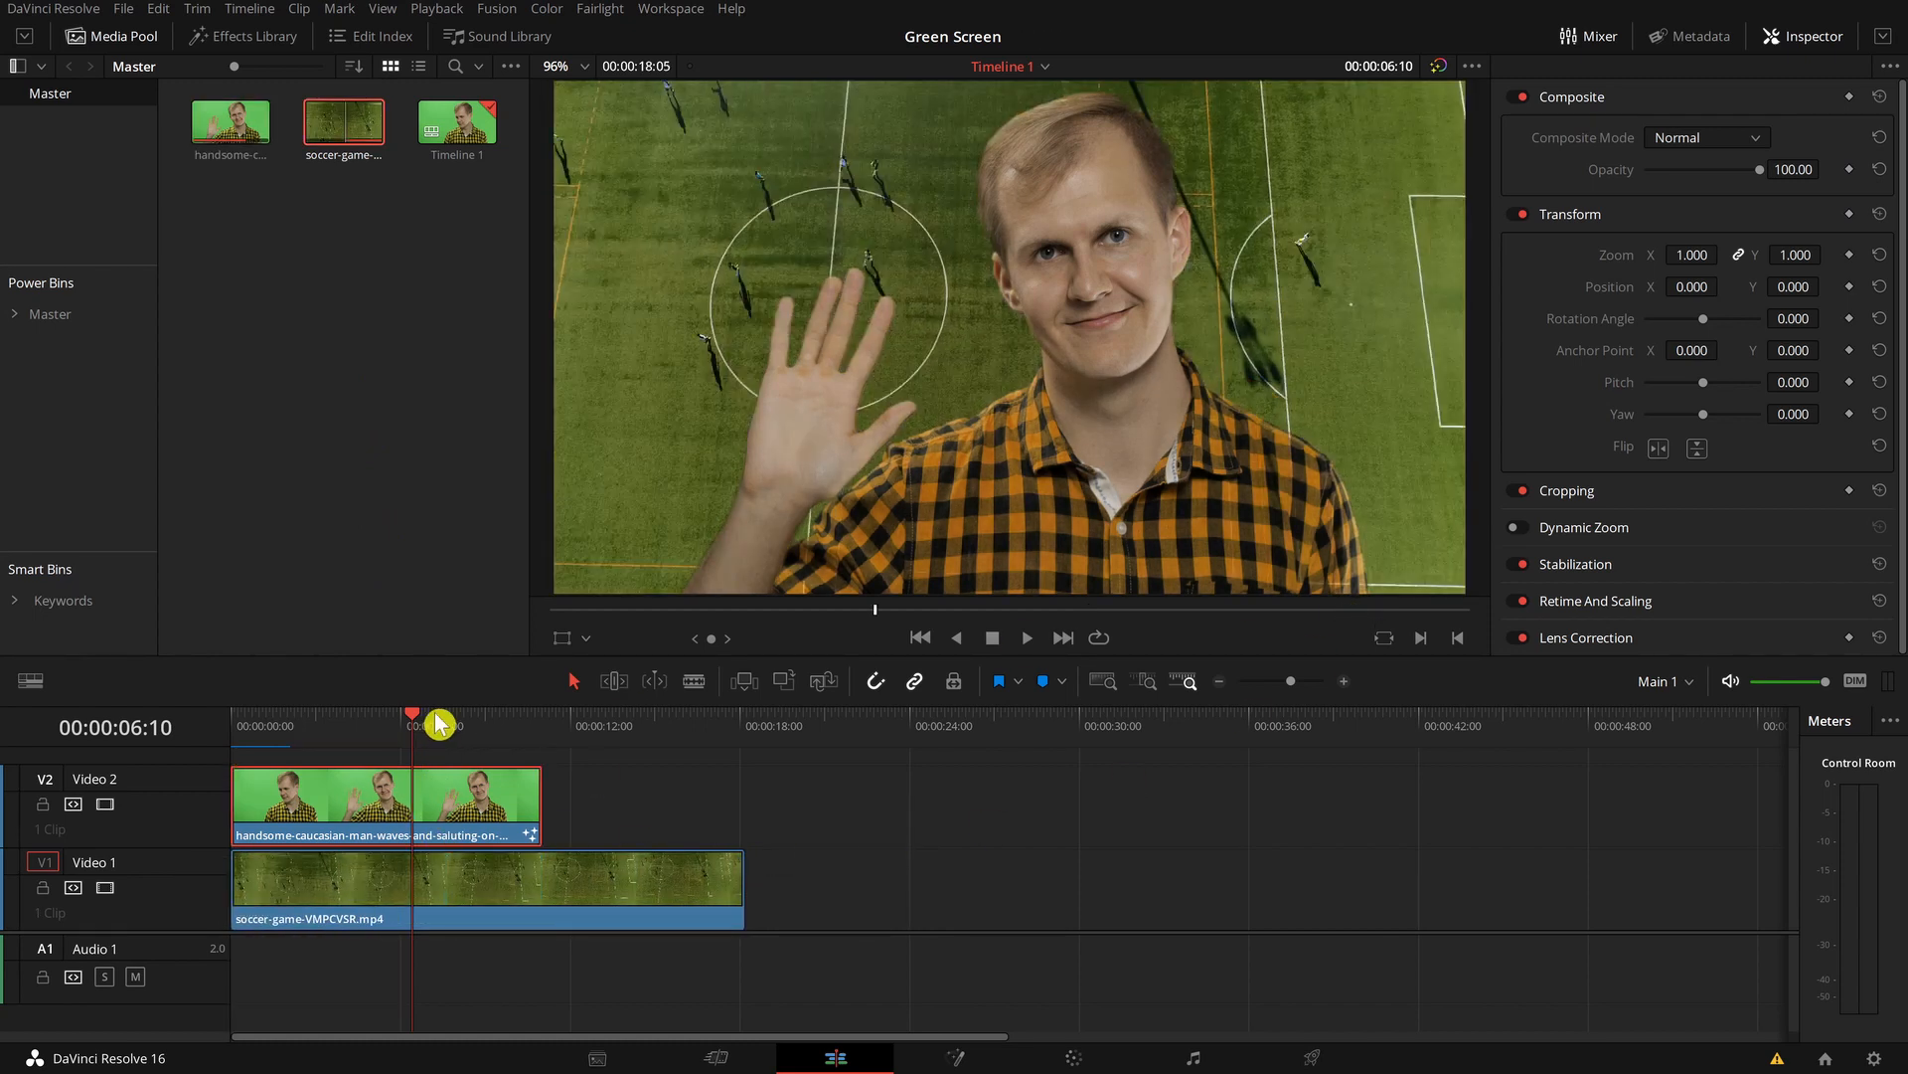
Scale the keyed clip on Video 2 down to a Zoom of 0.760 in X and Y, previewing it at 00:00:05:02
left_click_drag(431, 736, 378, 751)
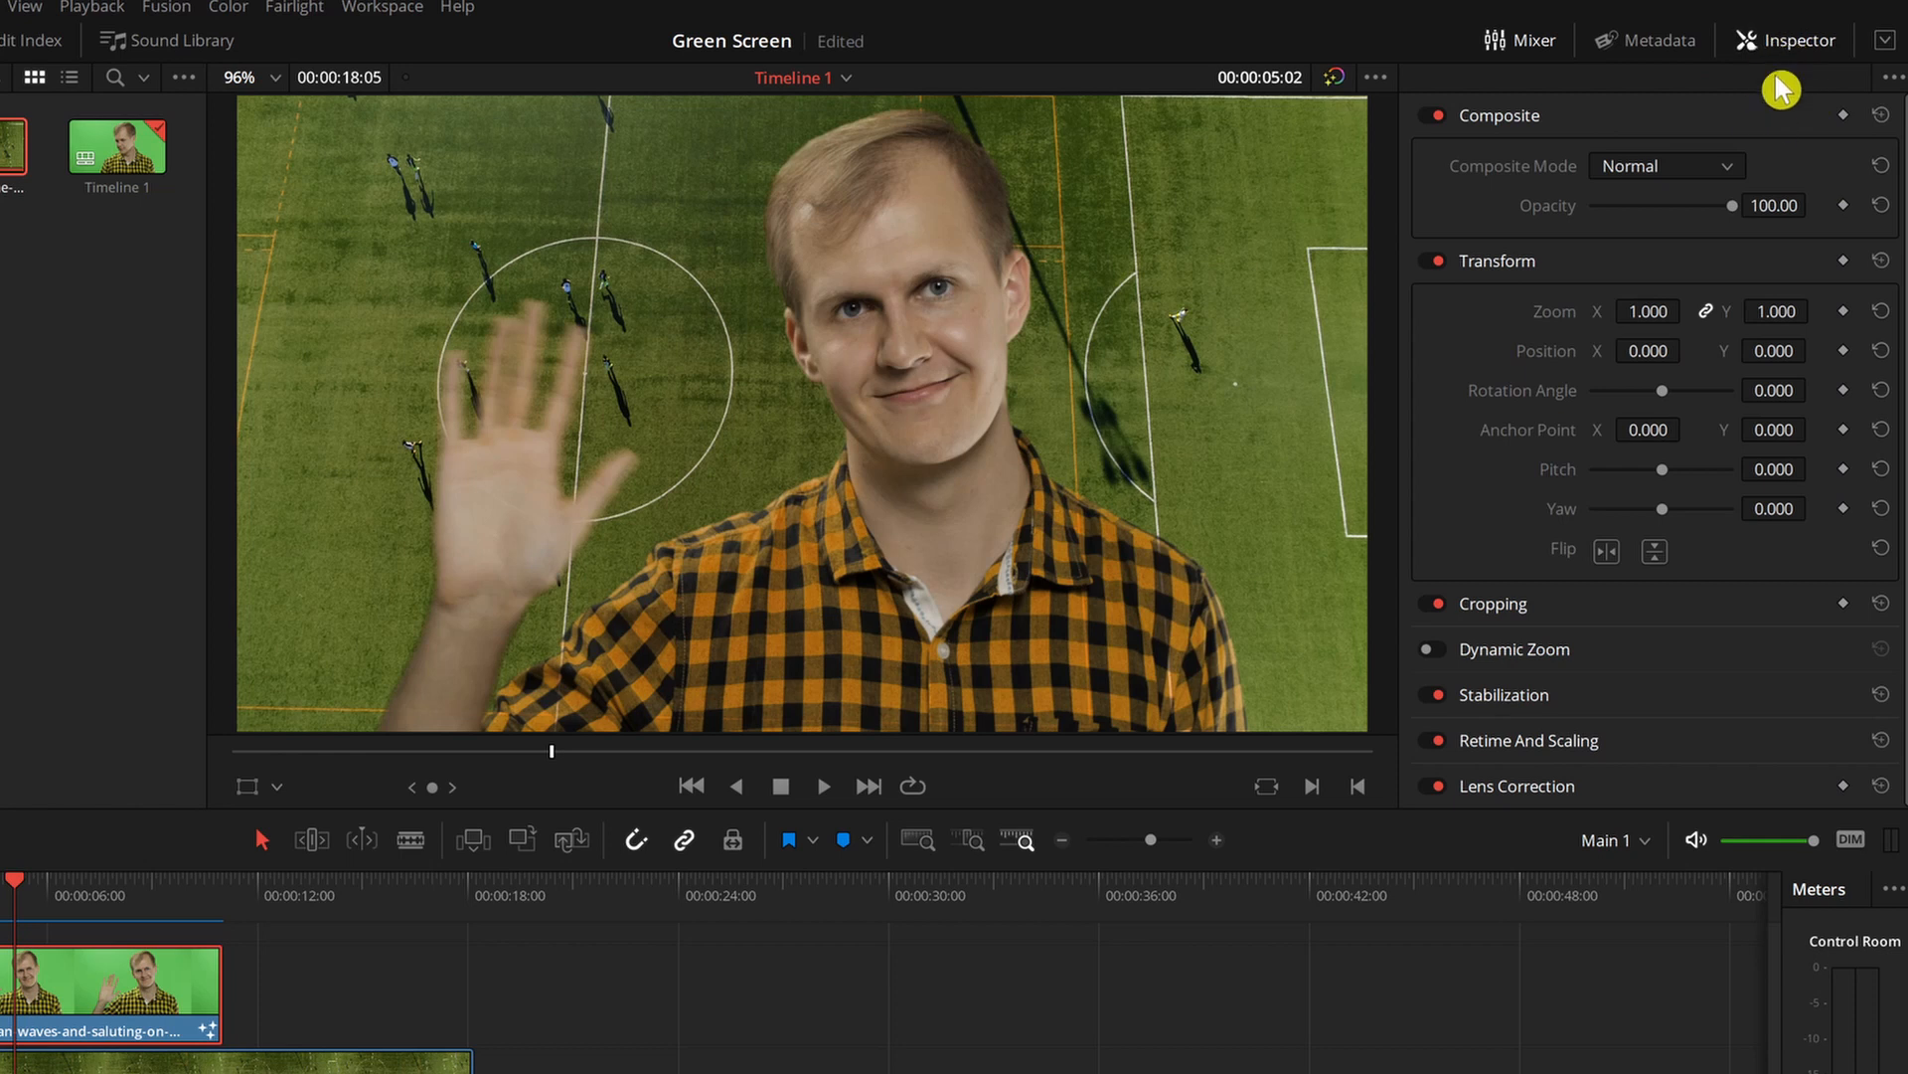
left_click_drag(1652, 311, 1694, 311)
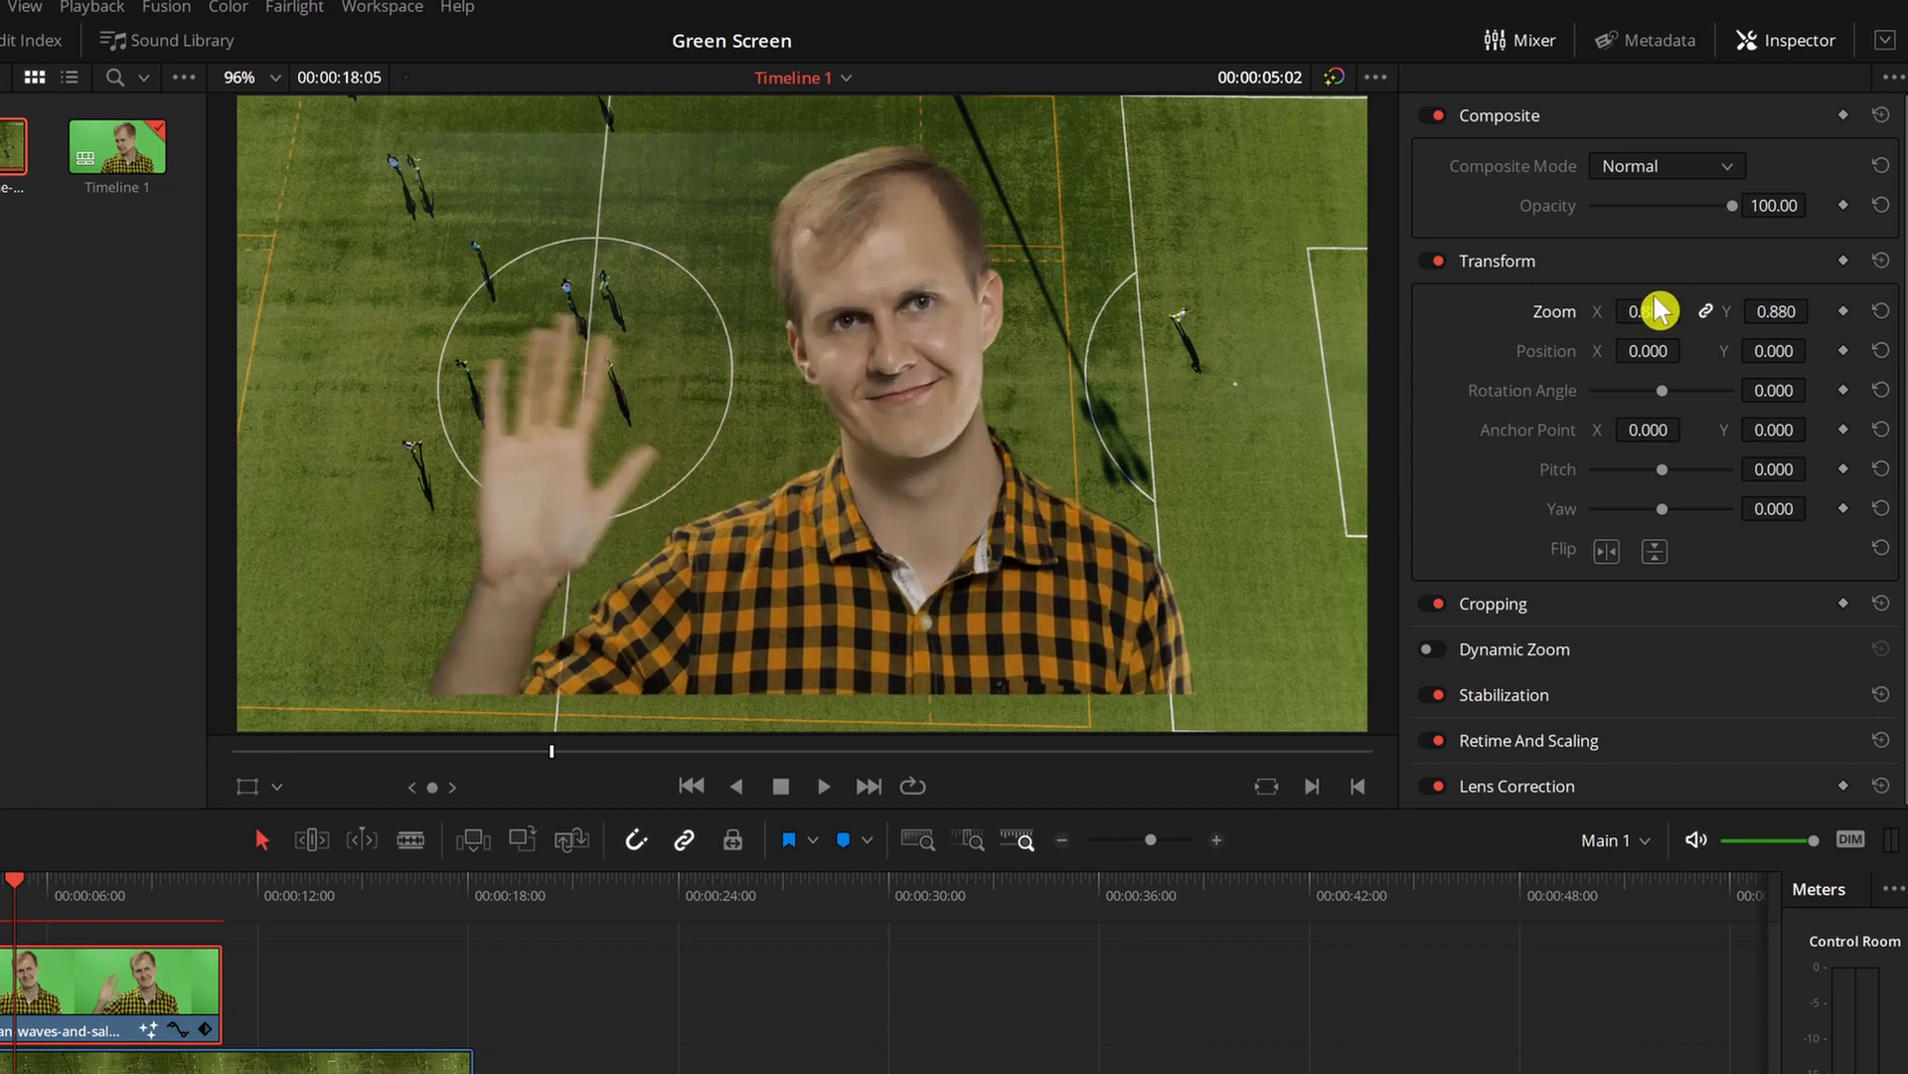
mouse_move(1648, 312)
left_mouse_down()
mouse_move(1690, 312)
mouse_move(1630, 311)
left_mouse_up()
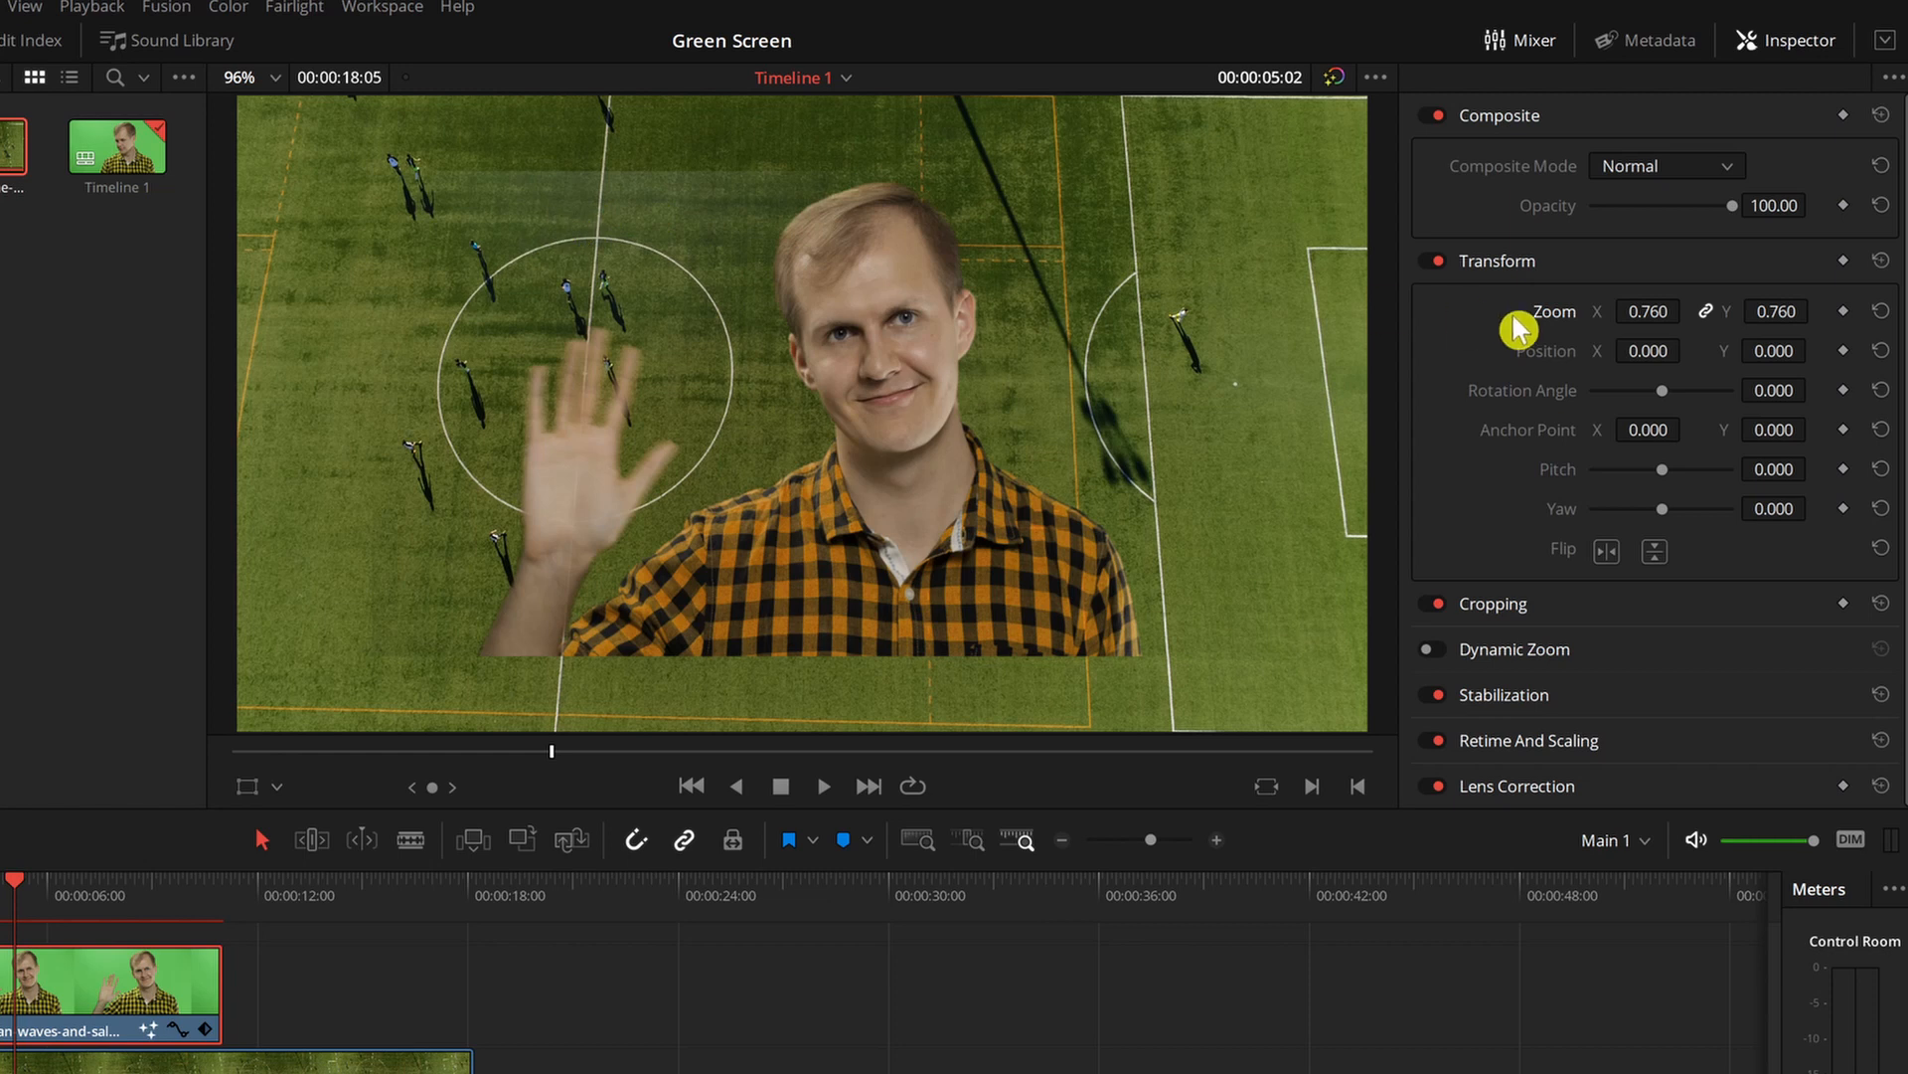
Enlarge the keyed clip to Zoom 1.020, offset its Position to -344, 145 and inspect the shirt up close for background showing through
left_click_drag(1655, 321, 1595, 351)
left_click_drag(1775, 353, 1805, 353)
scroll(392, 596, "up", 3)
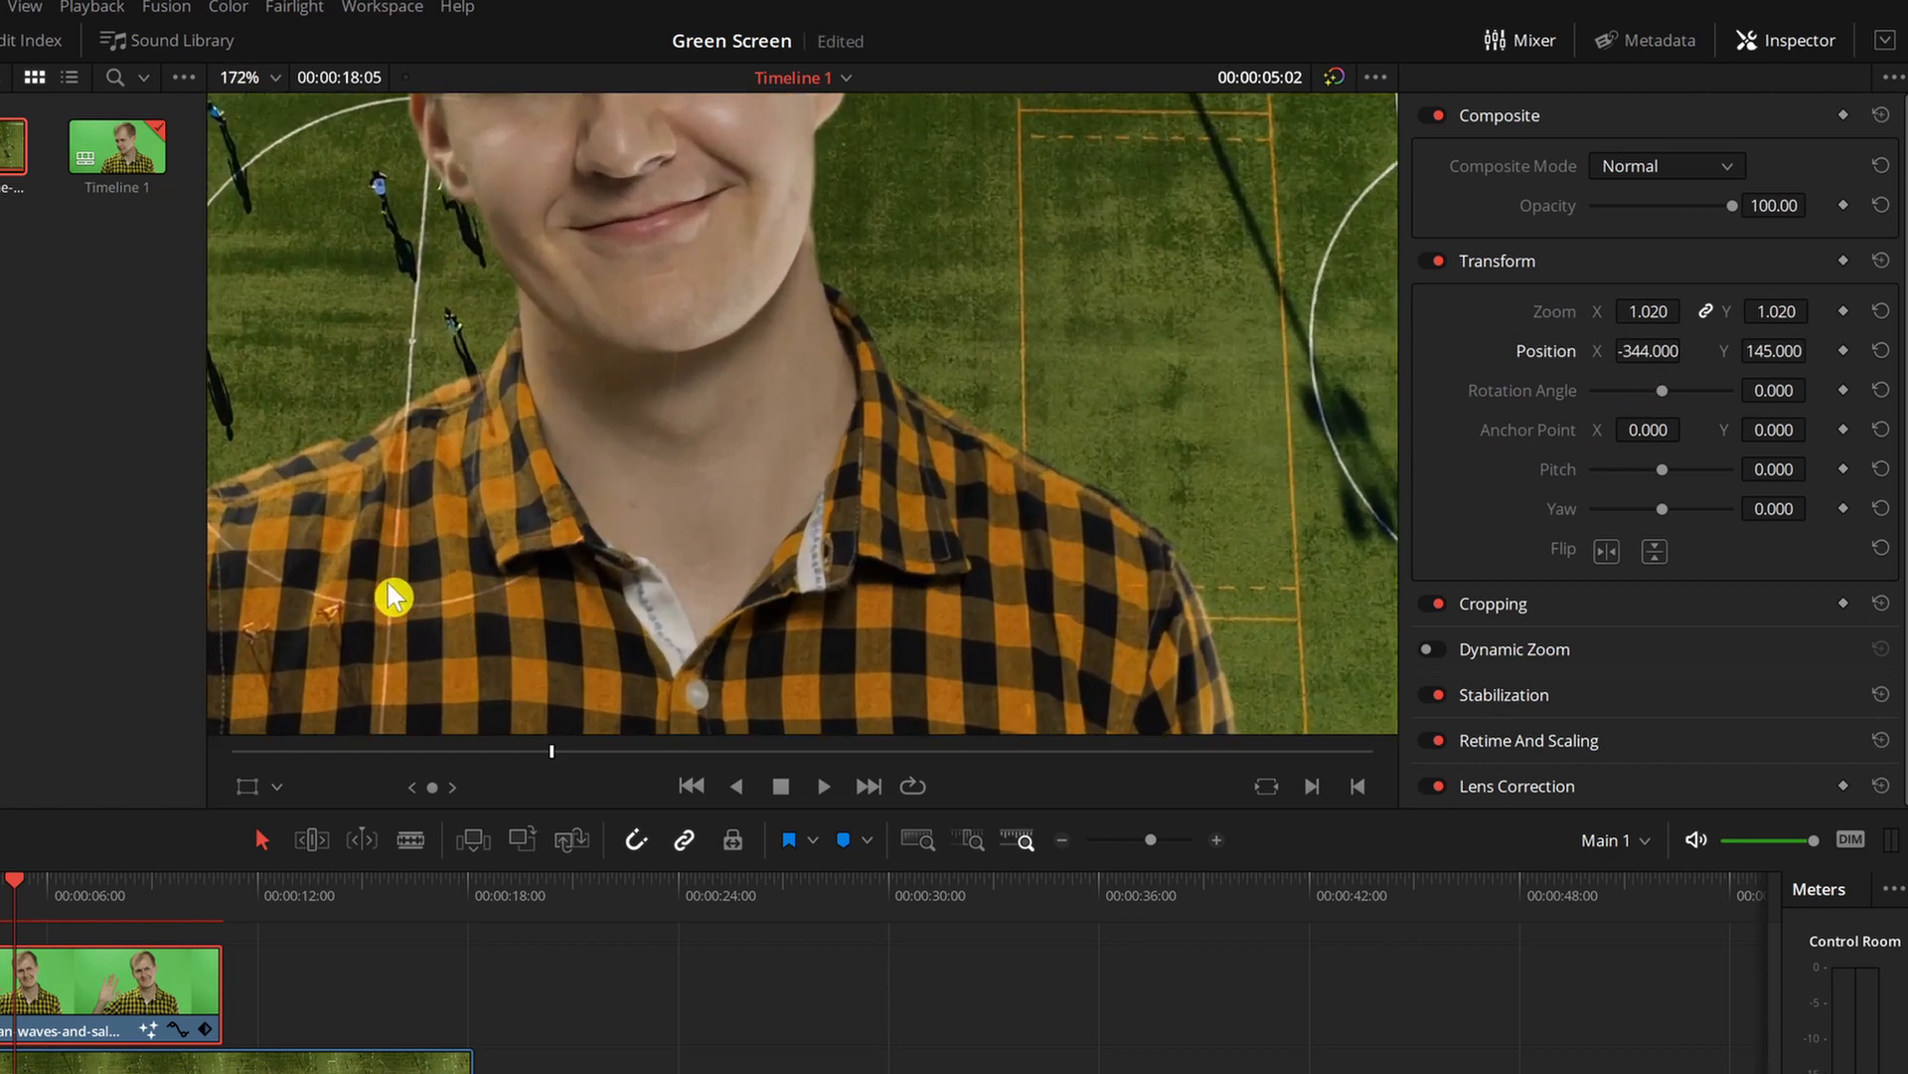
left_click_drag(394, 596, 909, 256)
scroll(686, 405, "up", 3)
left_click_drag(1112, 255, 847, 665)
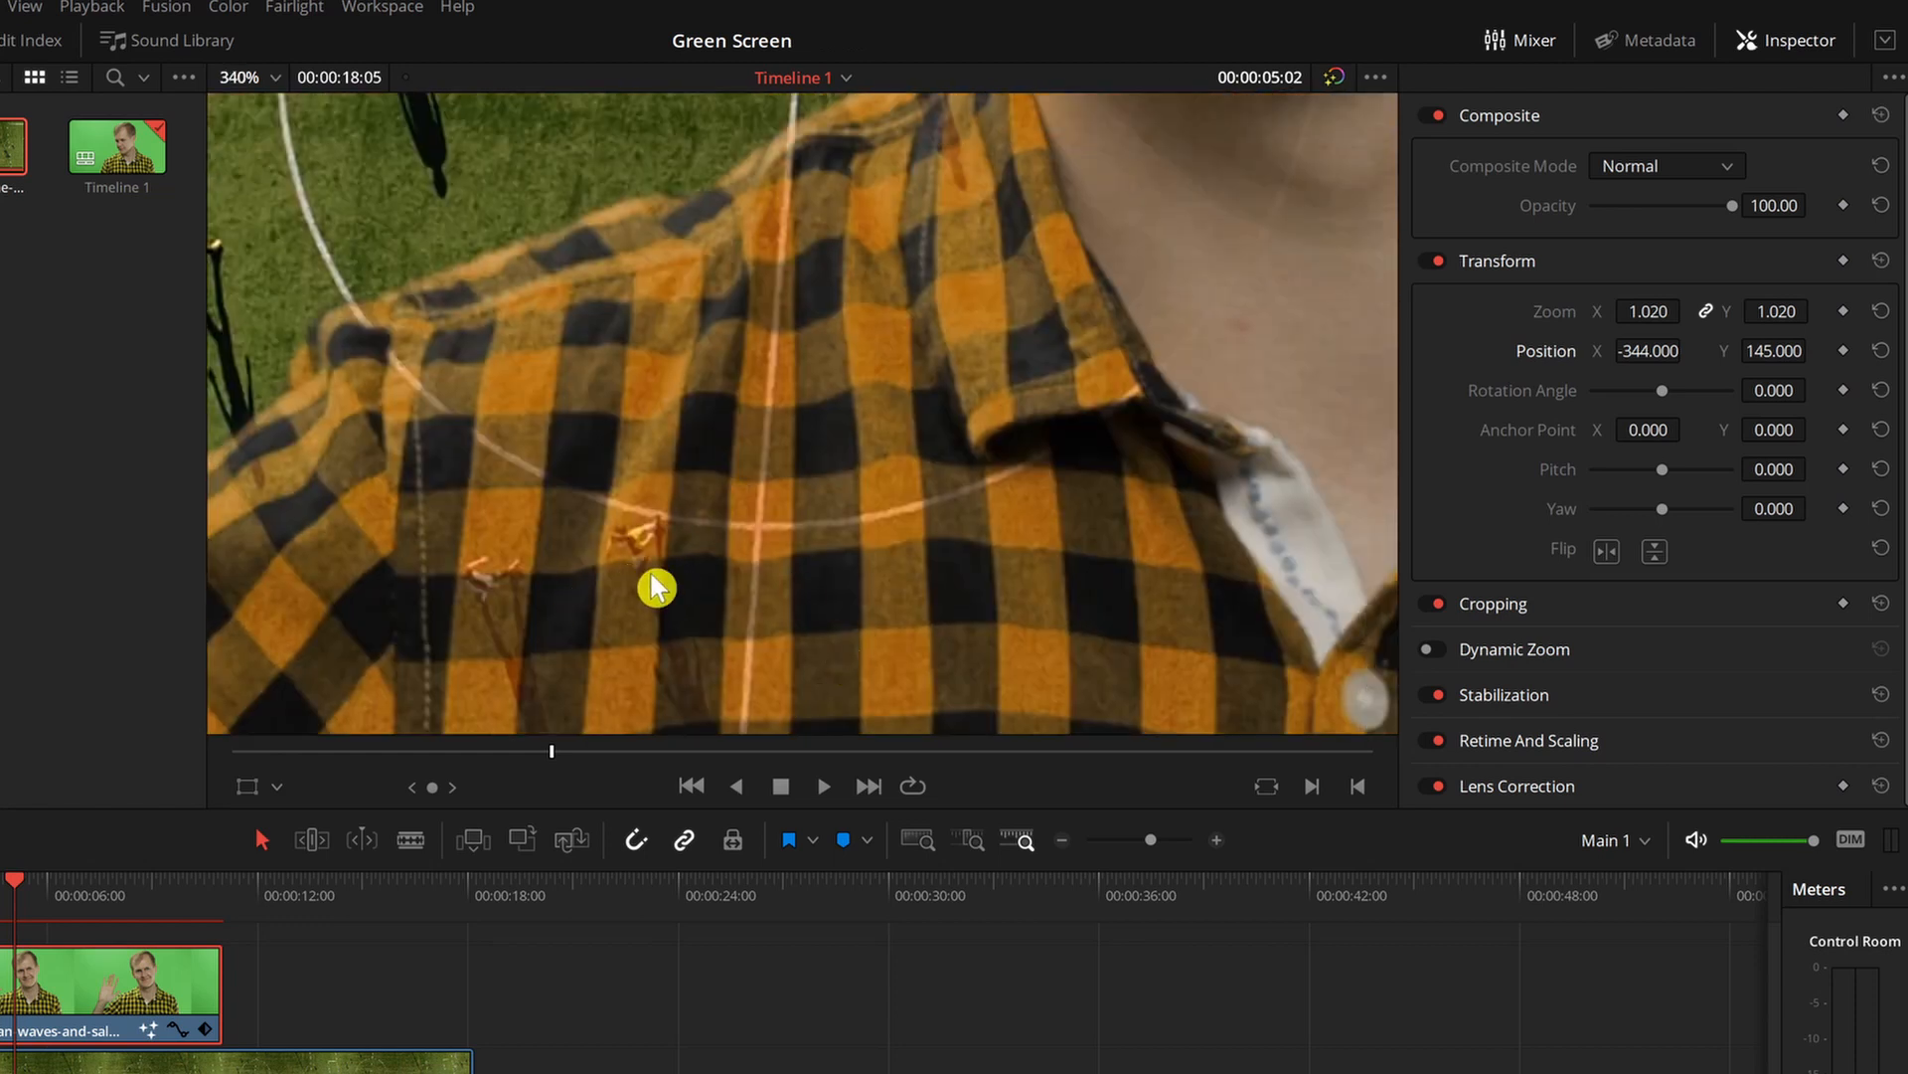
Reset the keyed clip's Position and Zoom to their defaults, then scale it down to a Zoom of 0.640
mouse_move(1645, 353)
left_mouse_down()
mouse_move(1665, 353)
mouse_move(1613, 353)
left_mouse_up()
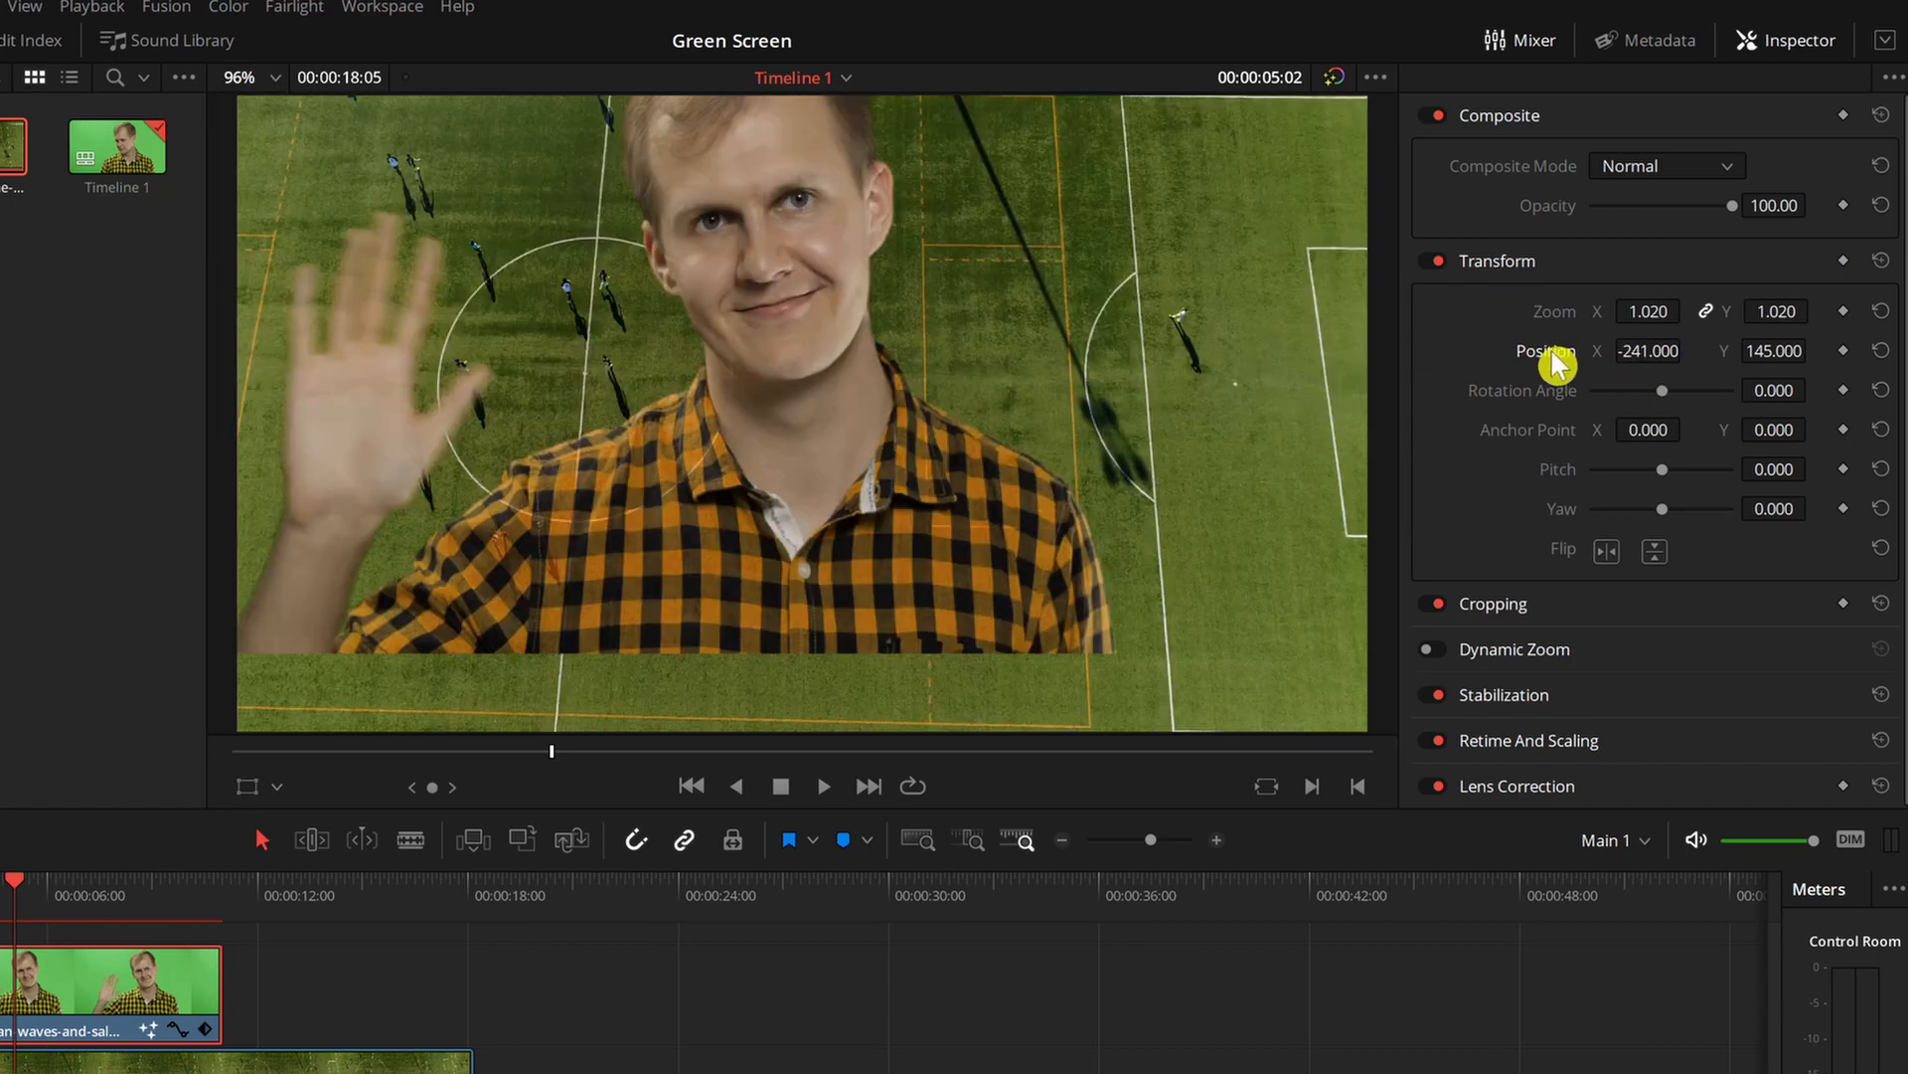
double_click(1547, 352)
double_click(1557, 312)
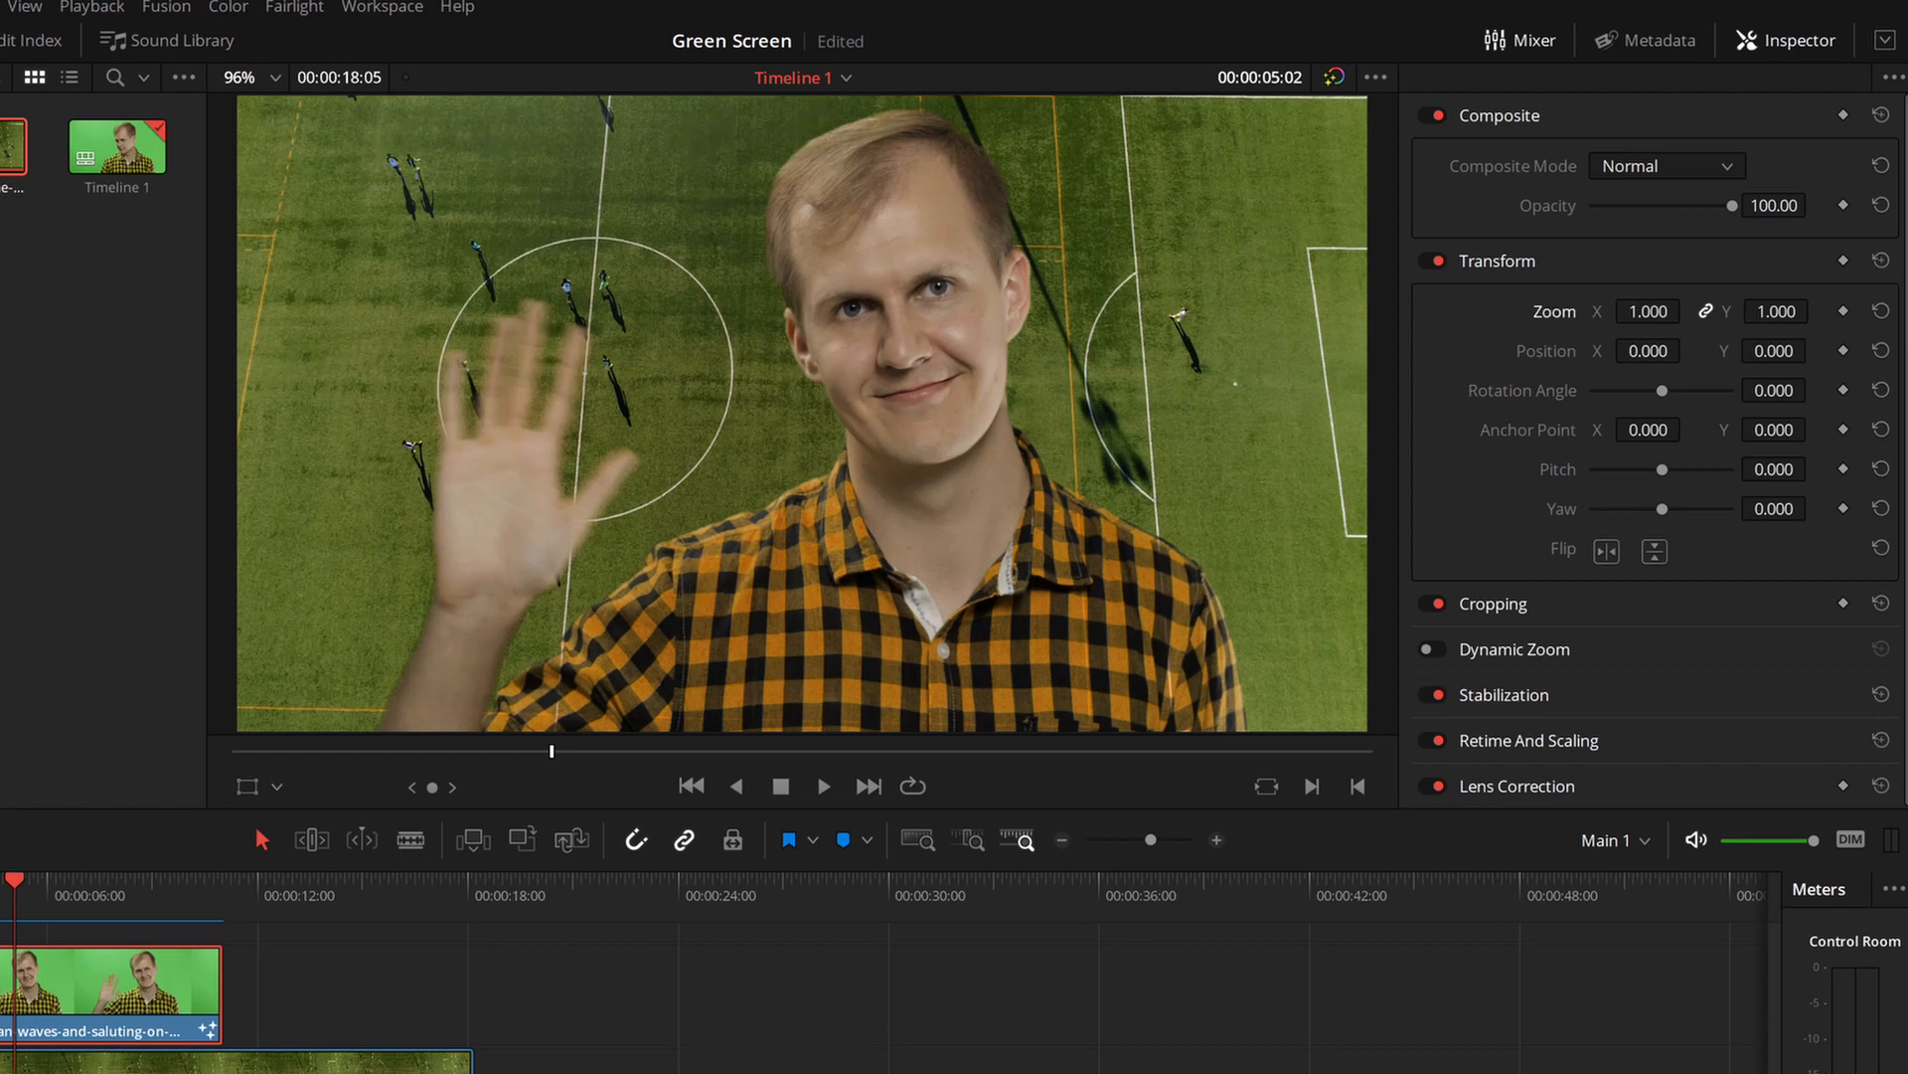
left_click_drag(1648, 311, 1651, 311)
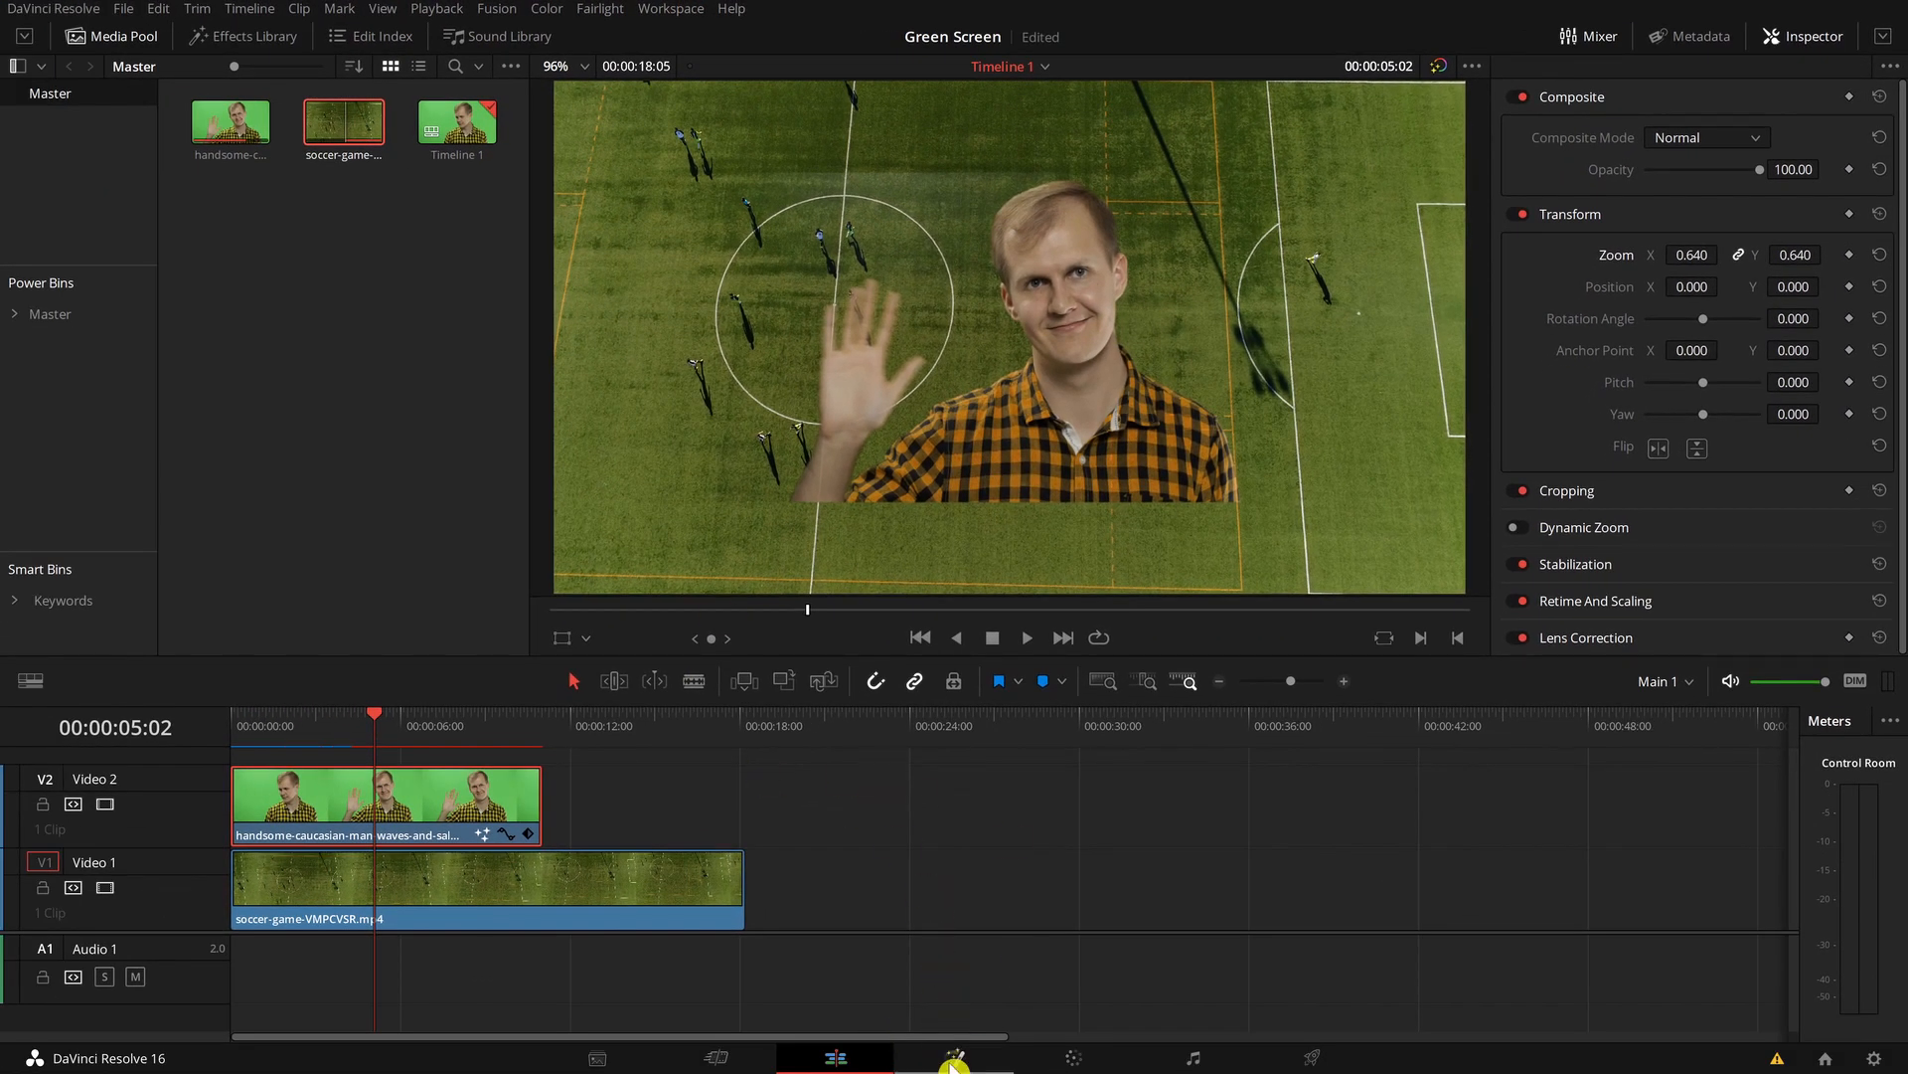
Open the keyed clip in Fusion, enlarge the viewer area and examine the keyed background beside the man's head
left_click(953, 1060)
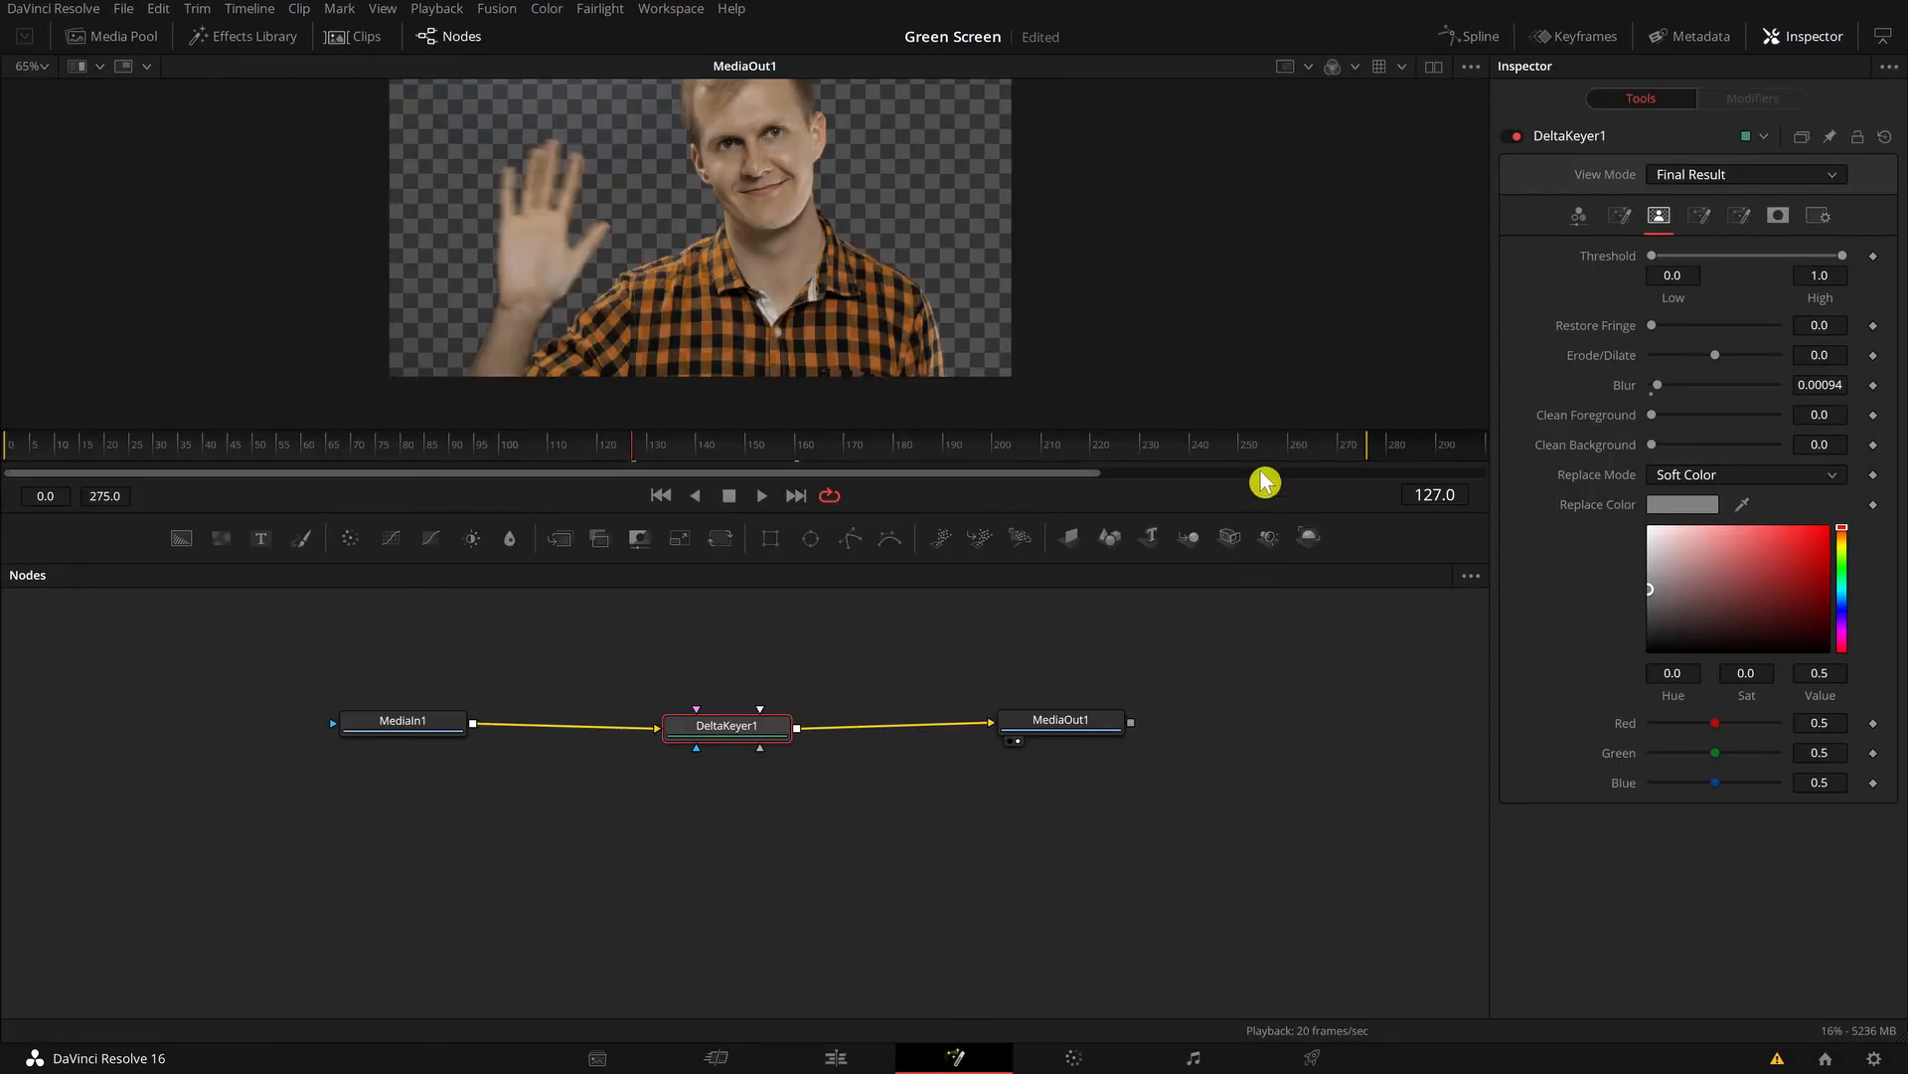
left_click_drag(1262, 511, 1262, 629)
scroll(627, 215, "up", 3)
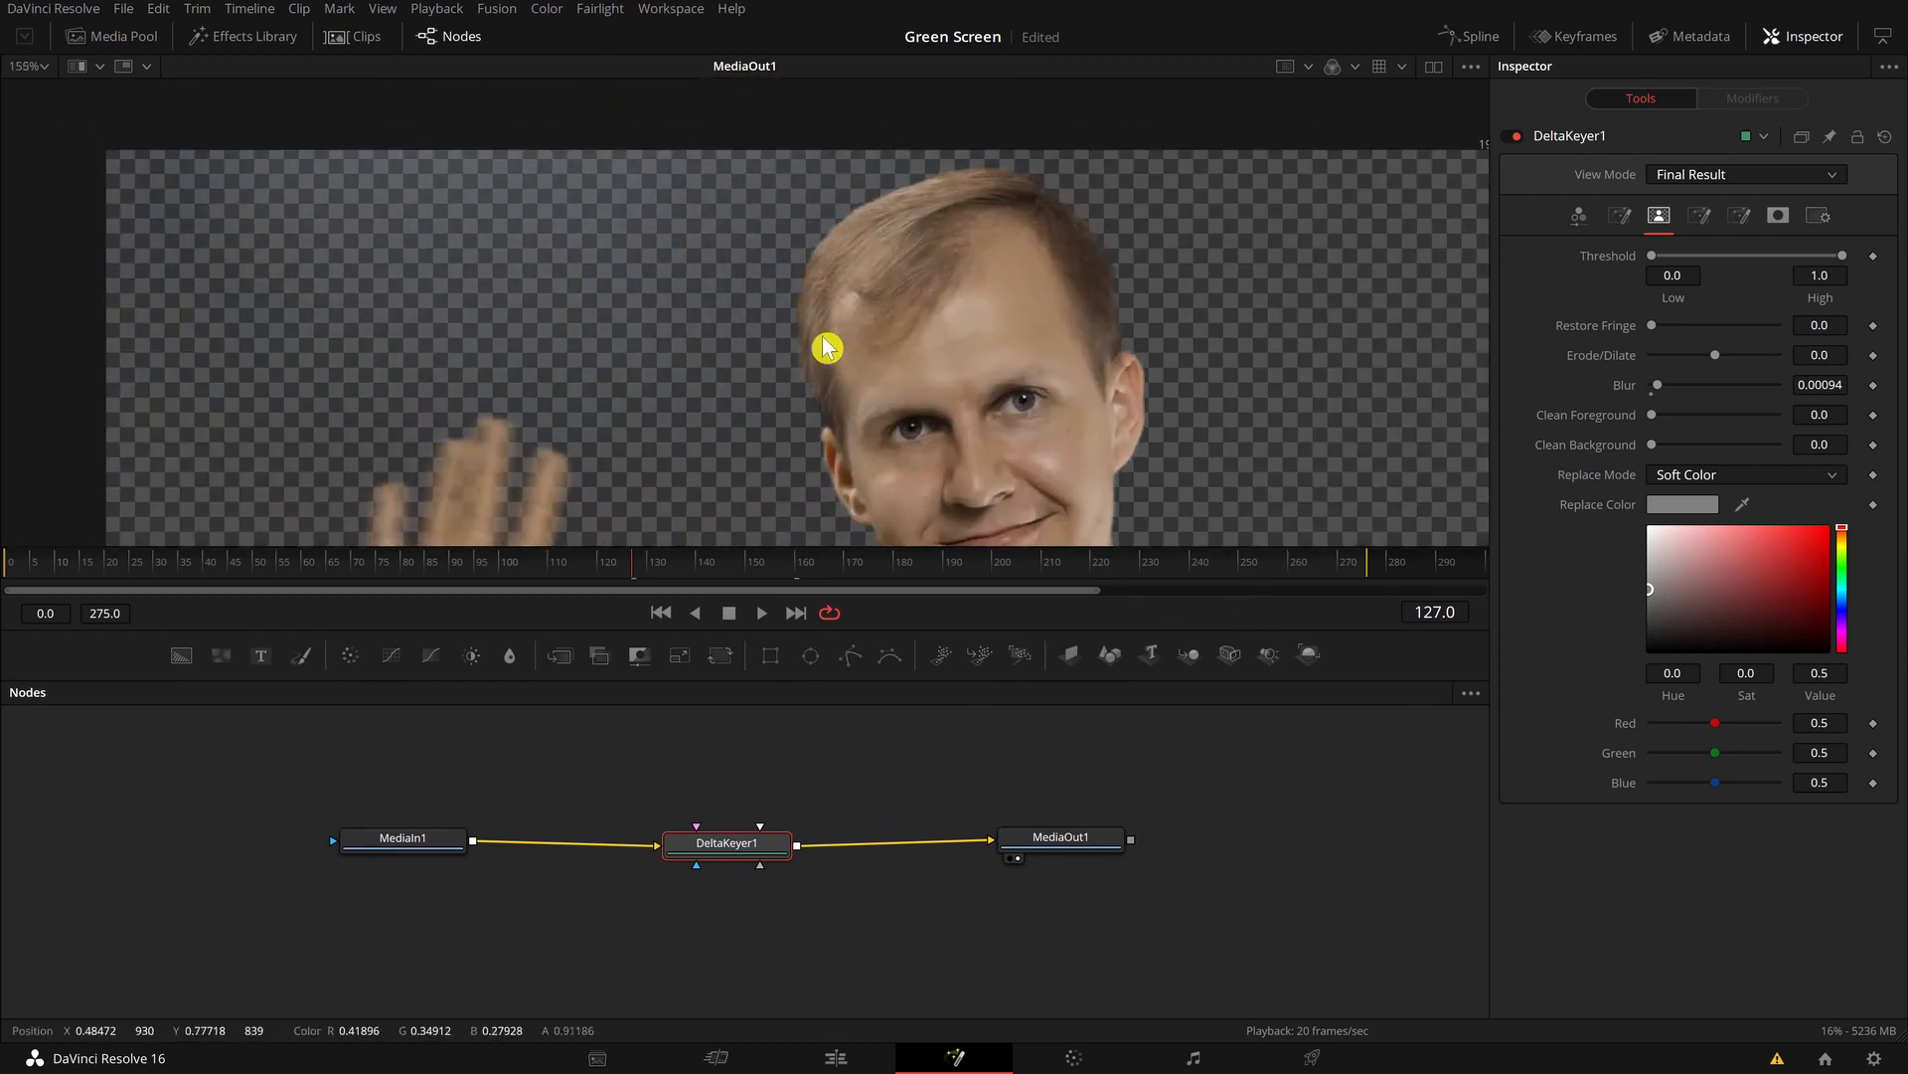
scroll(784, 332, "down", 4)
scroll(737, 282, "up", 4)
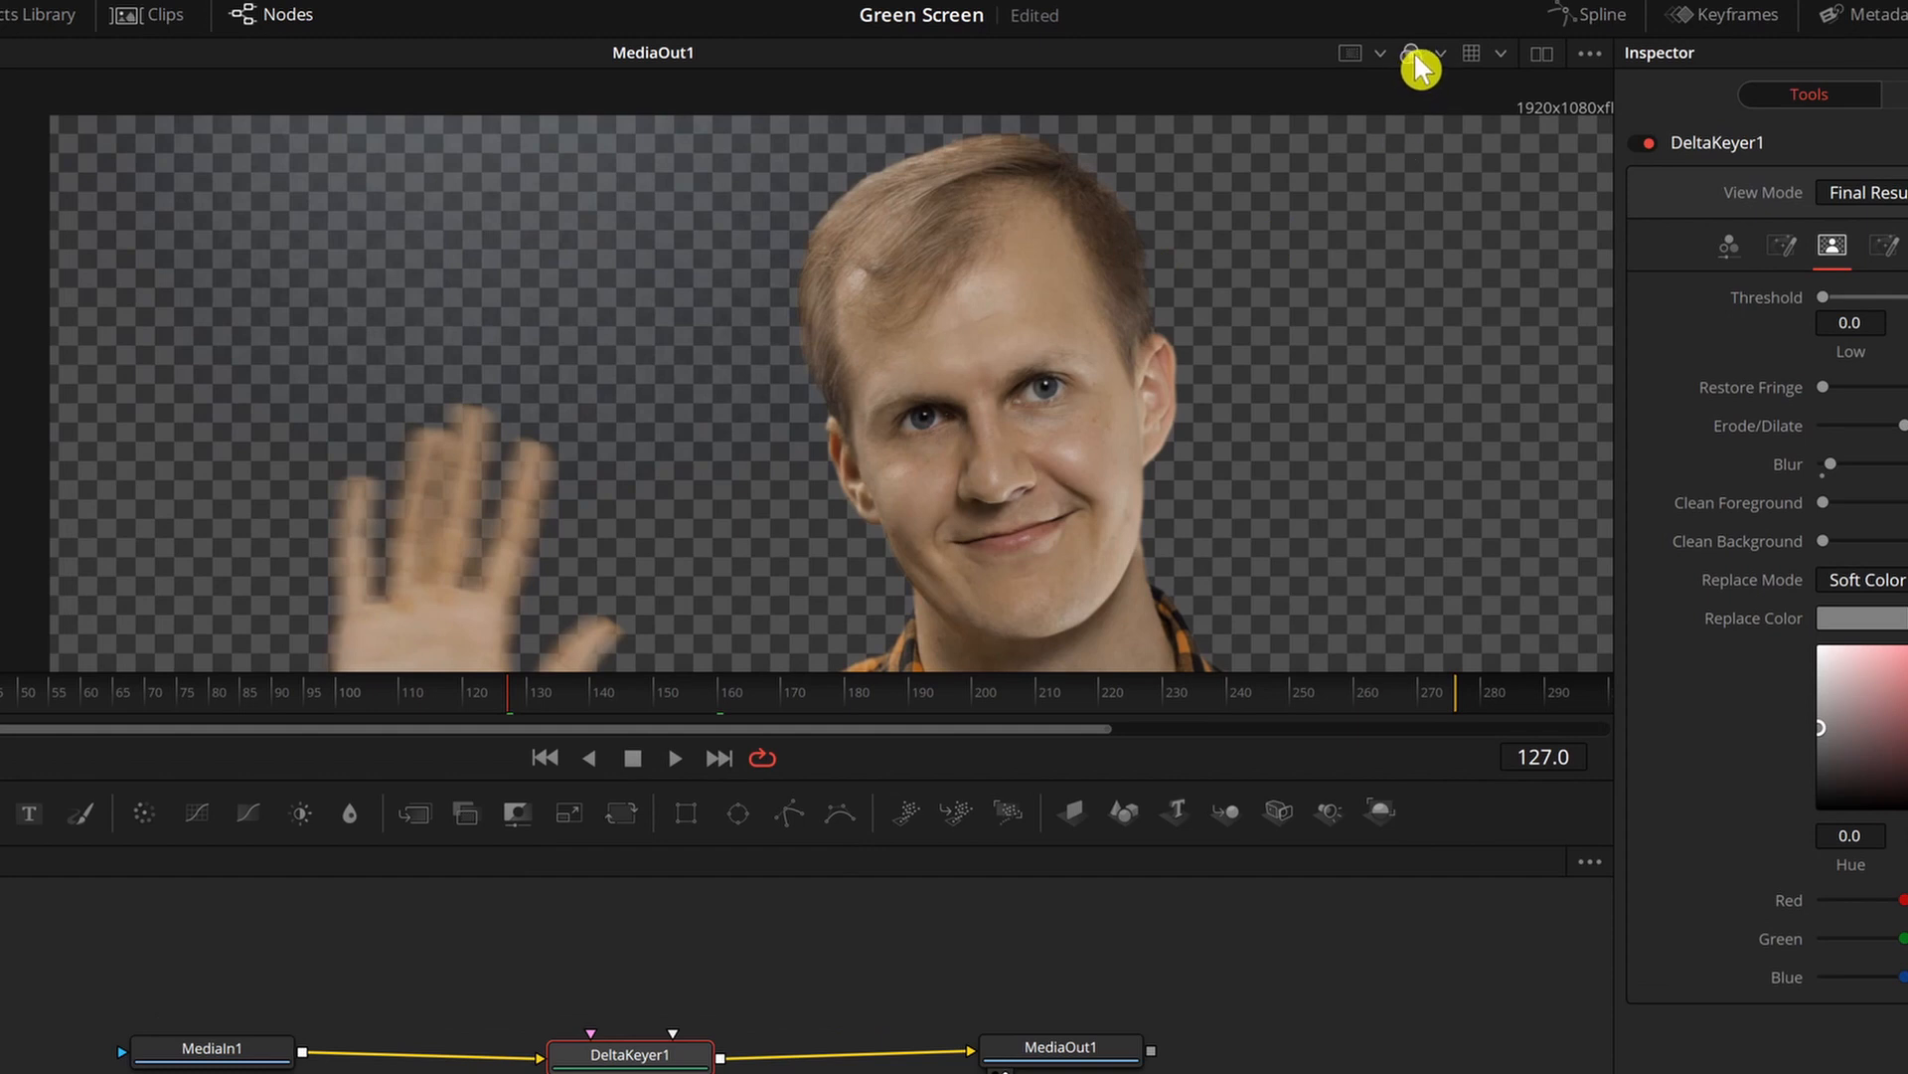
Display the alpha channel and examine the matte in the background and around the man's head, hand and shirt
left_click(1413, 55)
scroll(311, 298, "up", 5)
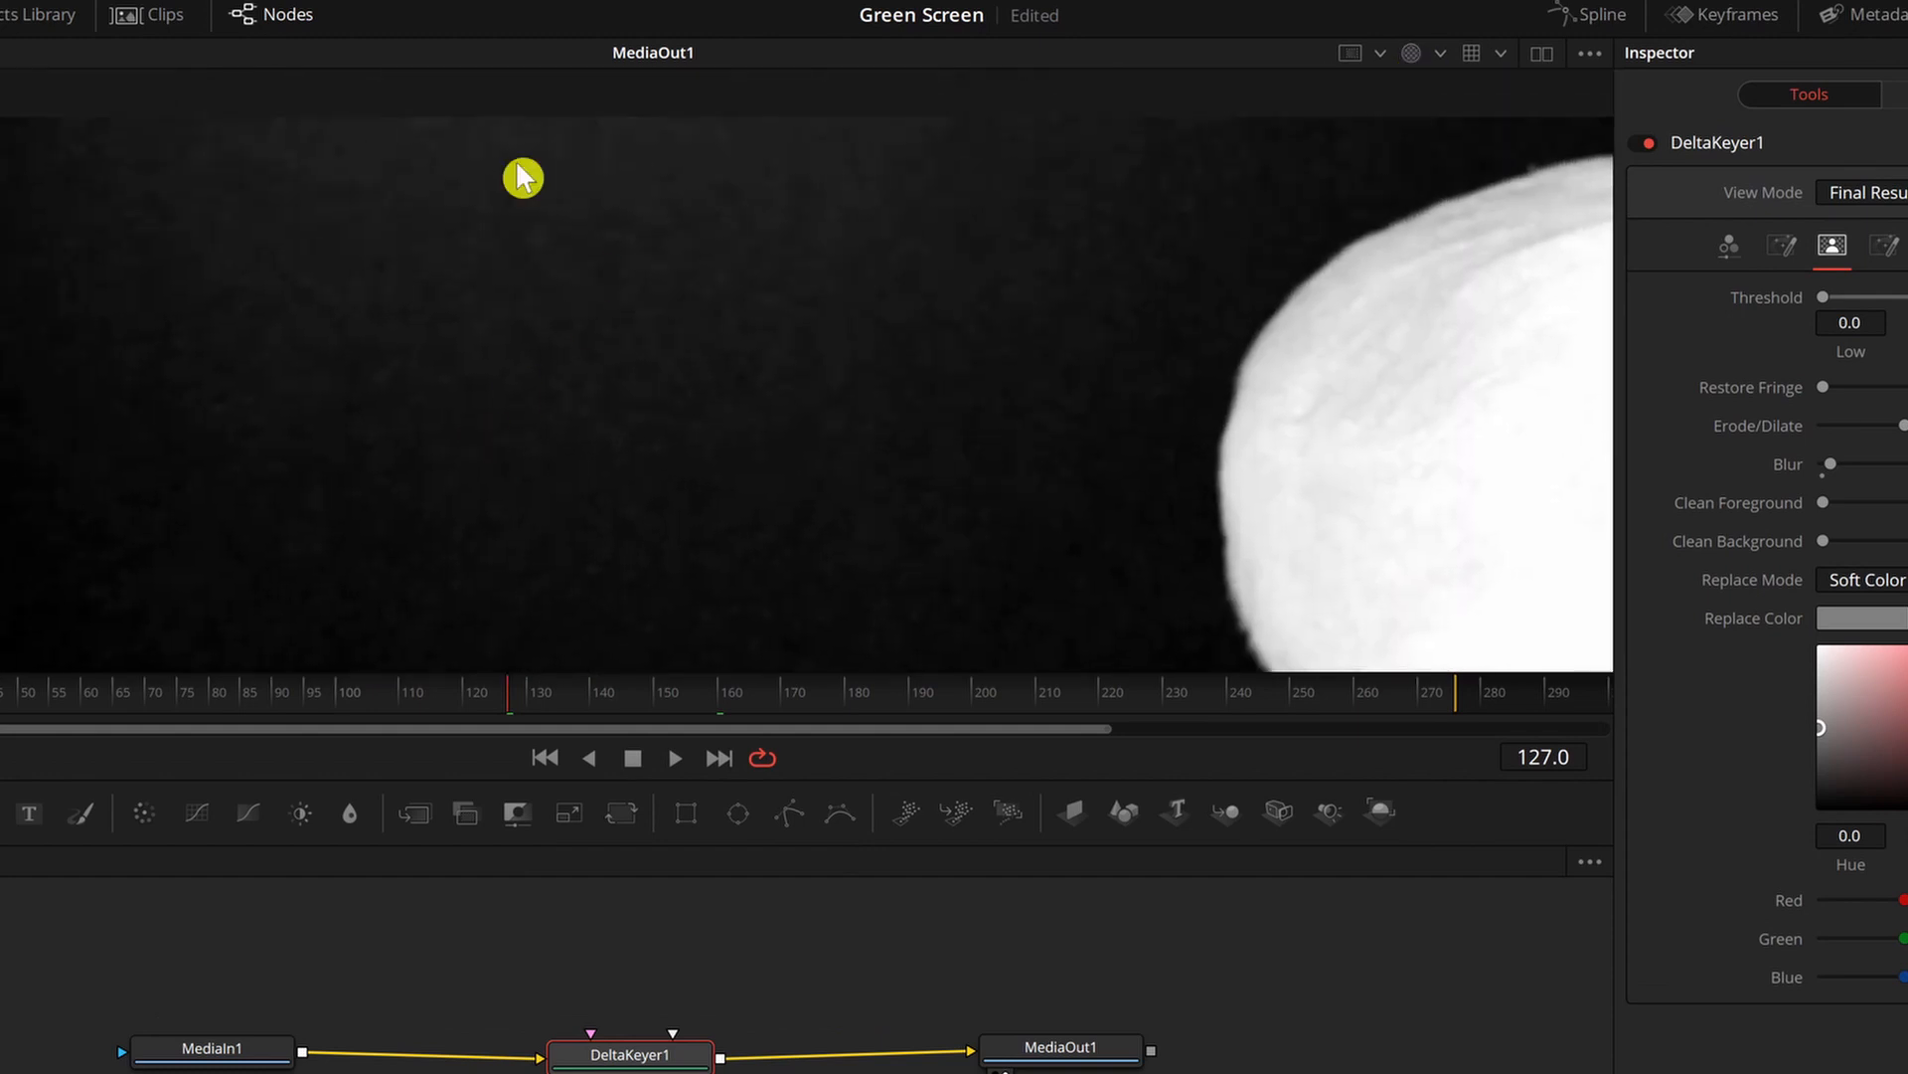
scroll(647, 275, "down", 5)
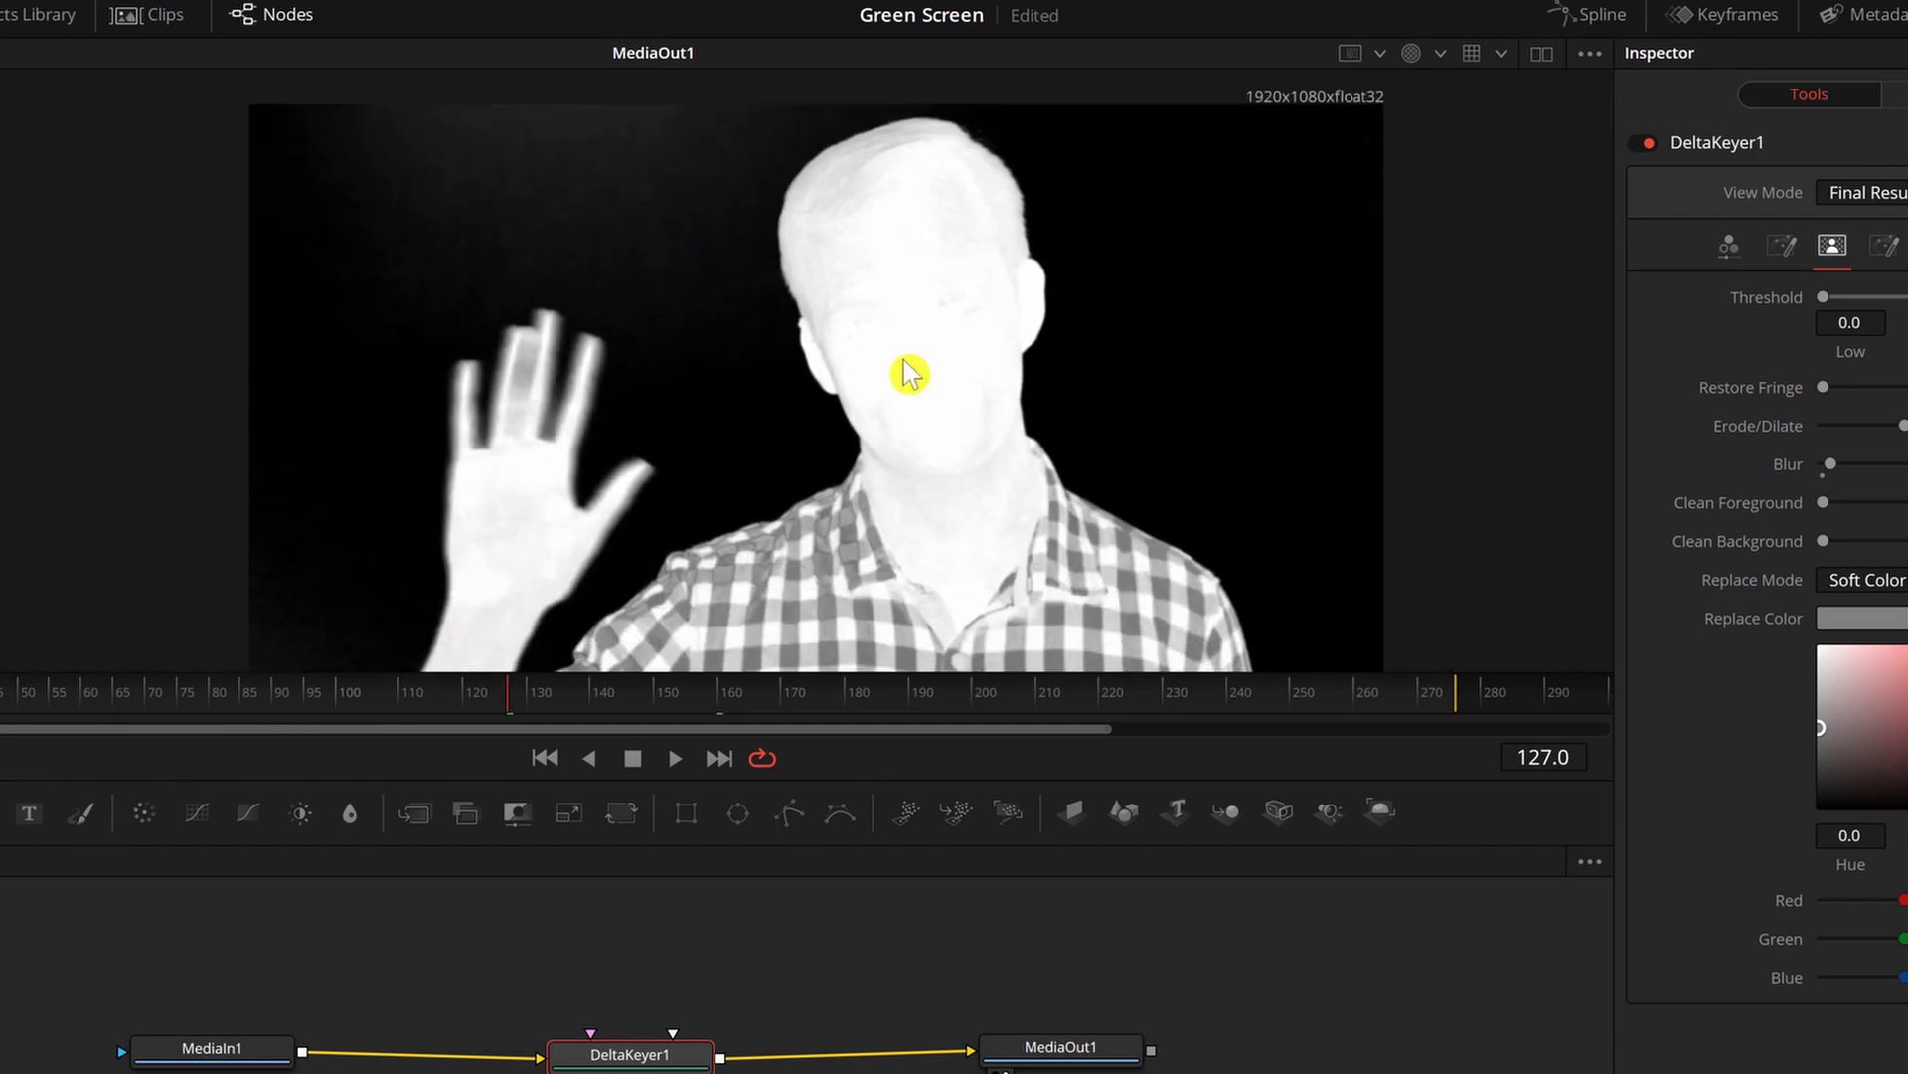
left_click_drag(491, 373, 674, 268)
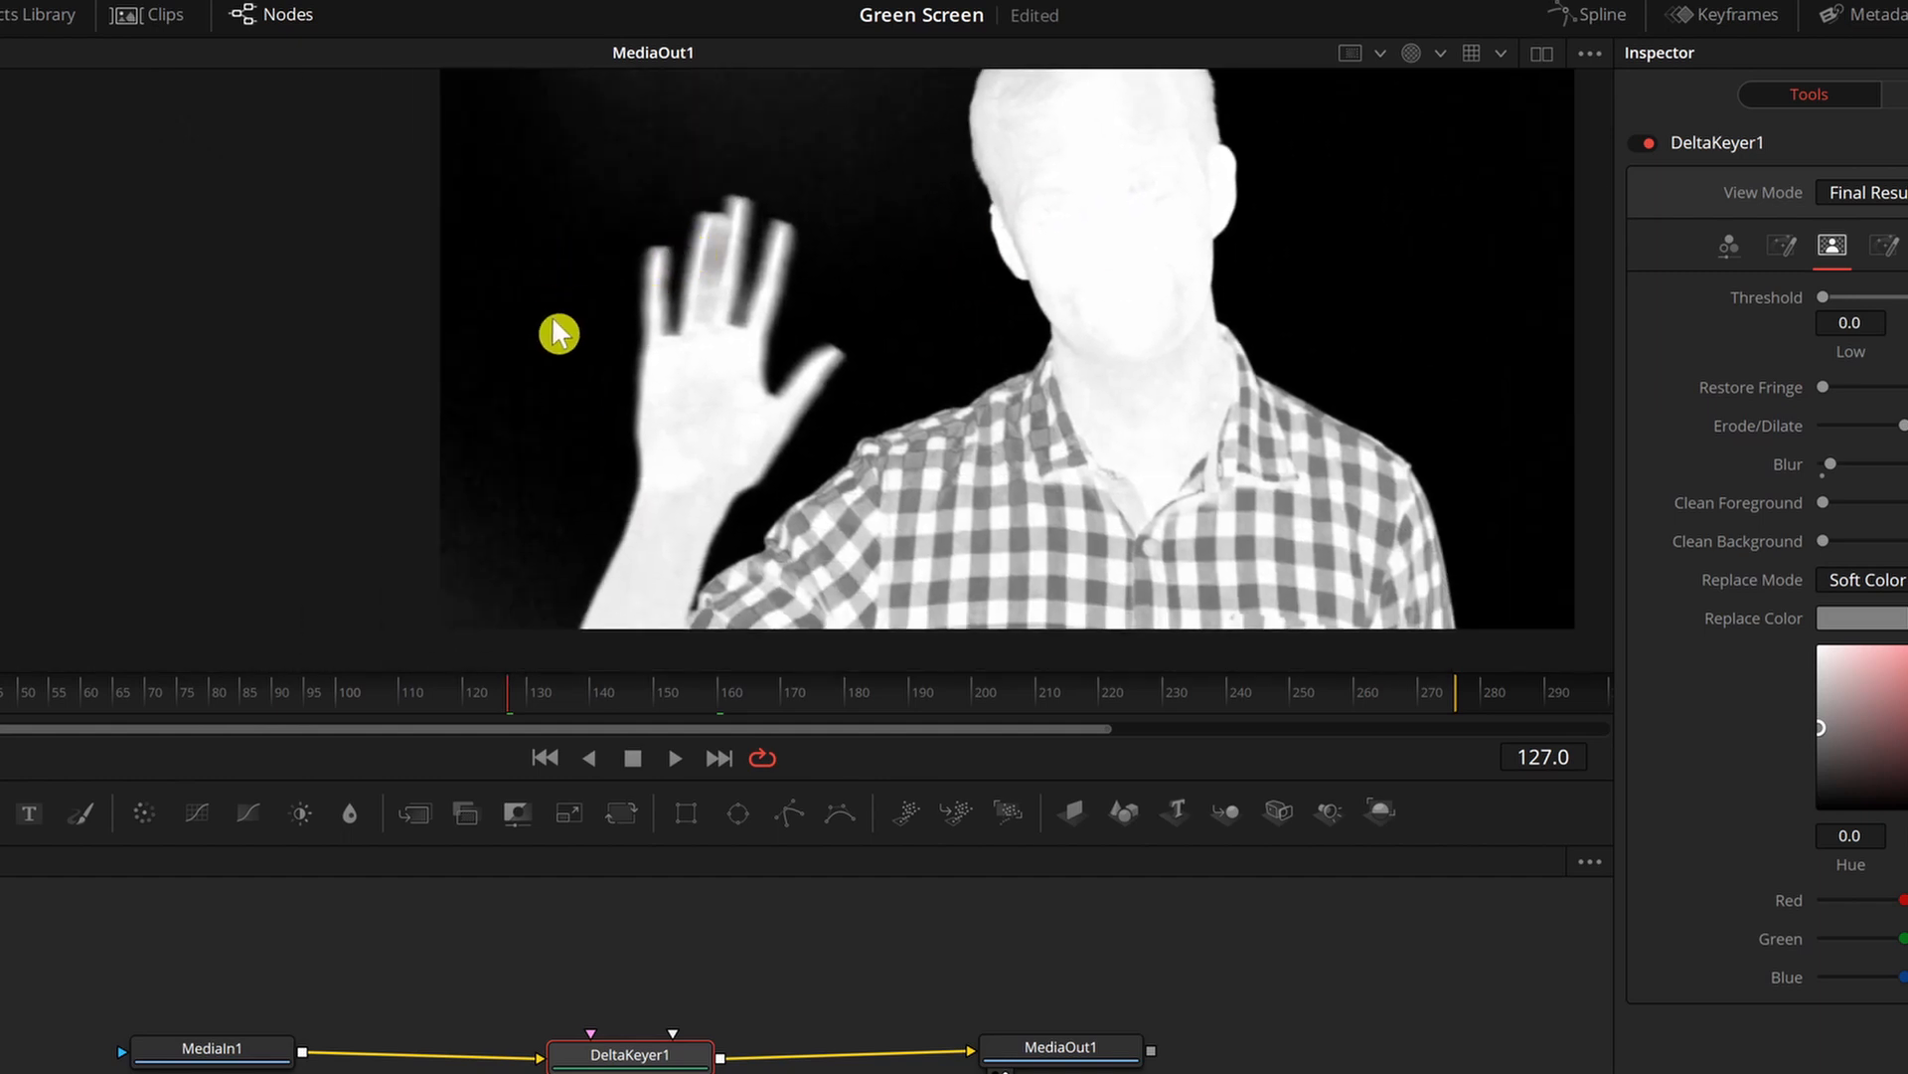
scroll(1188, 231, "up", 2)
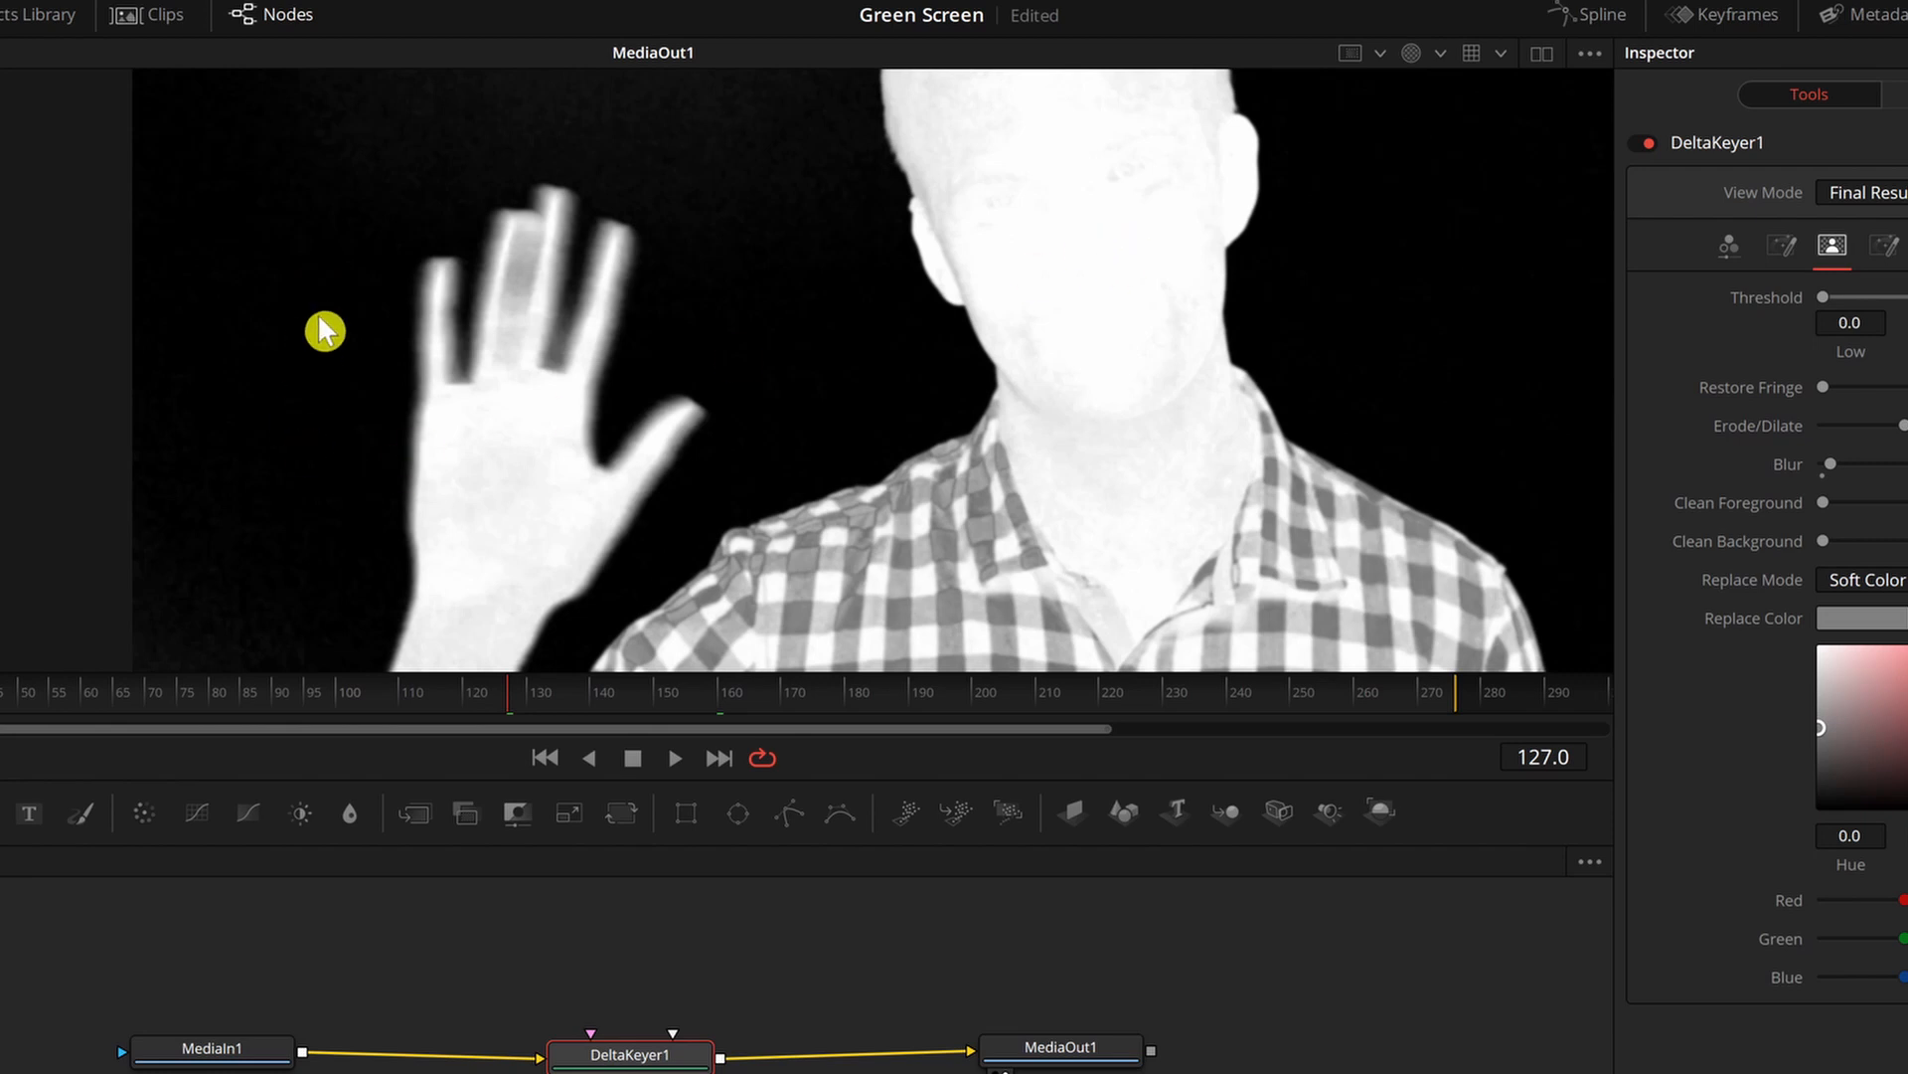
scroll(298, 323, "up", 2)
left_click_drag(830, 80, 662, 540)
left_click_drag(839, 166, 653, 242)
scroll(746, 407, "down", 2)
scroll(736, 406, "up", 2)
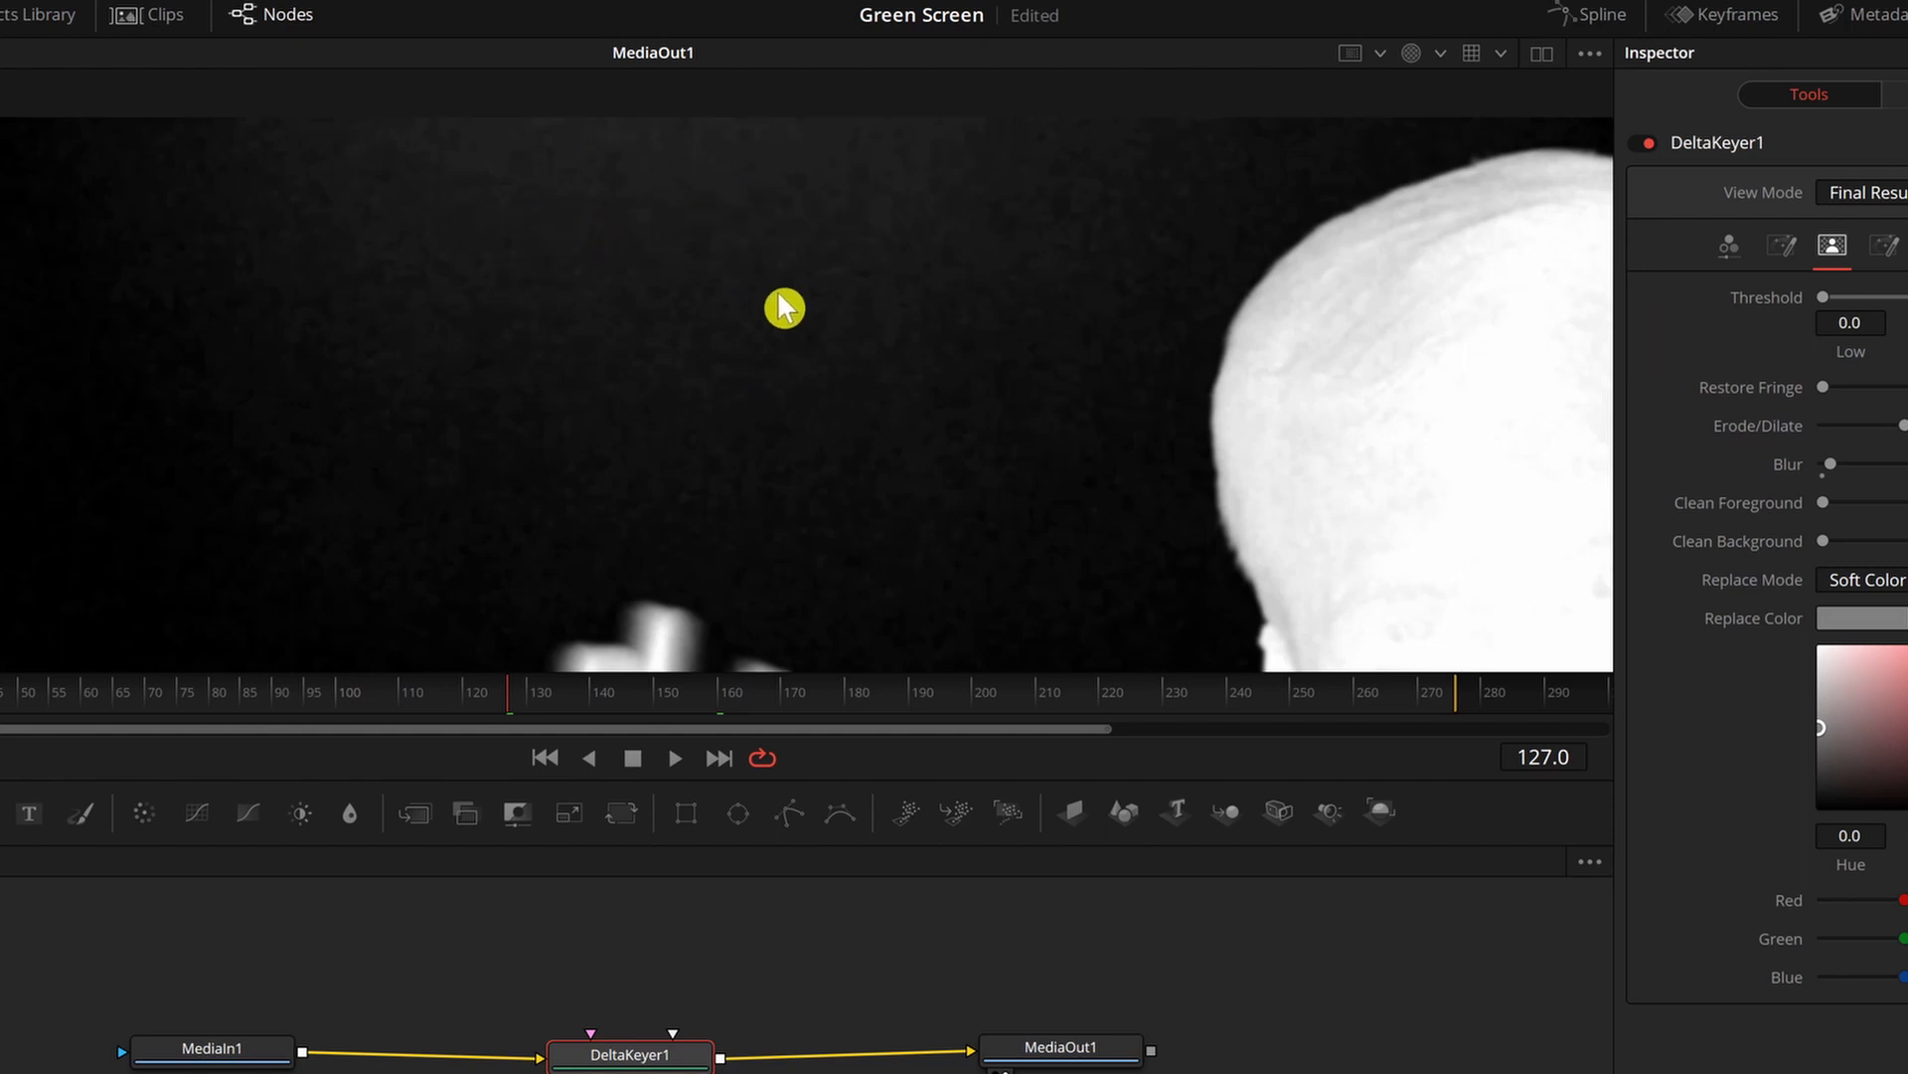
scroll(796, 318, "down", 1)
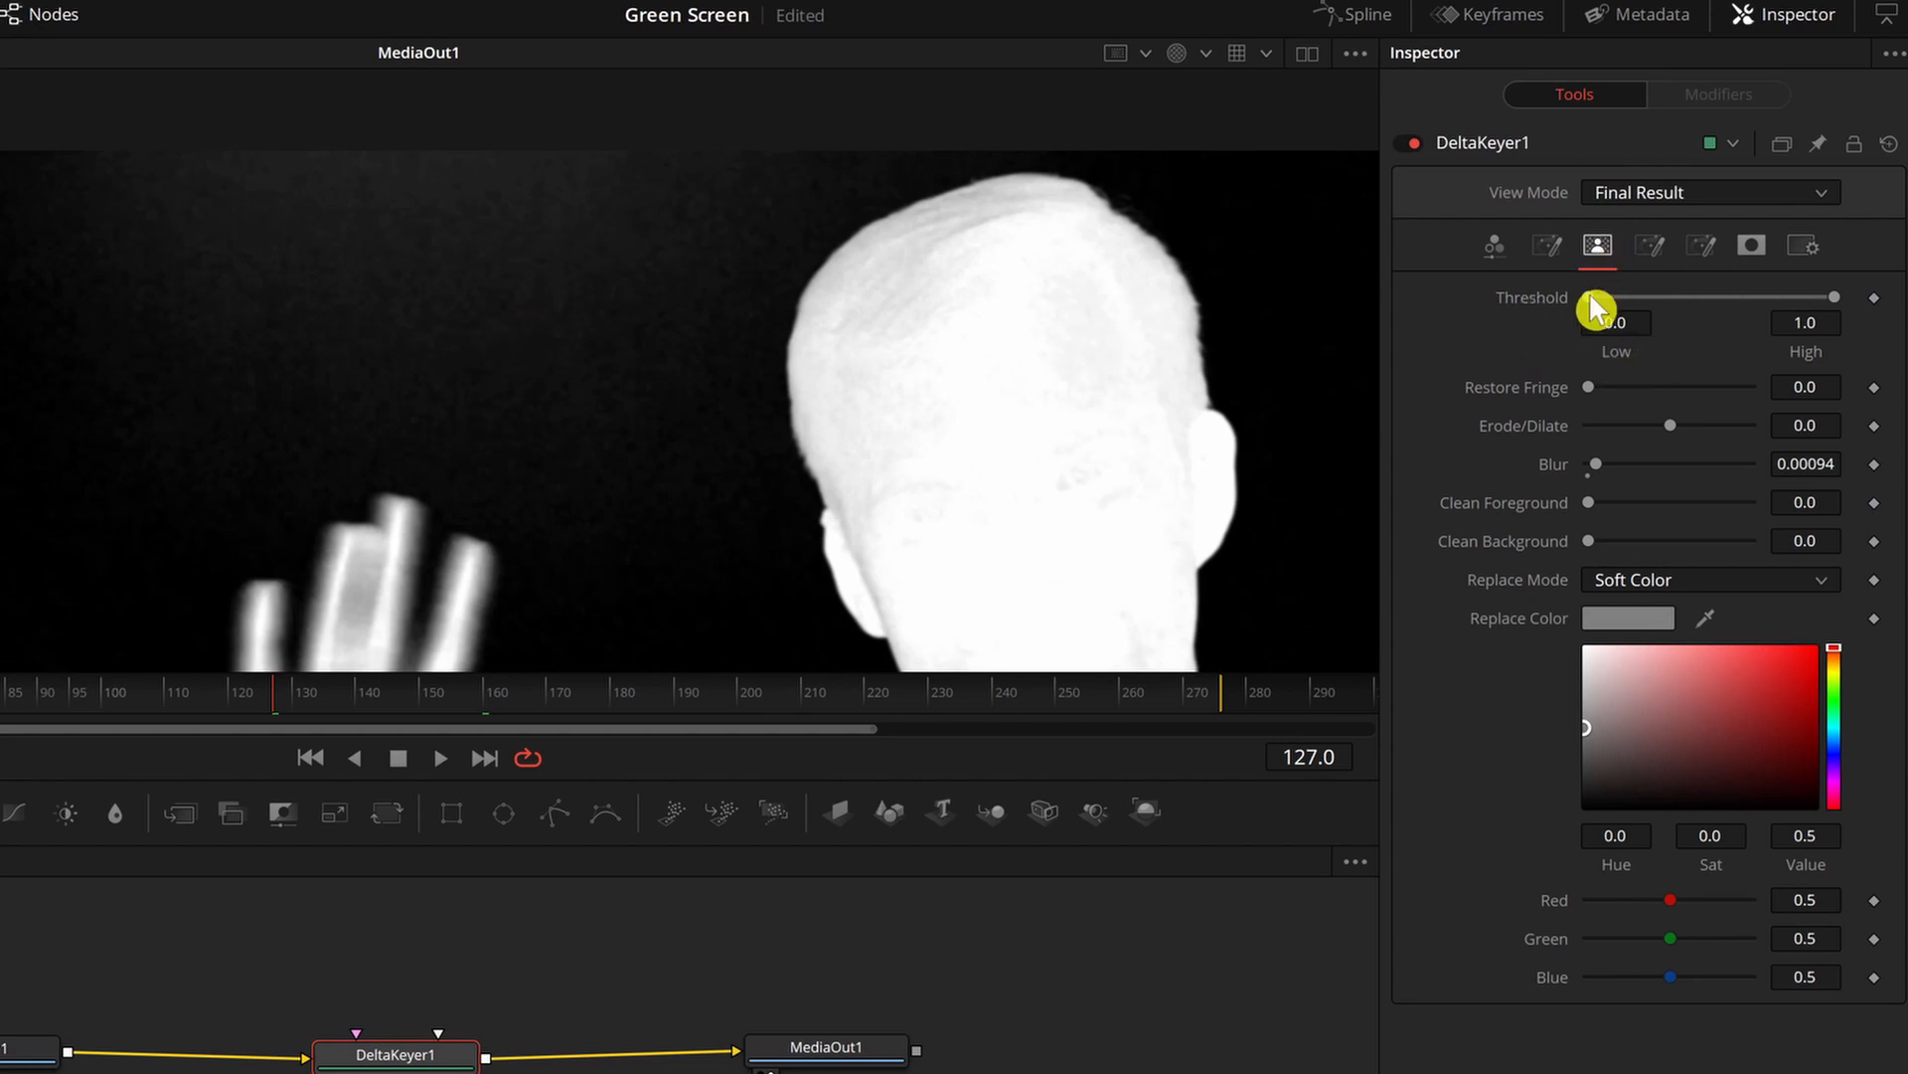
Raise the Delta Keyer's matte Threshold Low to 0.167 to clean up the background, checking the whole alpha
left_click_drag(1591, 295, 1592, 297)
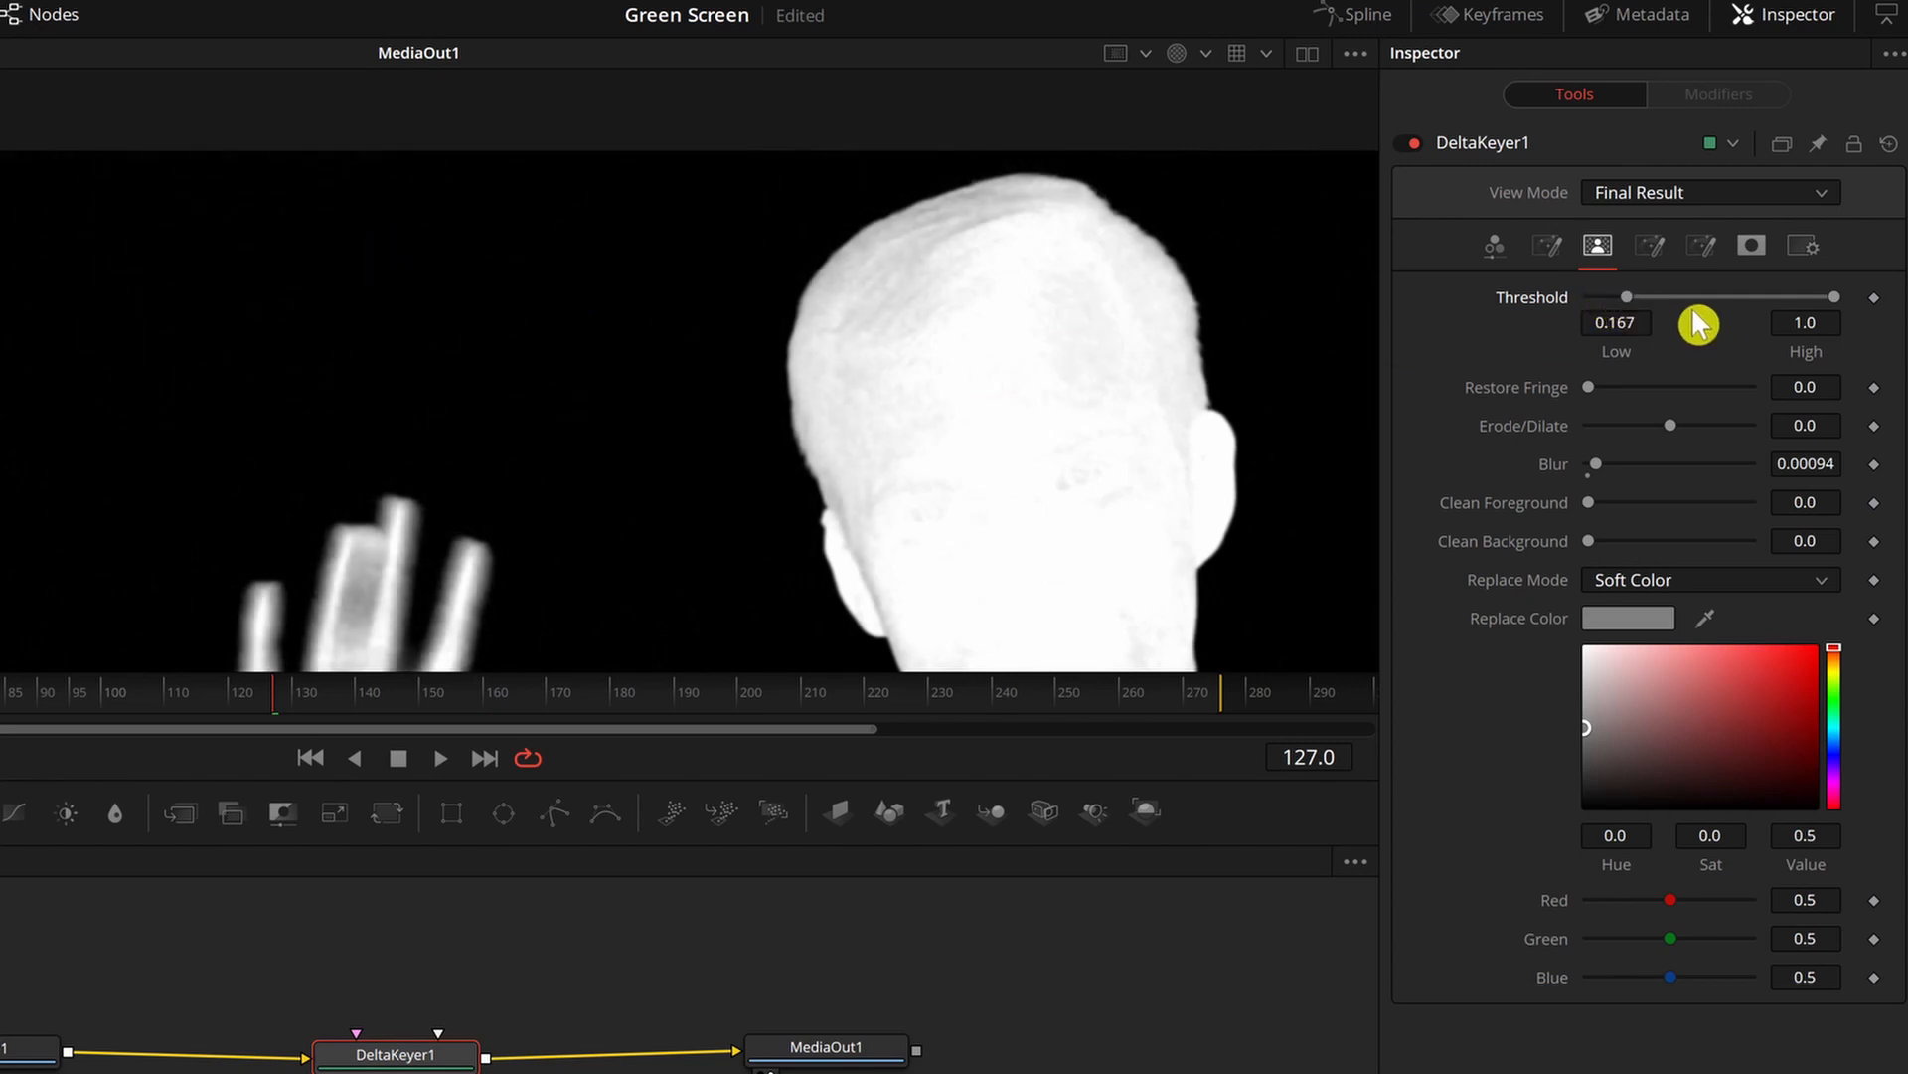
mouse_move(1630, 296)
left_mouse_down()
mouse_move(1577, 294)
mouse_move(1614, 306)
left_mouse_up()
scroll(546, 333, "down", 5)
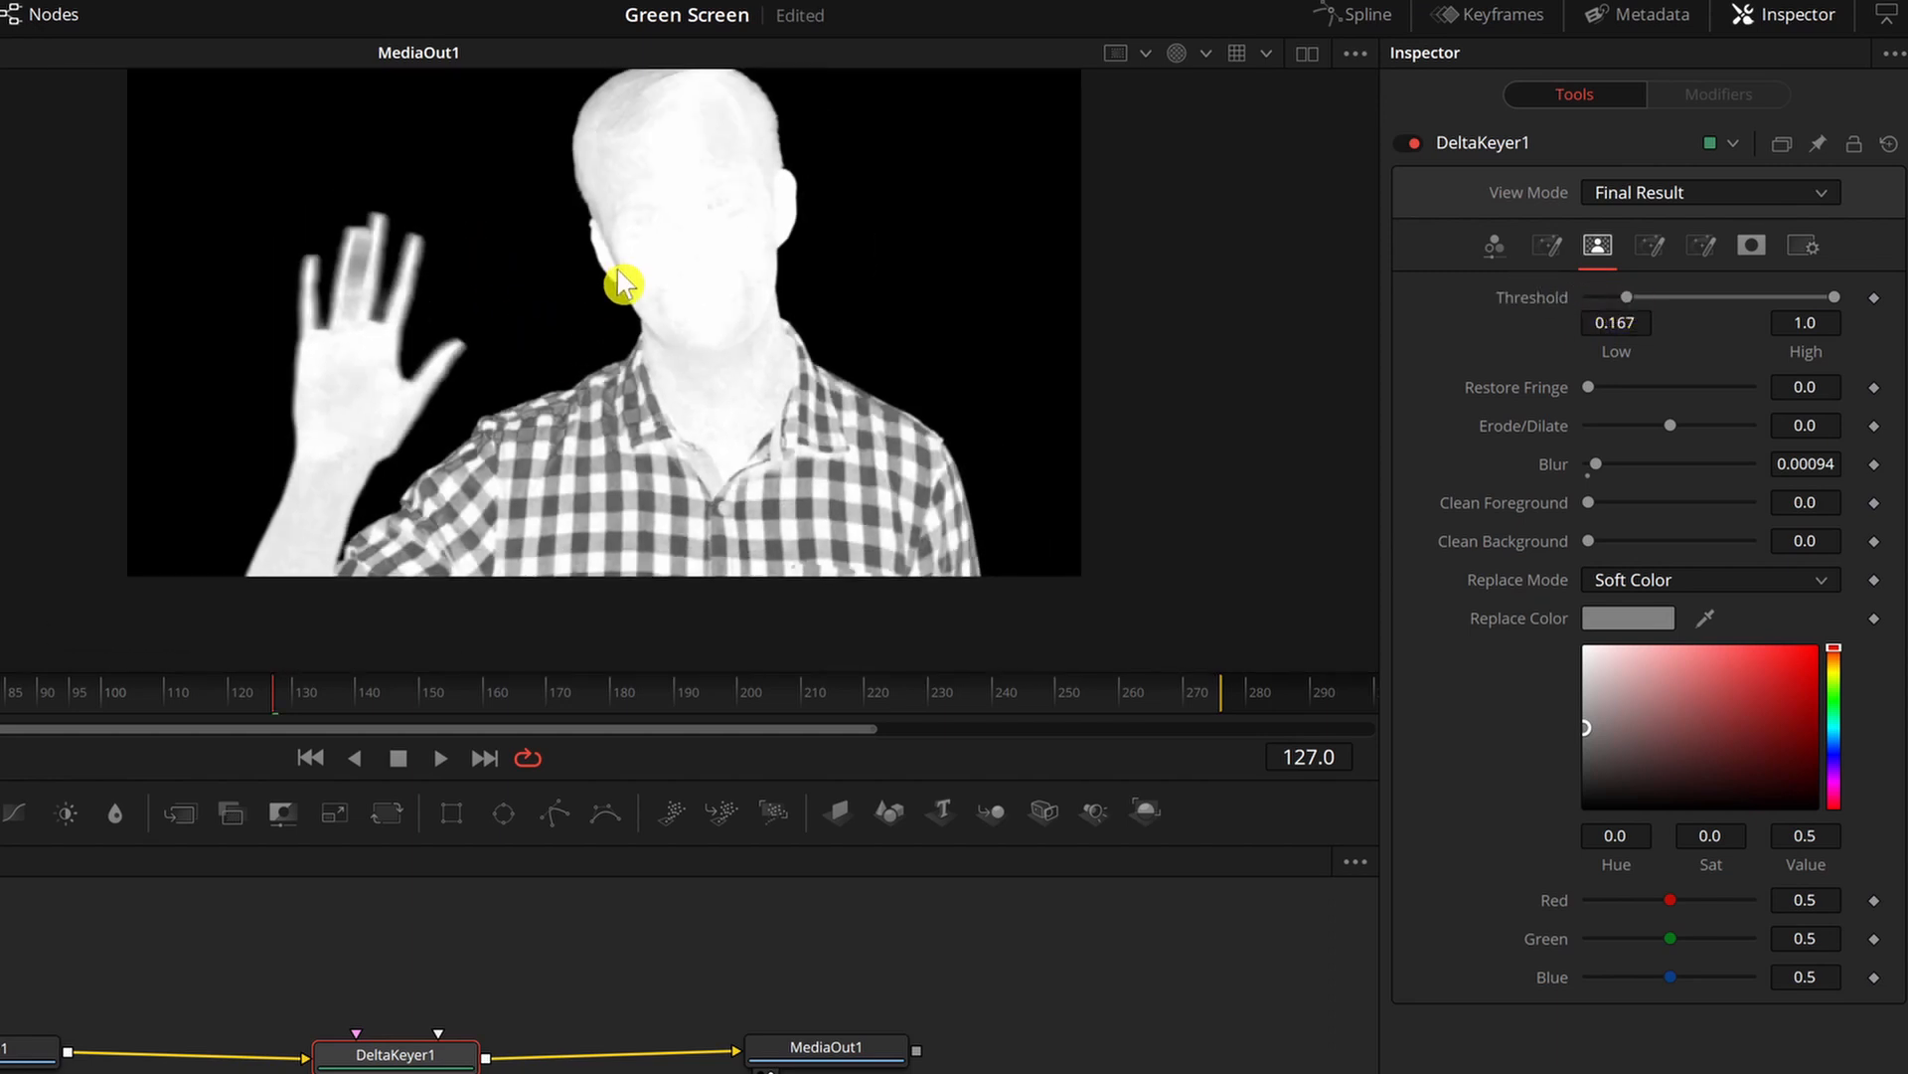
left_click_drag(618, 271, 579, 316)
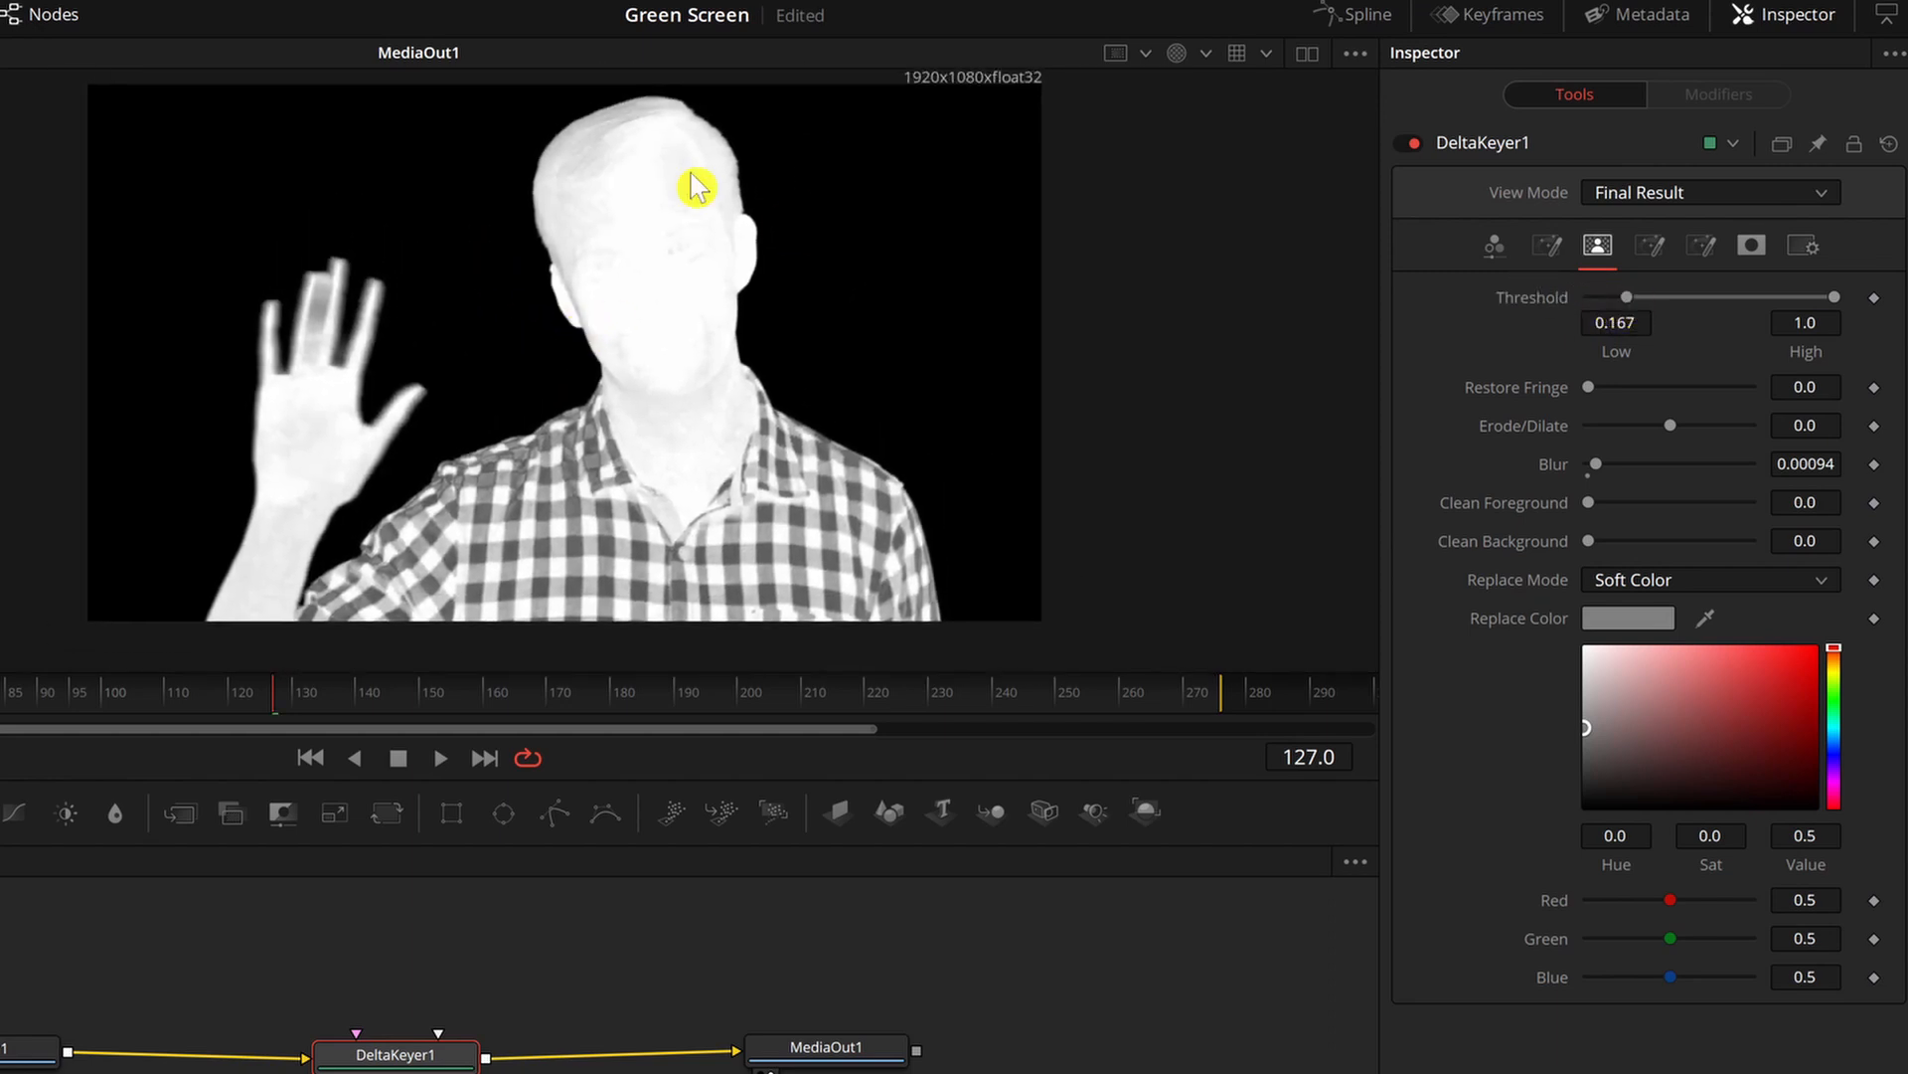
Display the color image again, inspect the shirt's transparency and lower the matte Threshold High to 0.522 to make it opaque
left_click(1177, 55)
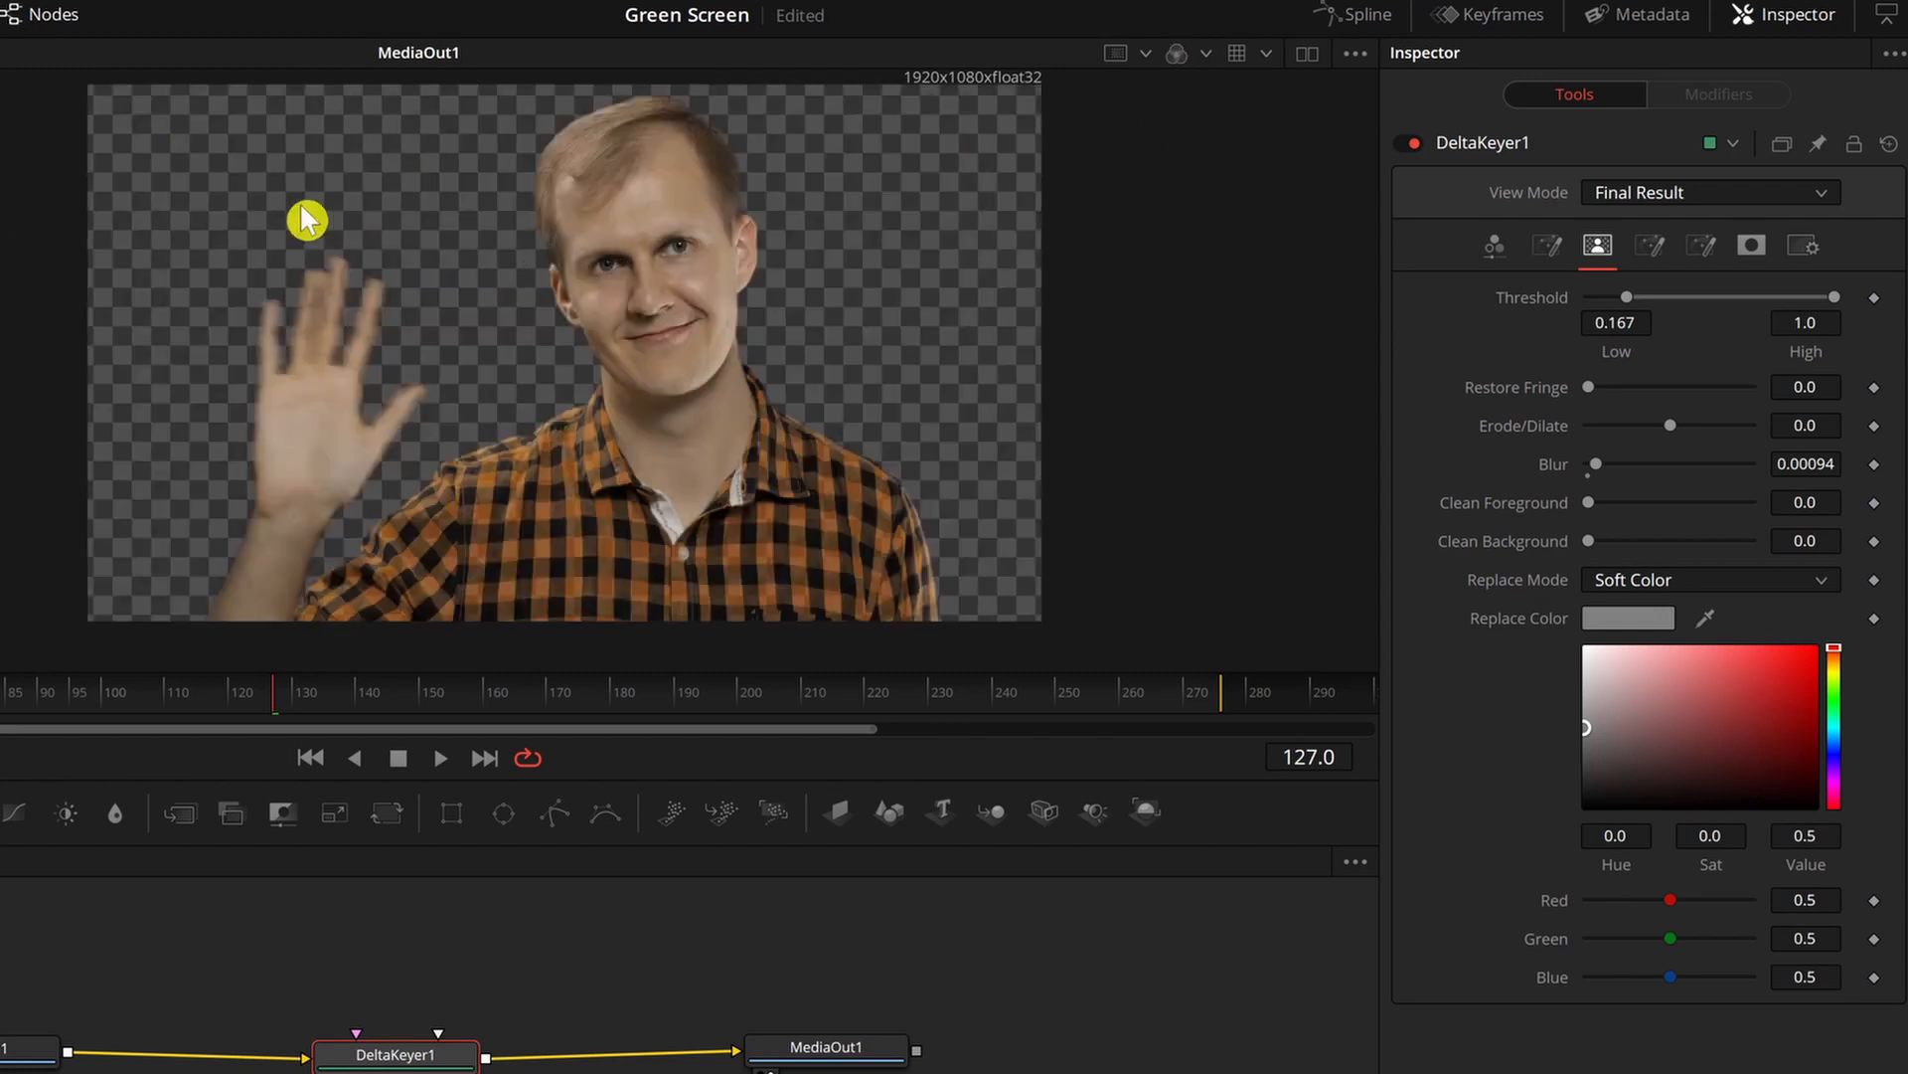
scroll(601, 572, "up", 2)
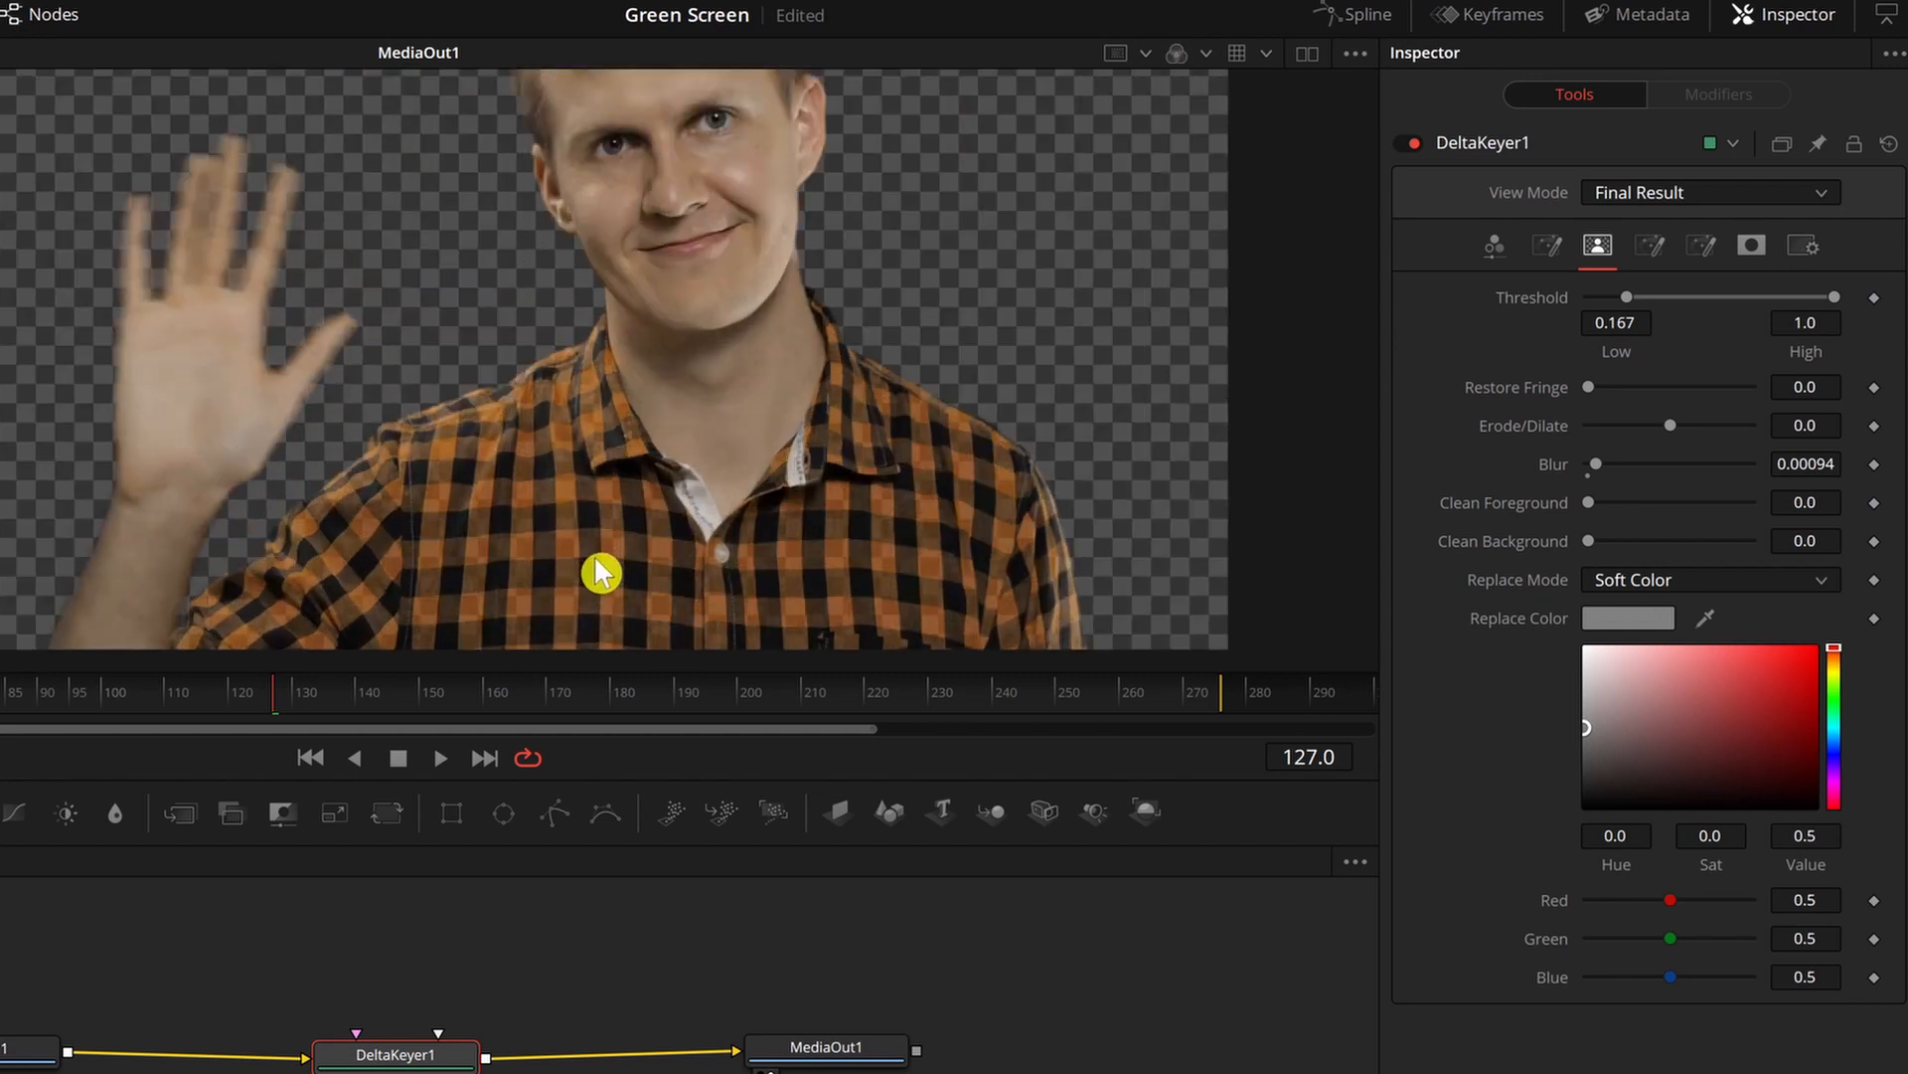
scroll(602, 572, "up", 5)
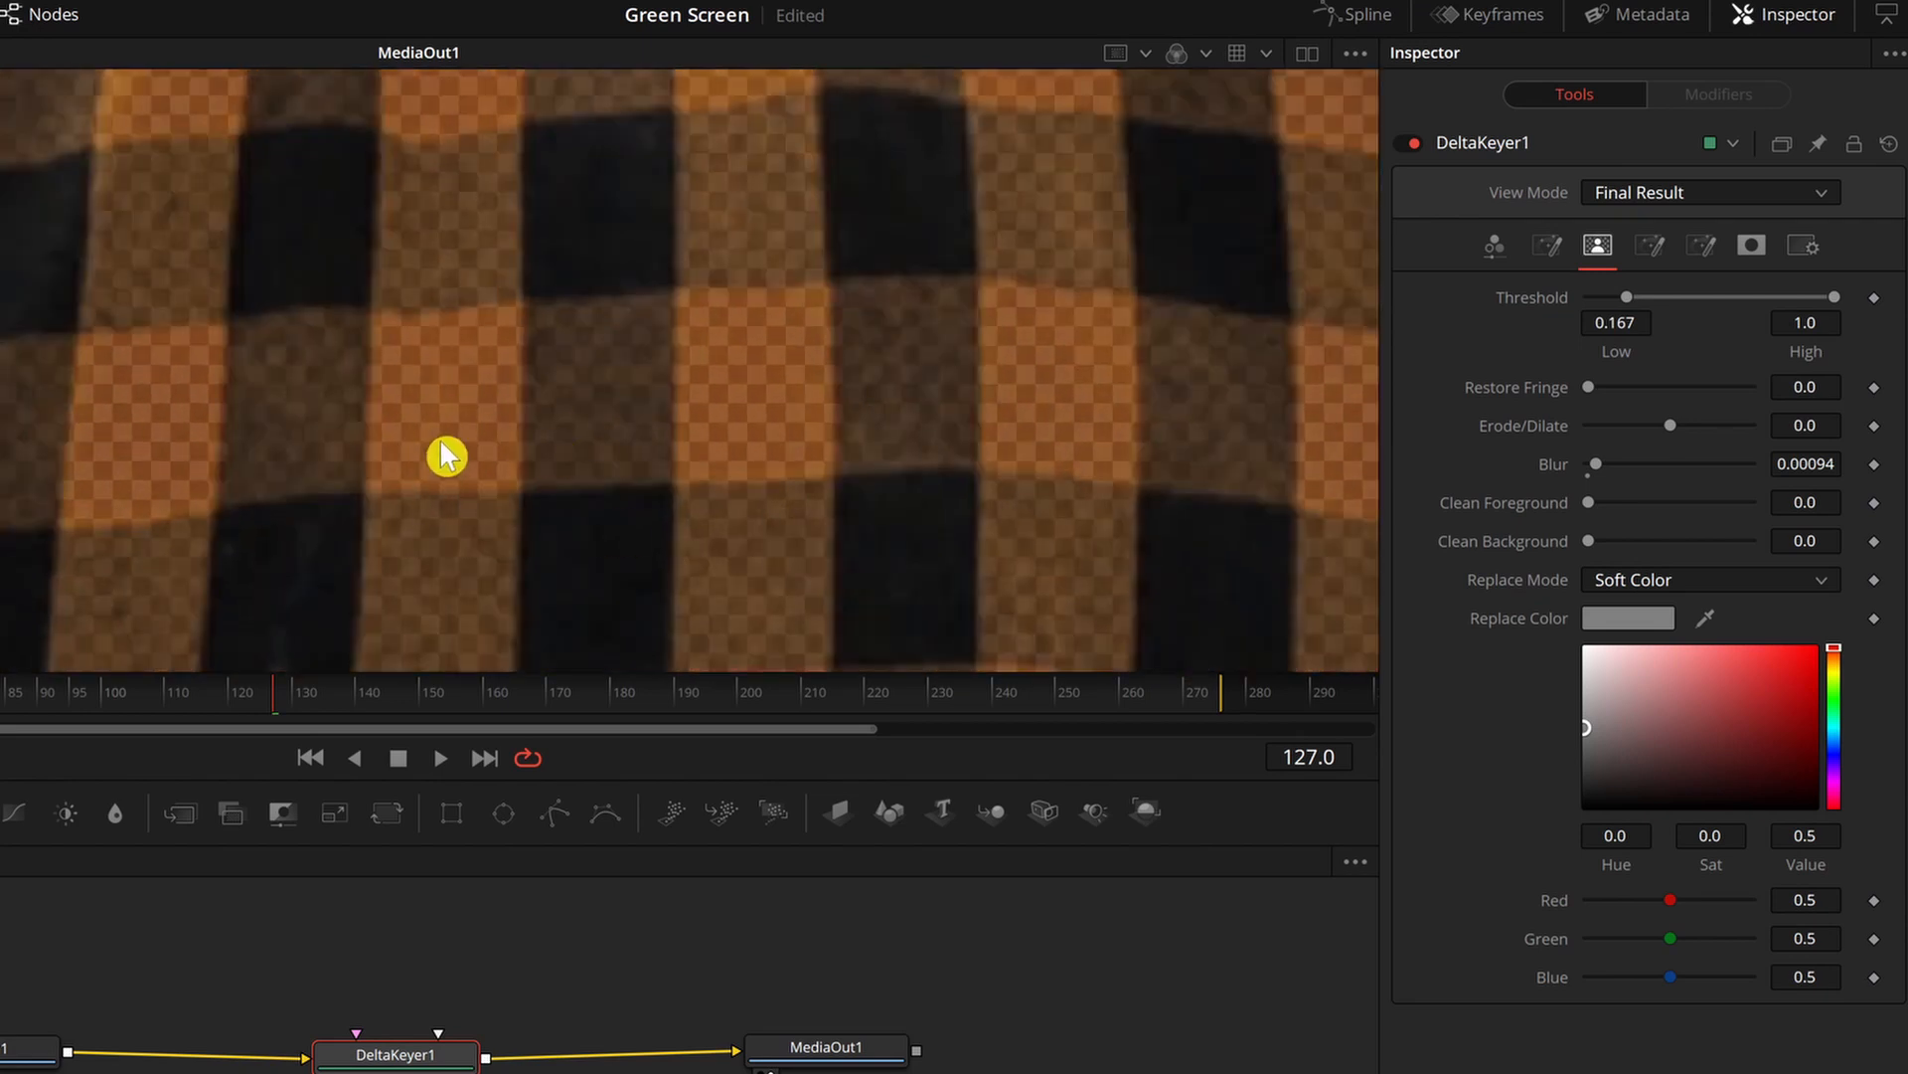
scroll(458, 437, "down", 3)
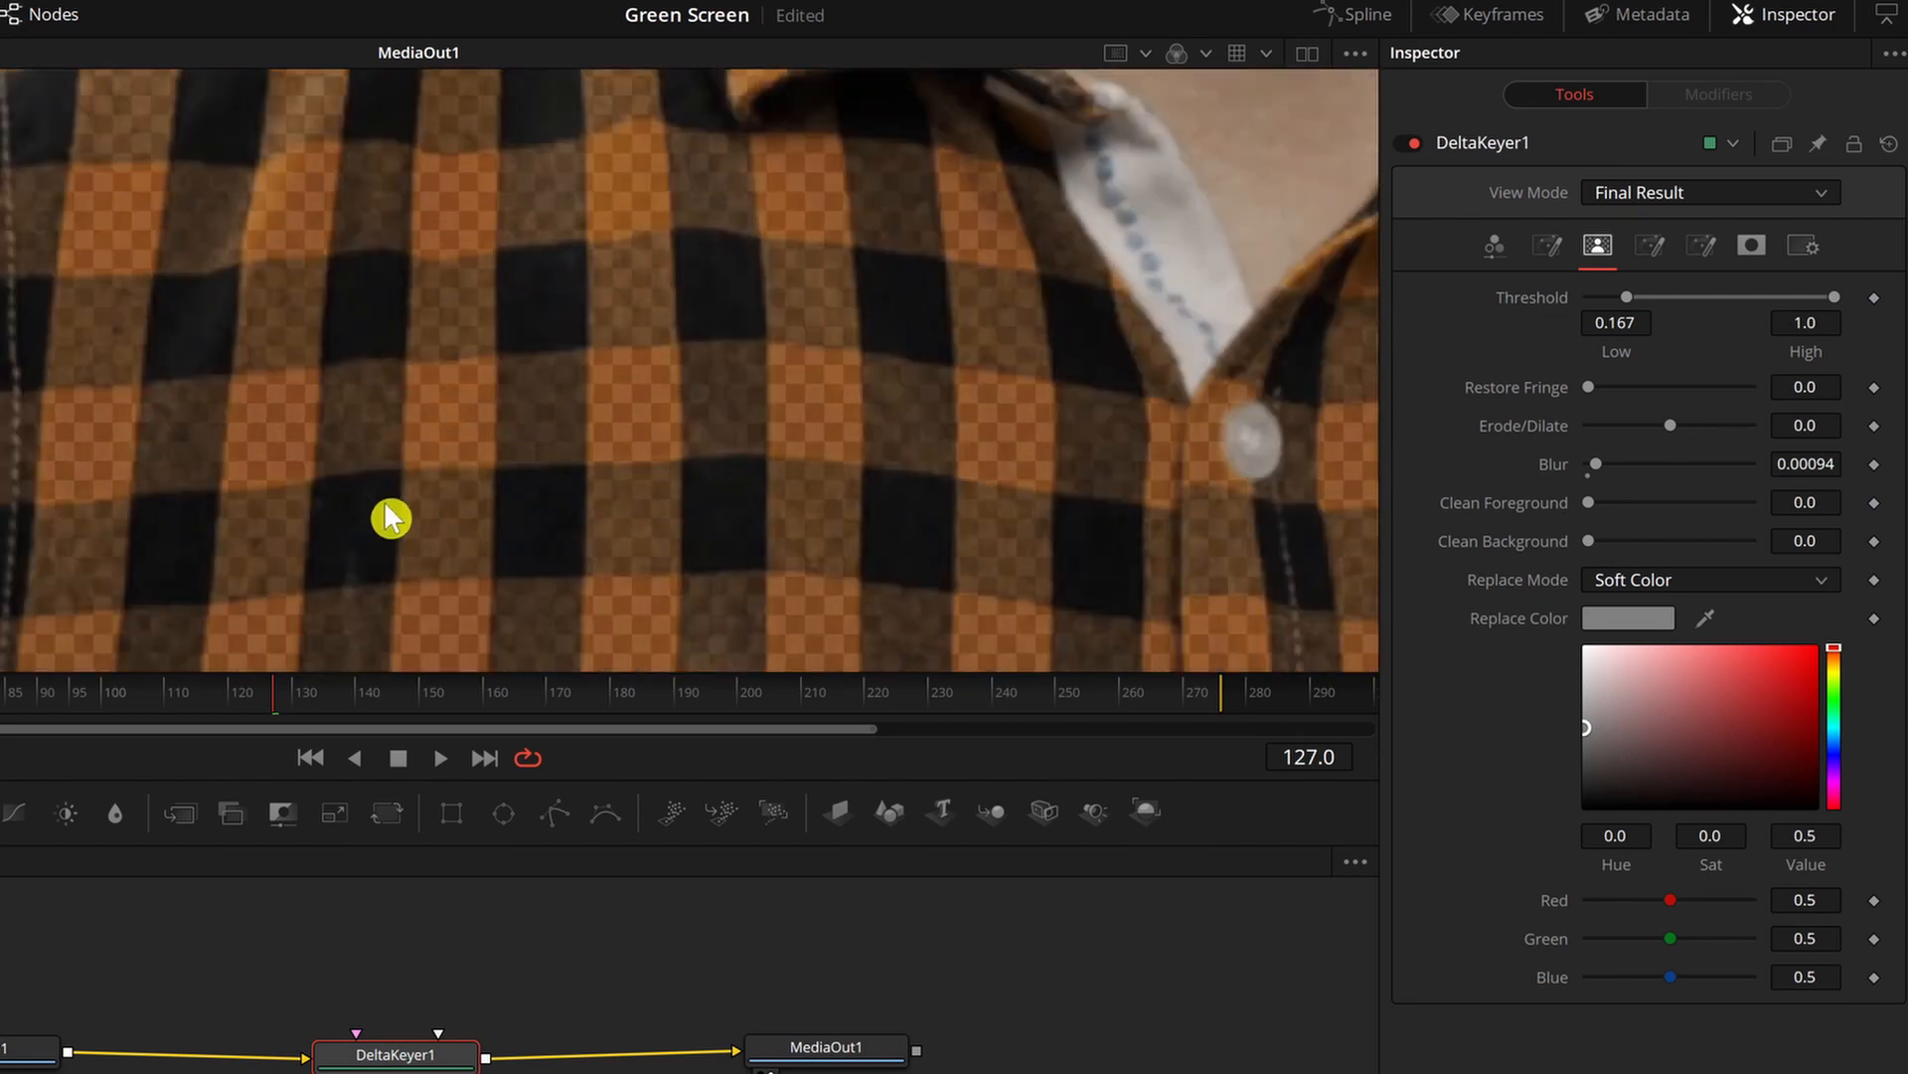
scroll(488, 408, "up", 2)
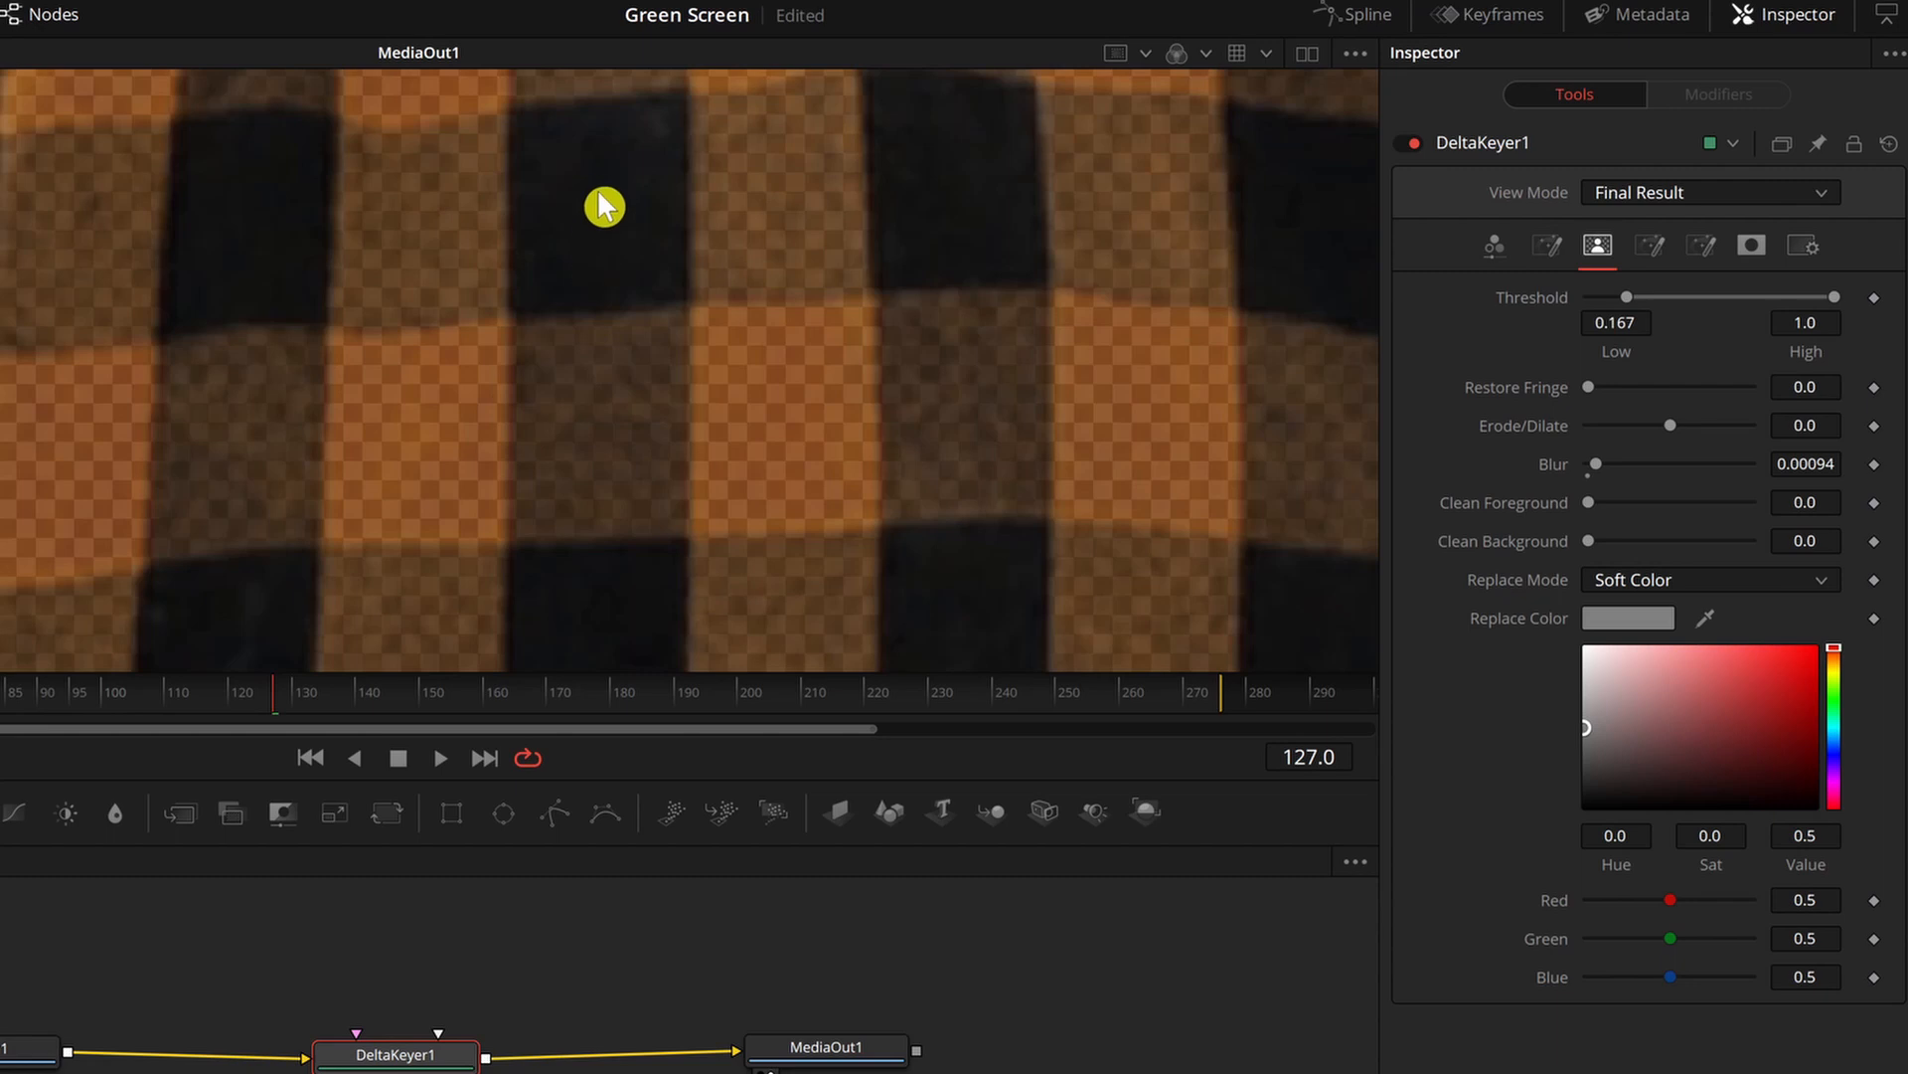
scroll(462, 437, "down", 2)
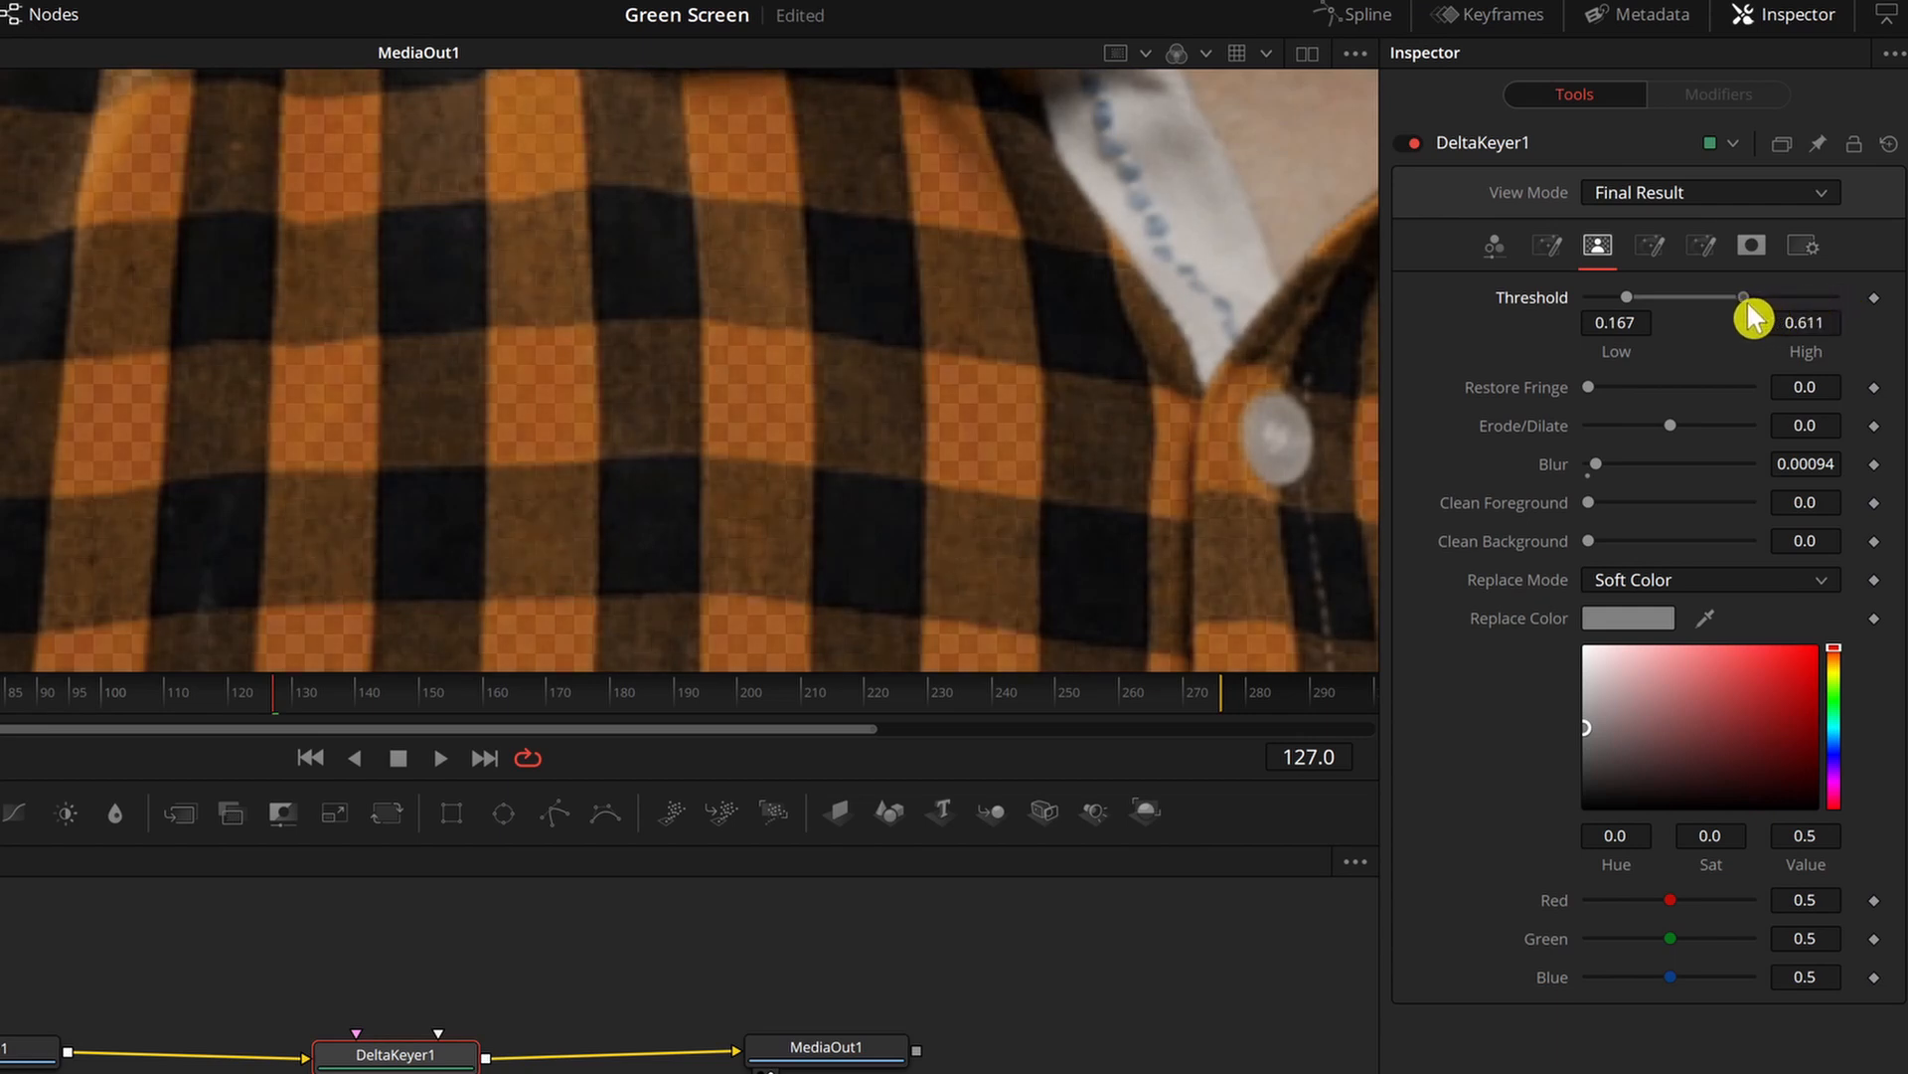
left_click_drag(1724, 318, 1722, 319)
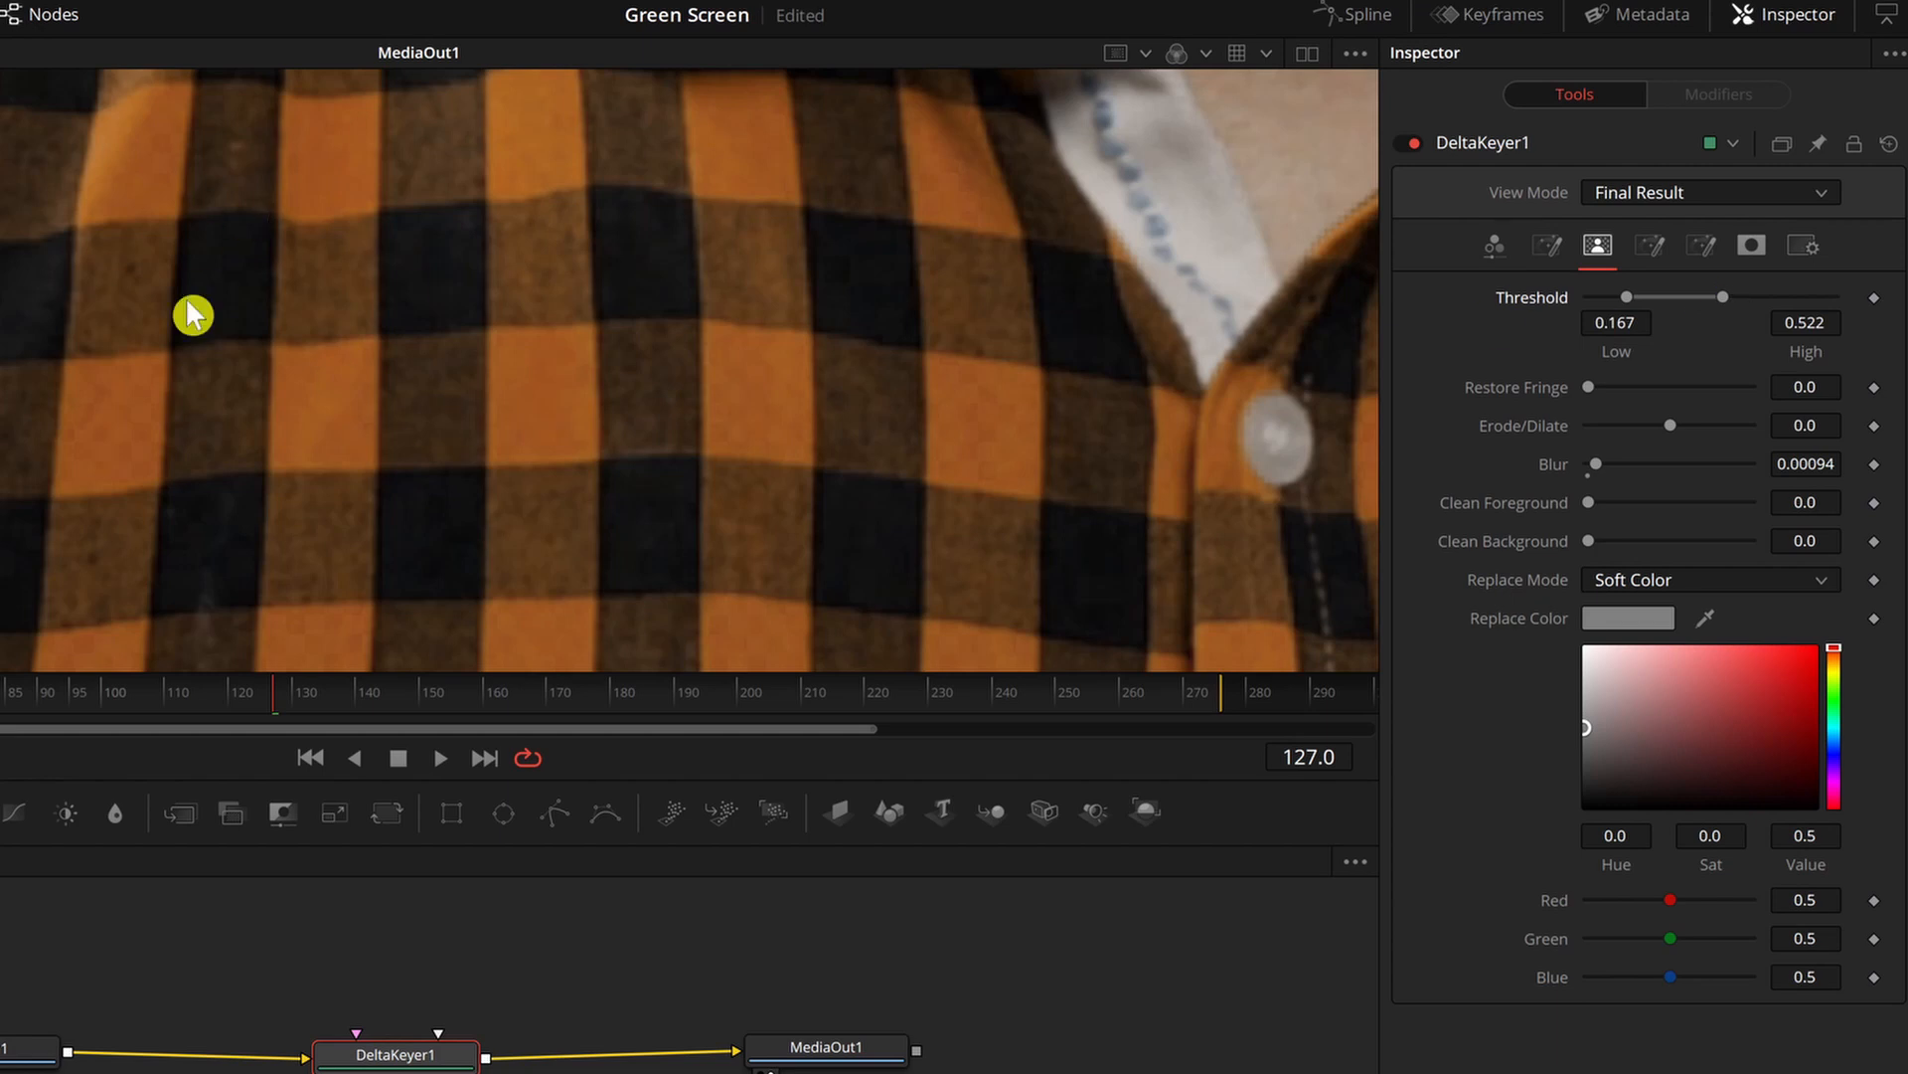
scroll(328, 431, "down", 3)
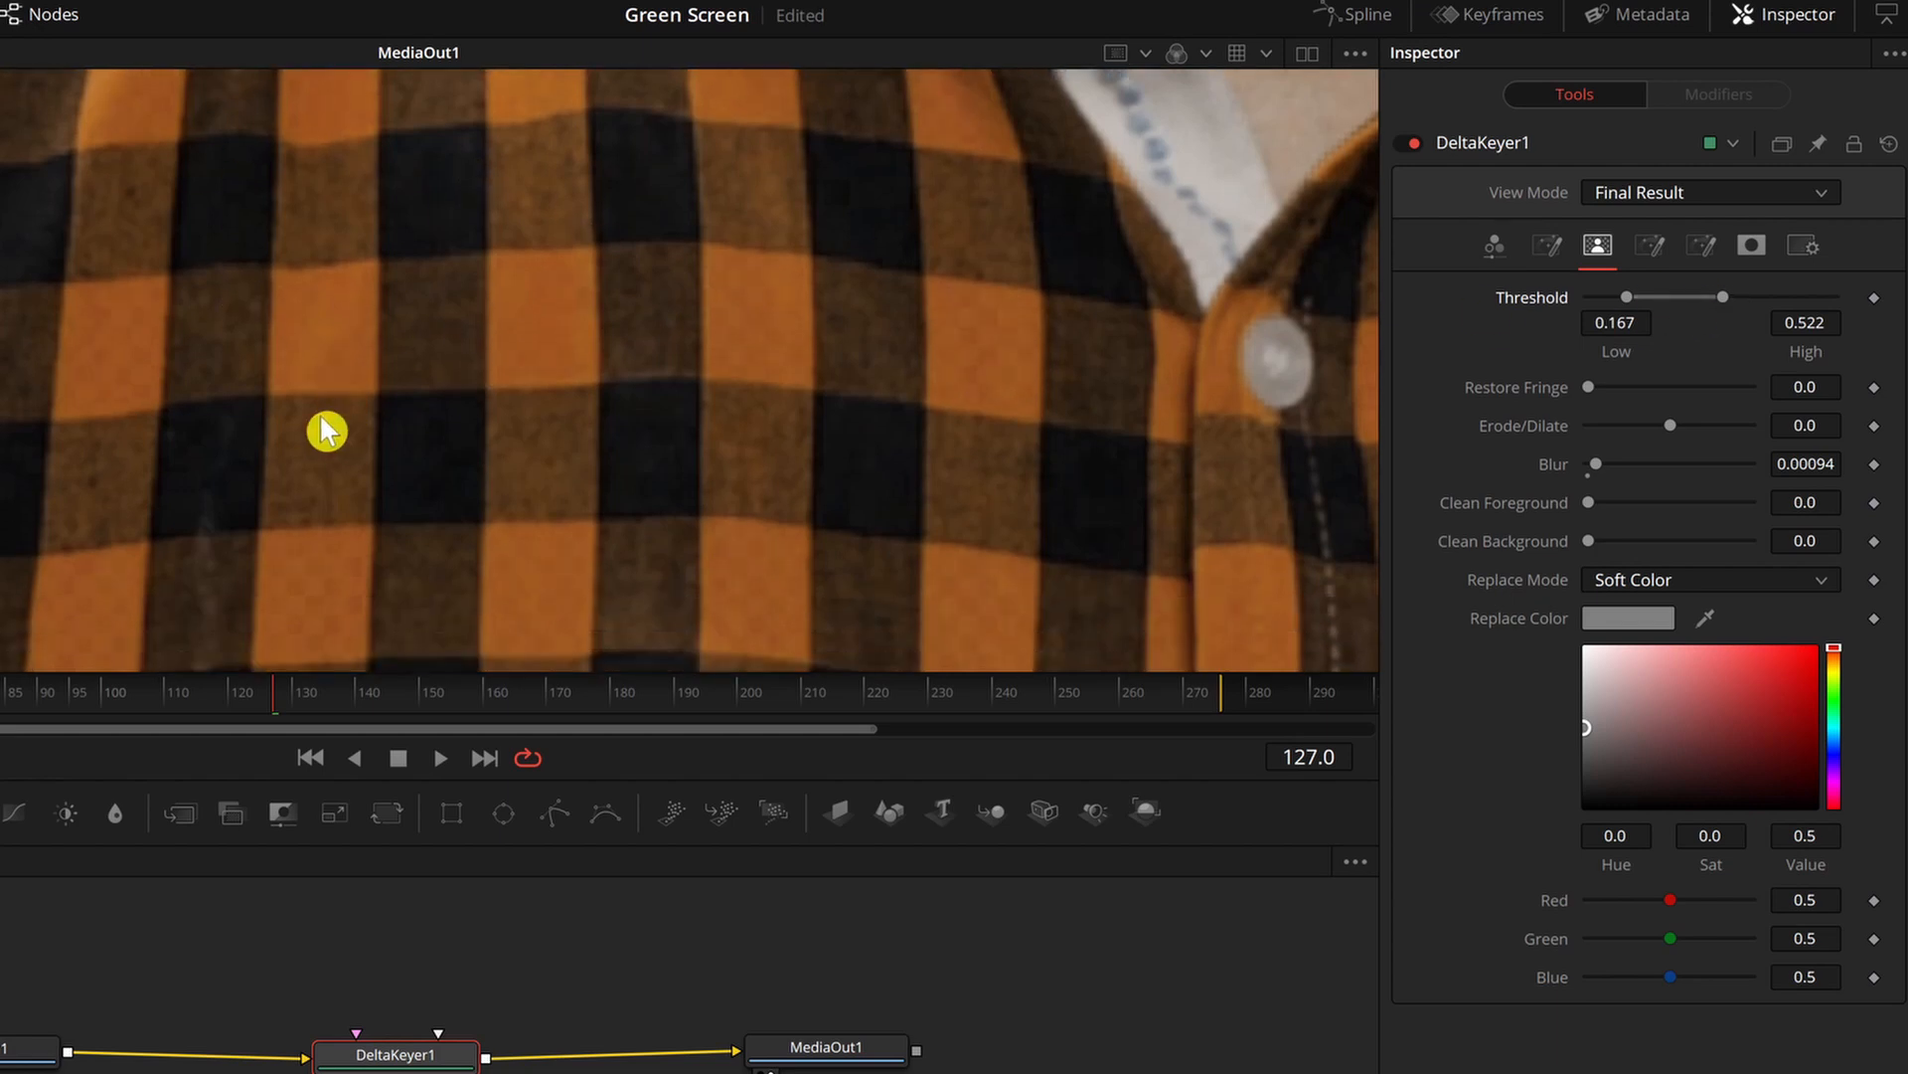
Set the matte Blur to 0.00315 while viewing the sleeve and arm edges, then review the full keyed image
left_click_drag(268, 349, 433, 310)
scroll(433, 310, "up", 3)
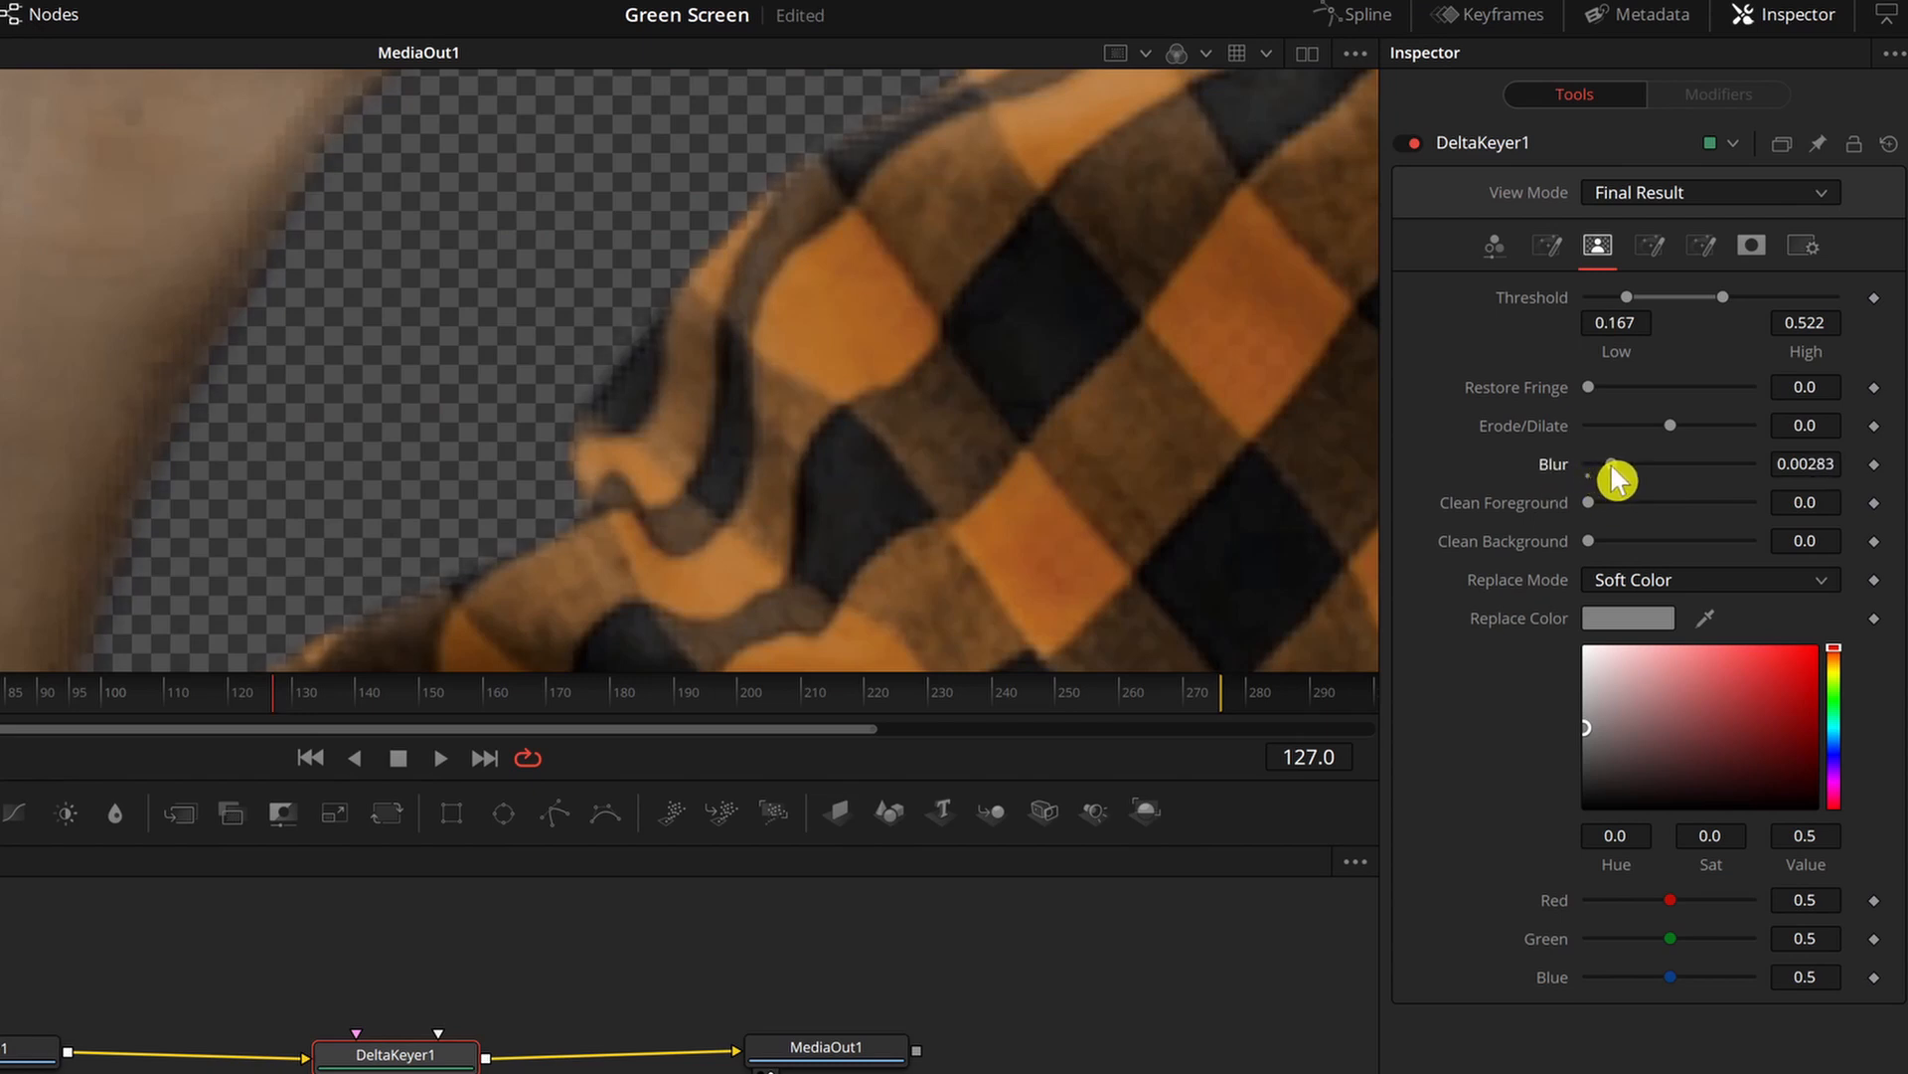
scroll(570, 351, "down", 3)
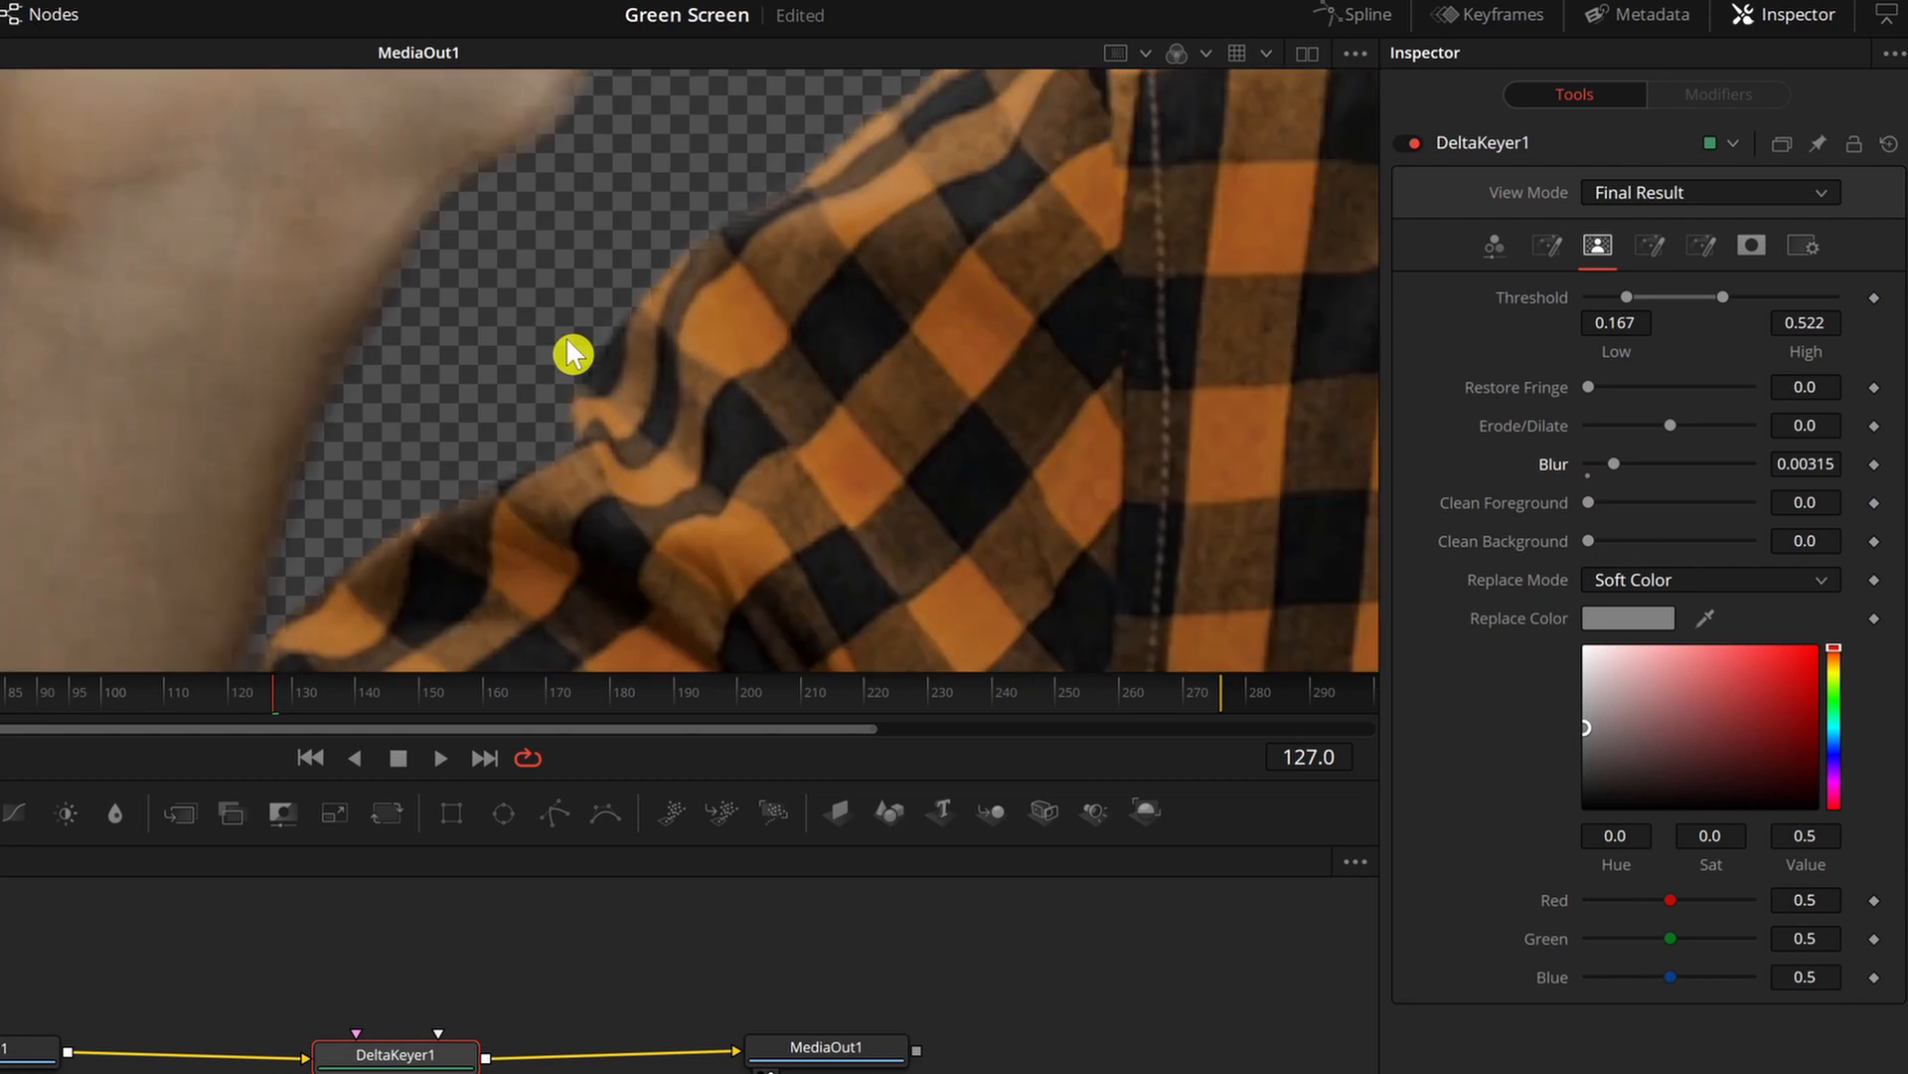
scroll(484, 358, "down", 4)
left_click_drag(970, 328, 787, 459)
scroll(496, 354, "down", 1)
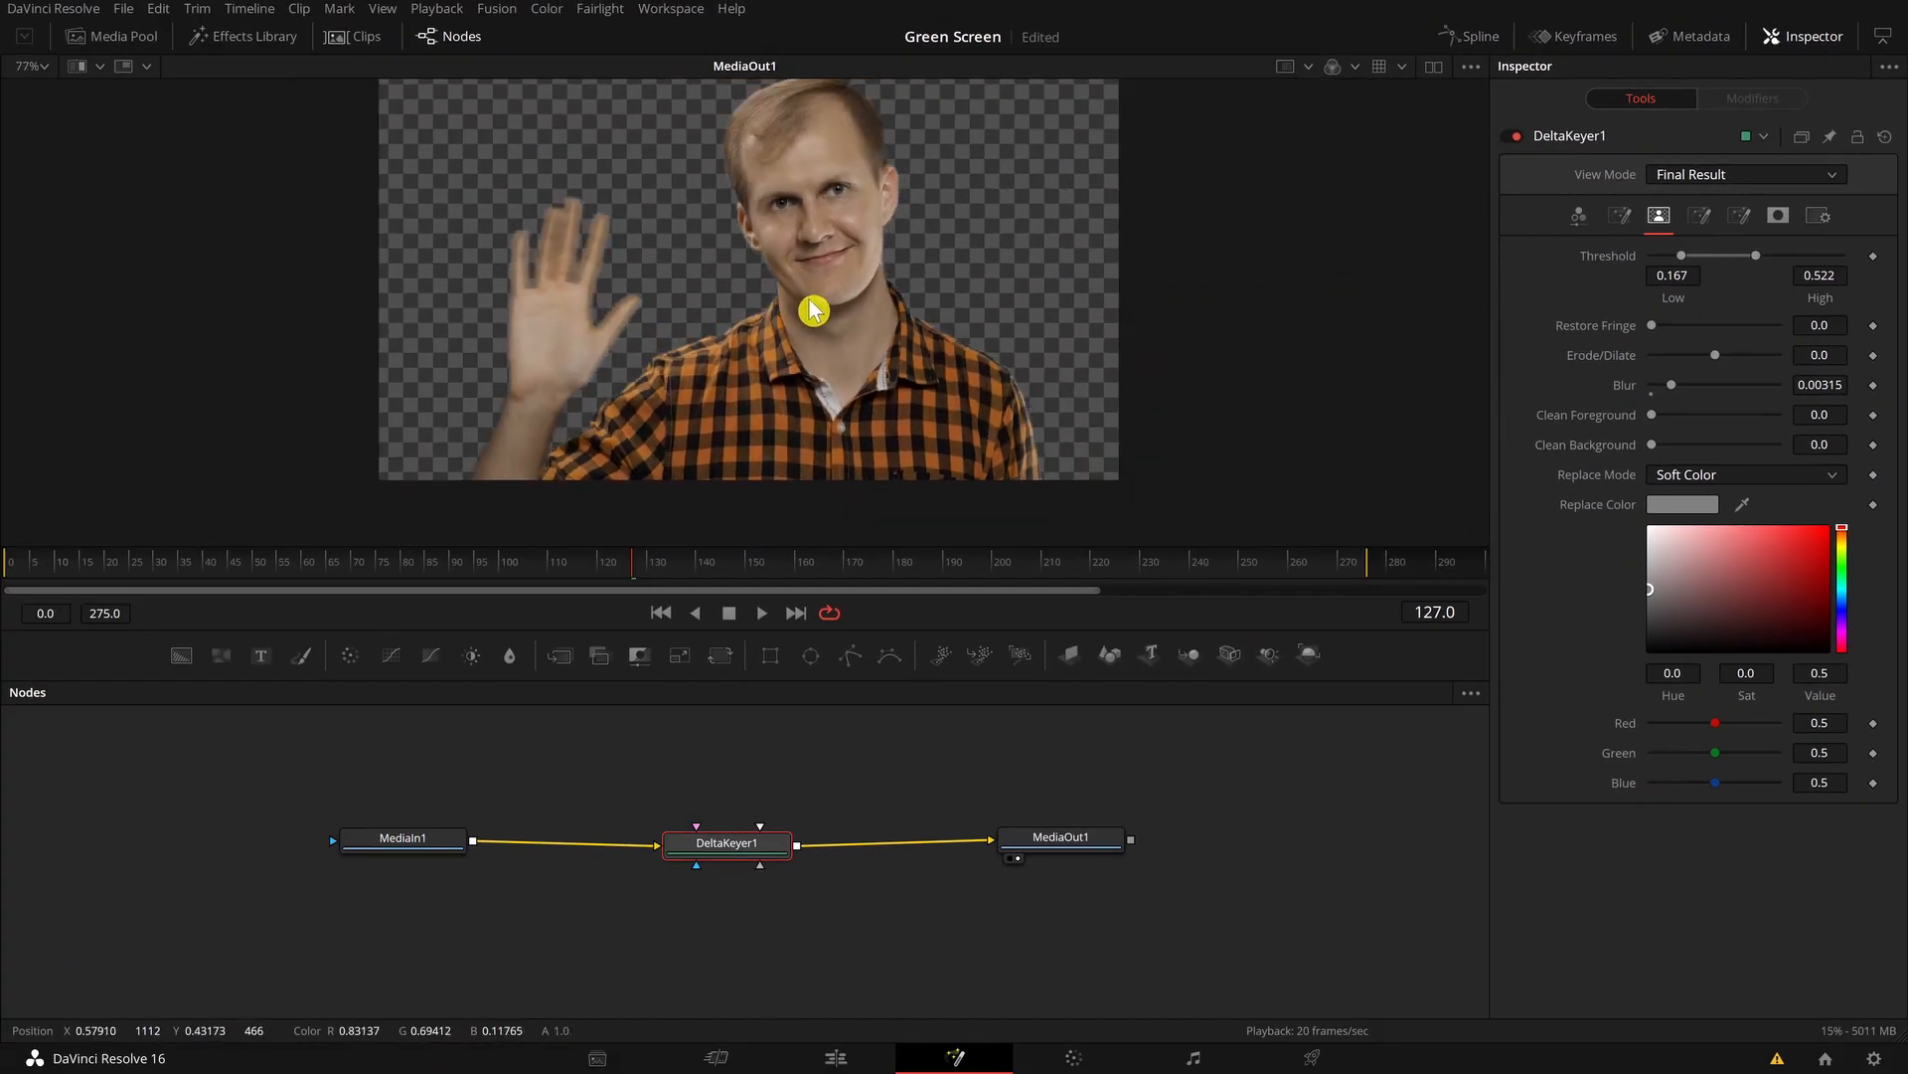
left_click_drag(496, 354, 452, 344)
Return to the Edit page timeline, move the playhead to 00:00:03:00 and set the keyed clip's Zoom to 0.630
left_click(836, 1059)
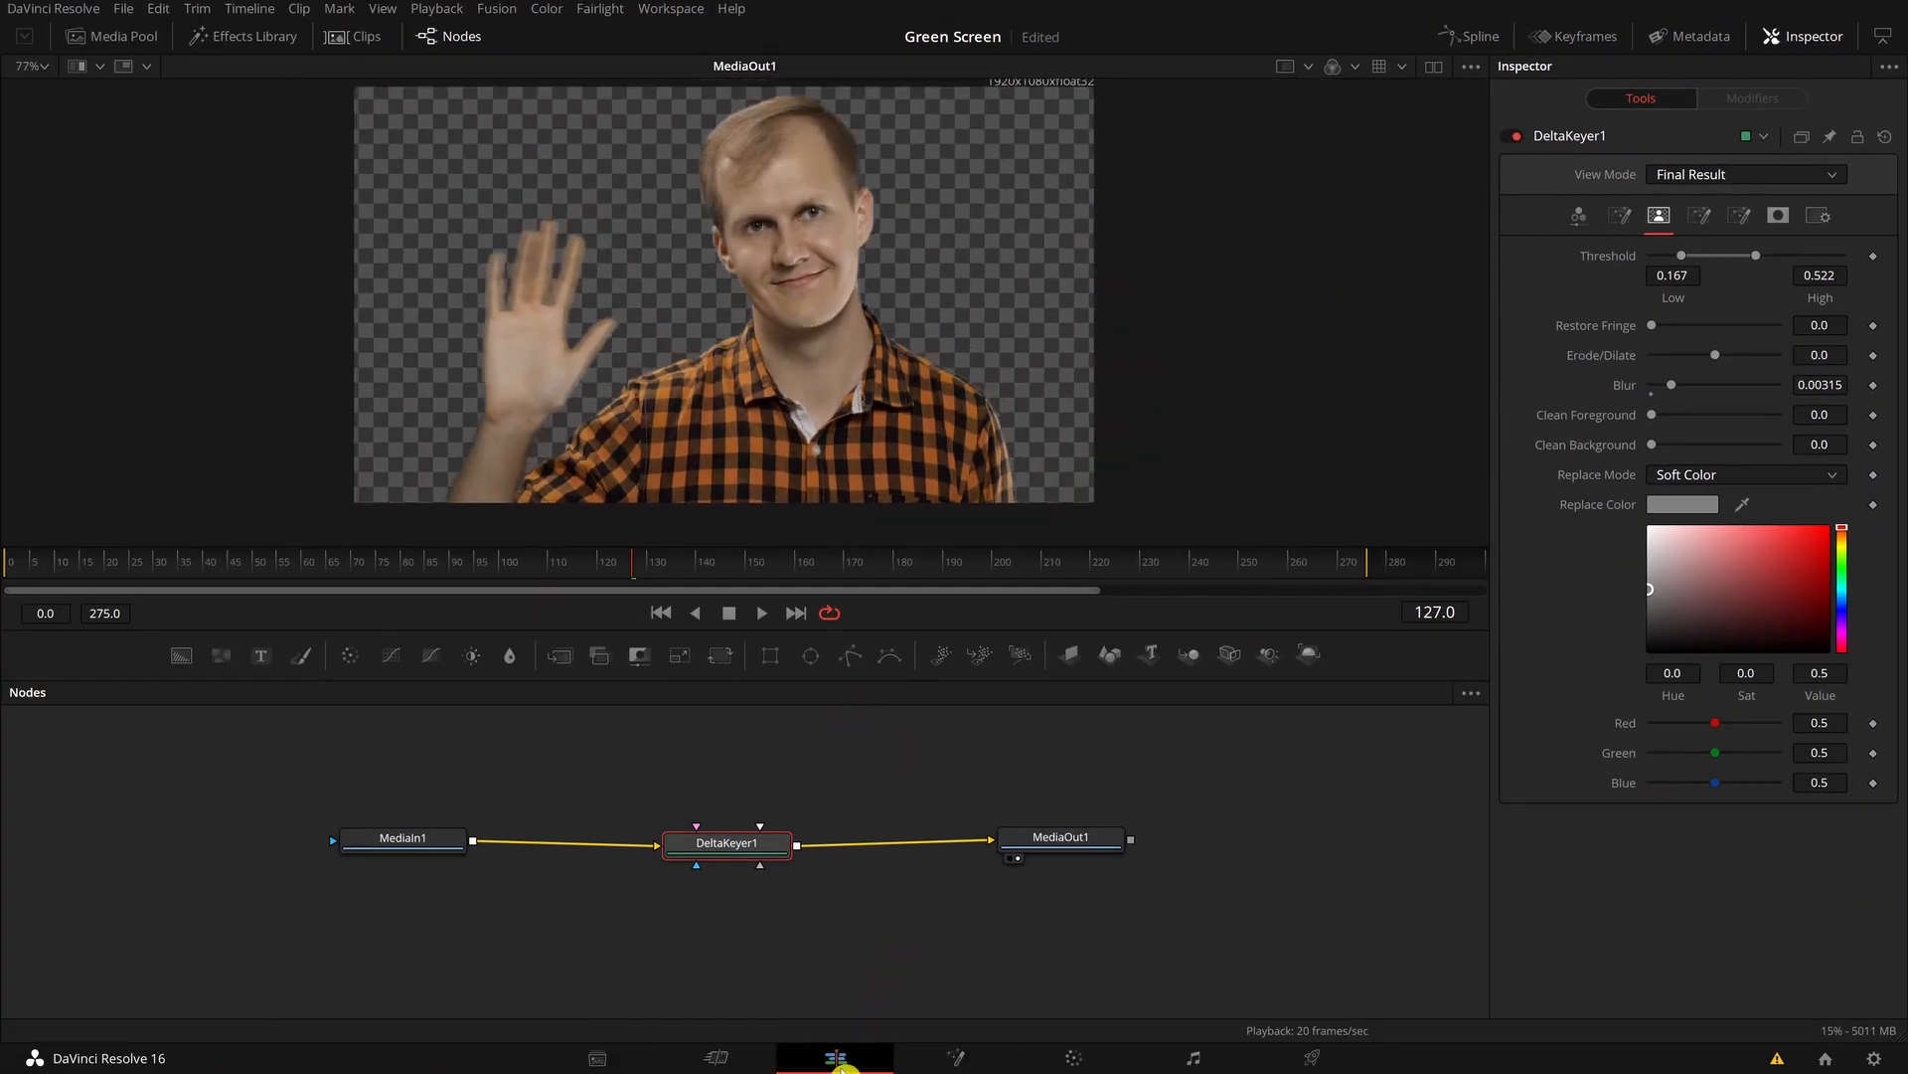
left_click(313, 731)
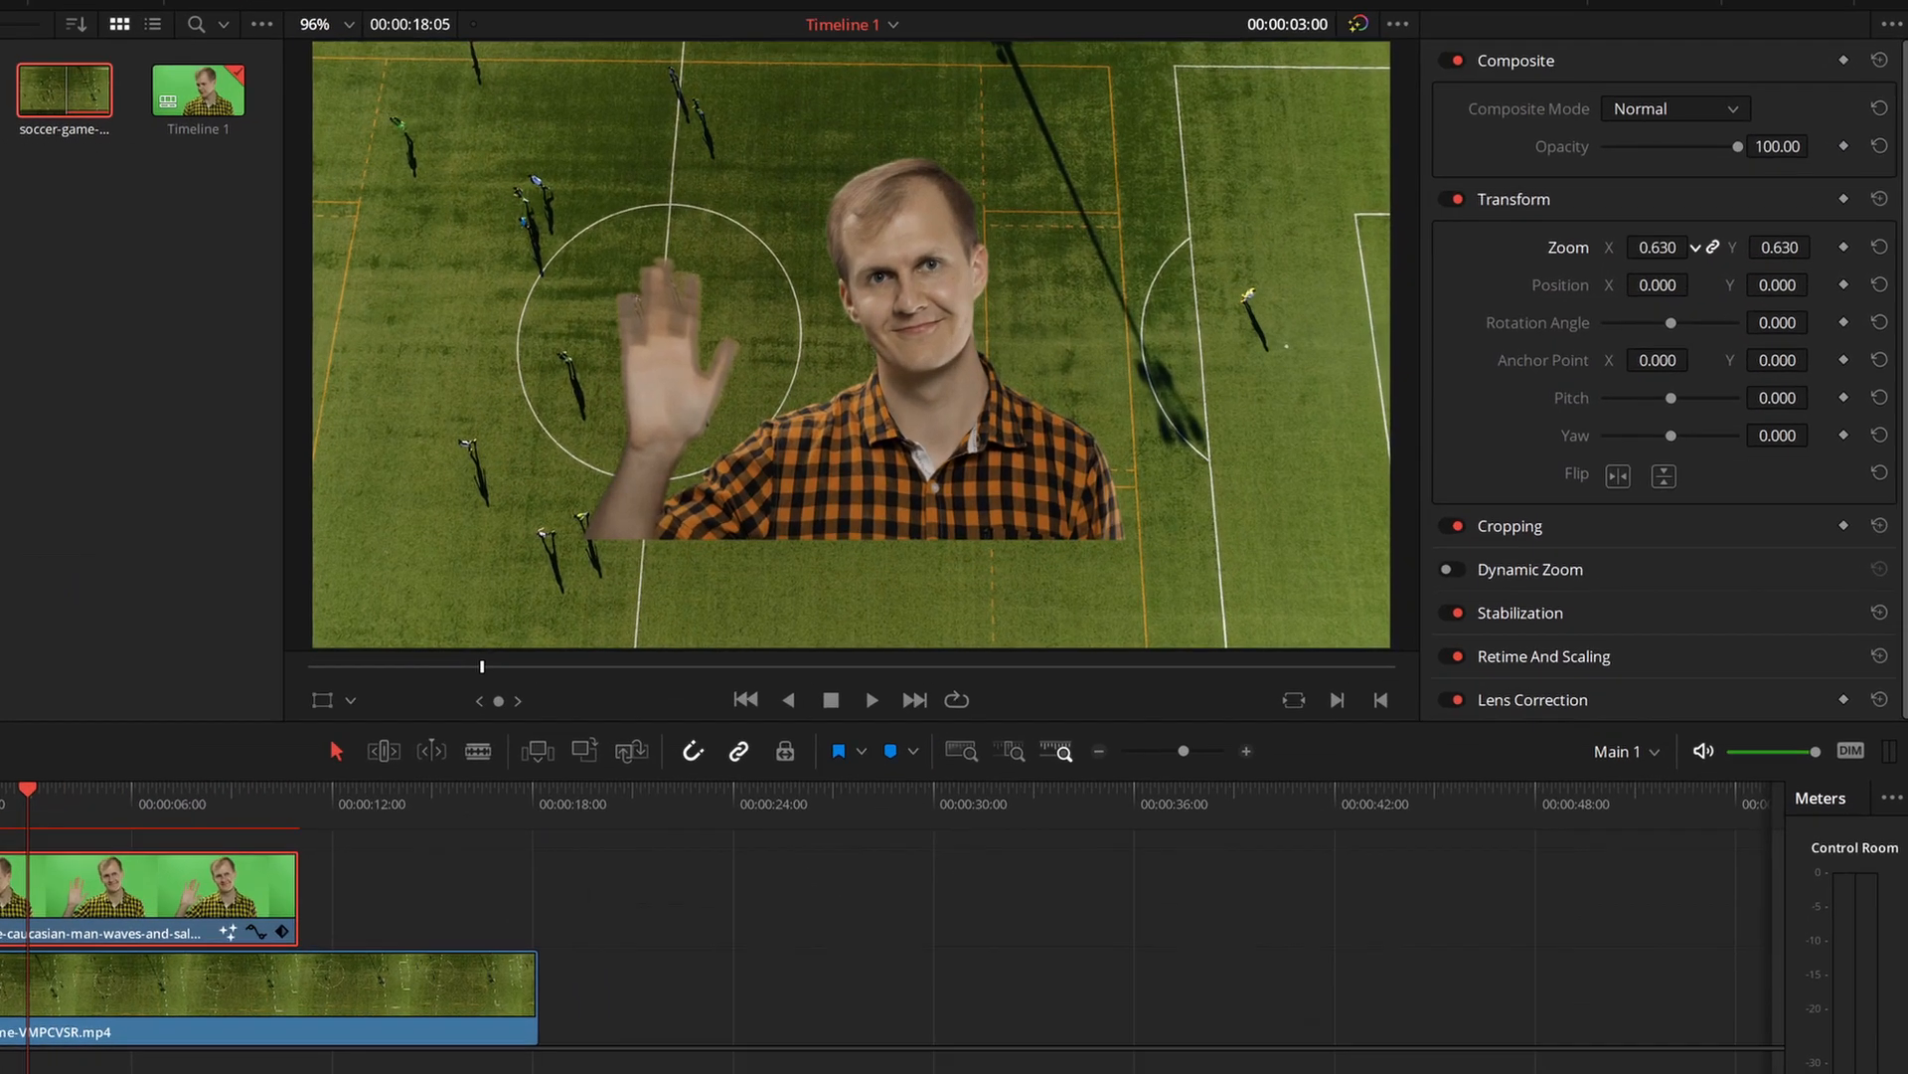
mouse_move(1689, 257)
left_mouse_down()
mouse_move(1722, 254)
mouse_move(1687, 244)
left_mouse_up()
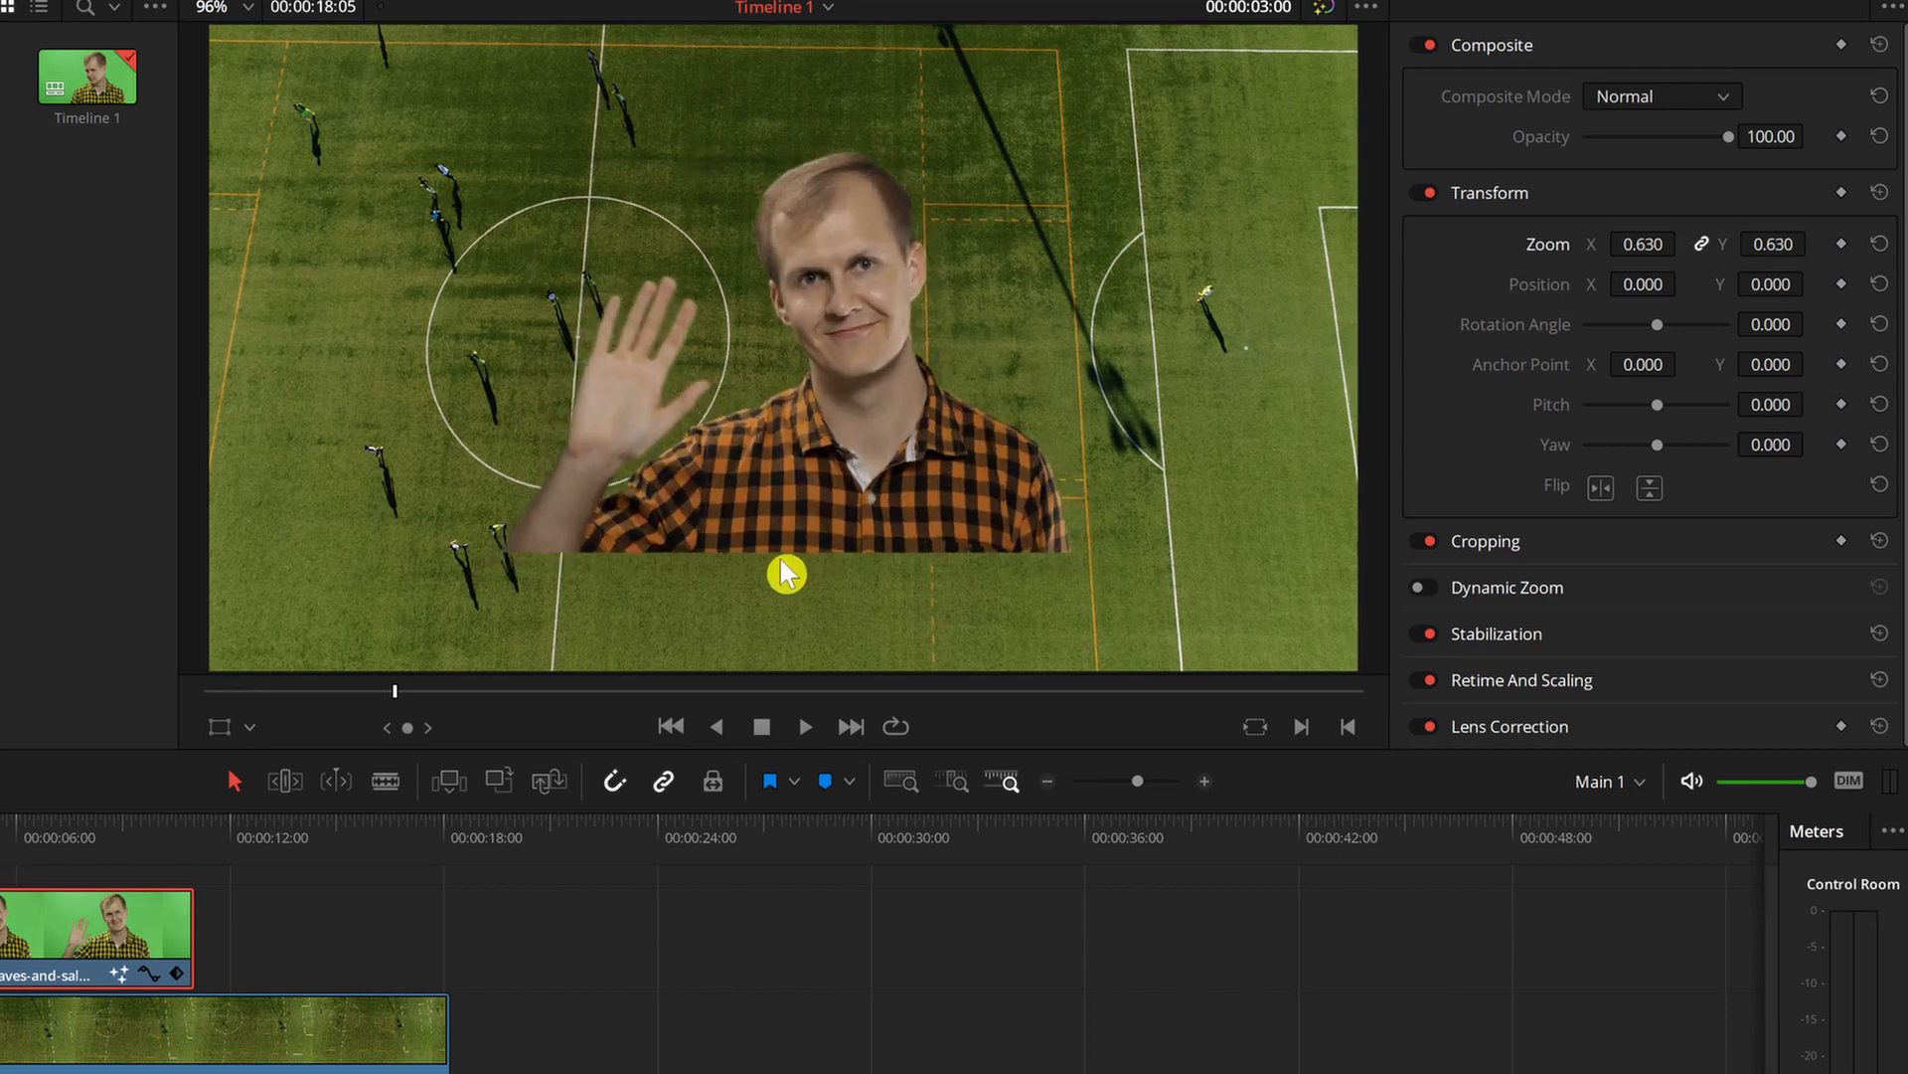
Check the man's face, hand and shirt up close over the field, shifting the clip's Position and setting its Zoom to 1.000
scroll(711, 553, "up", 3)
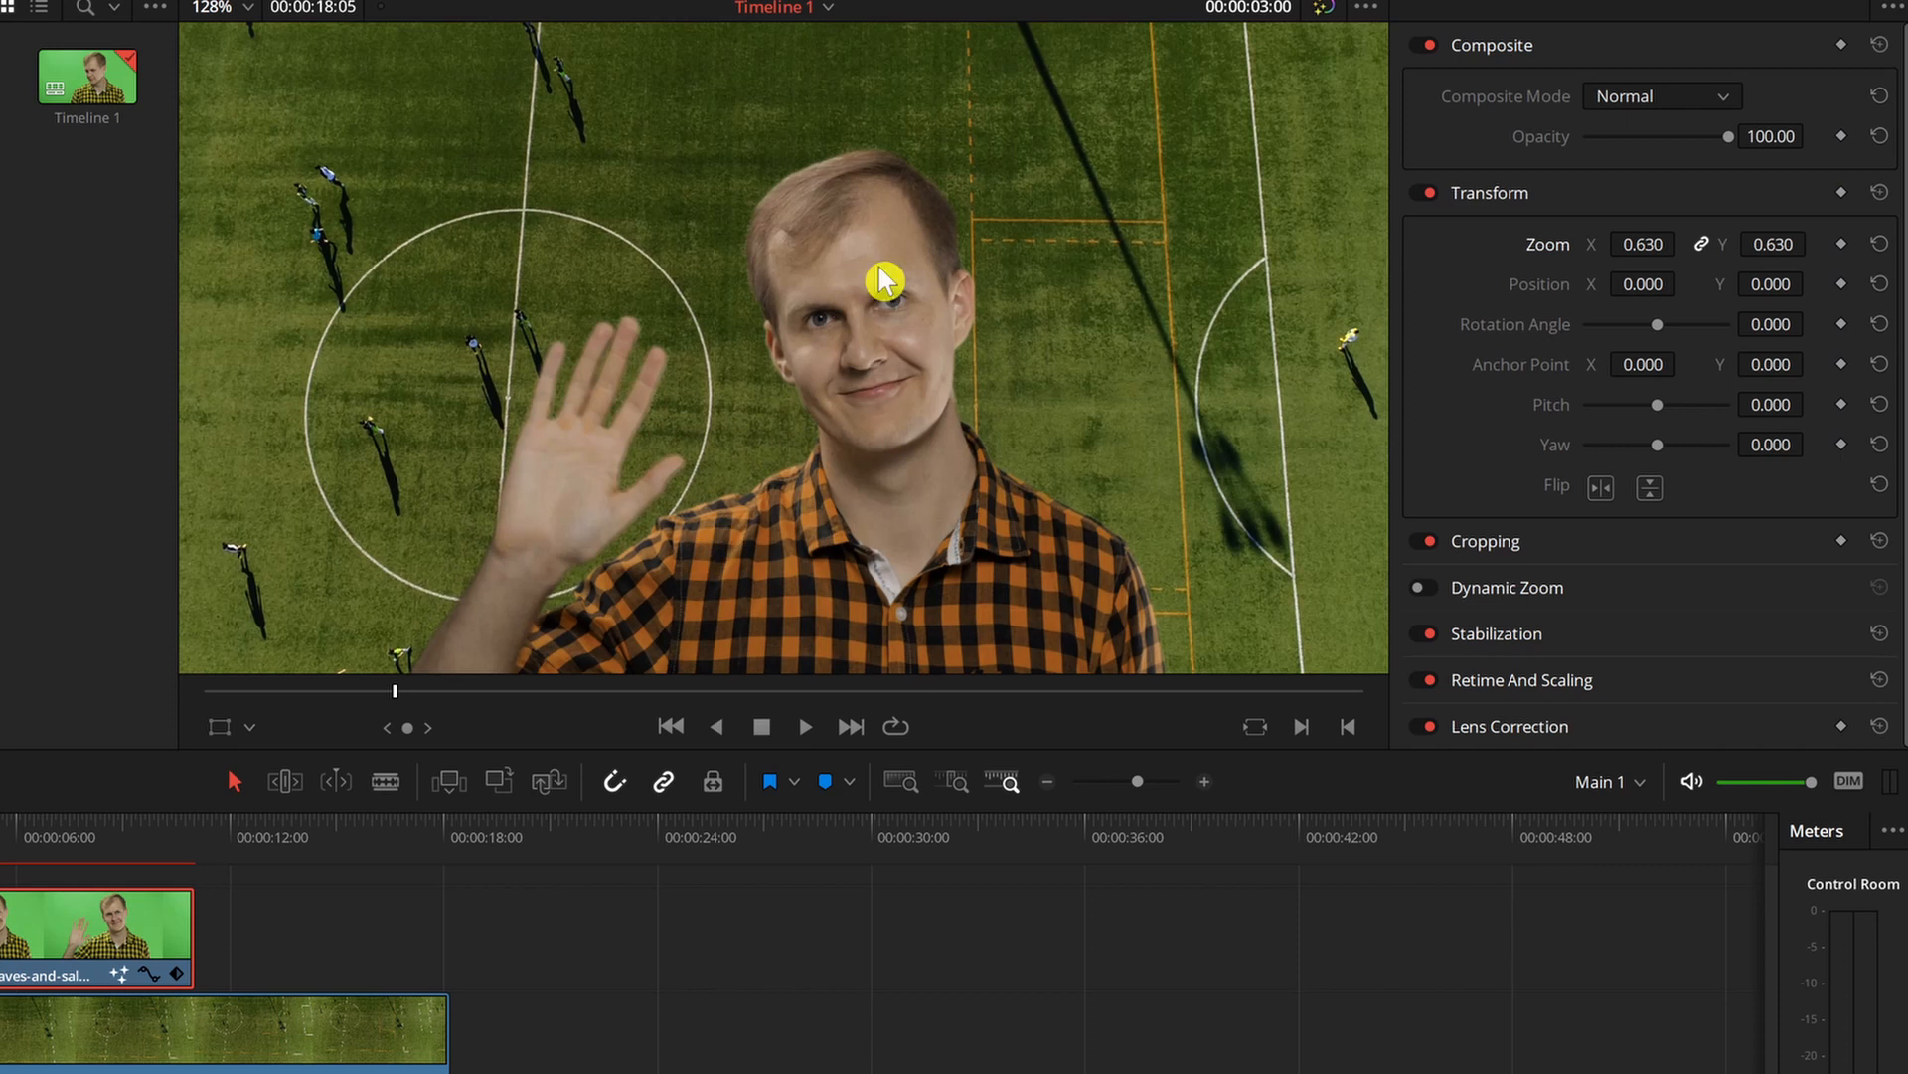
scroll(673, 511, "up", 2)
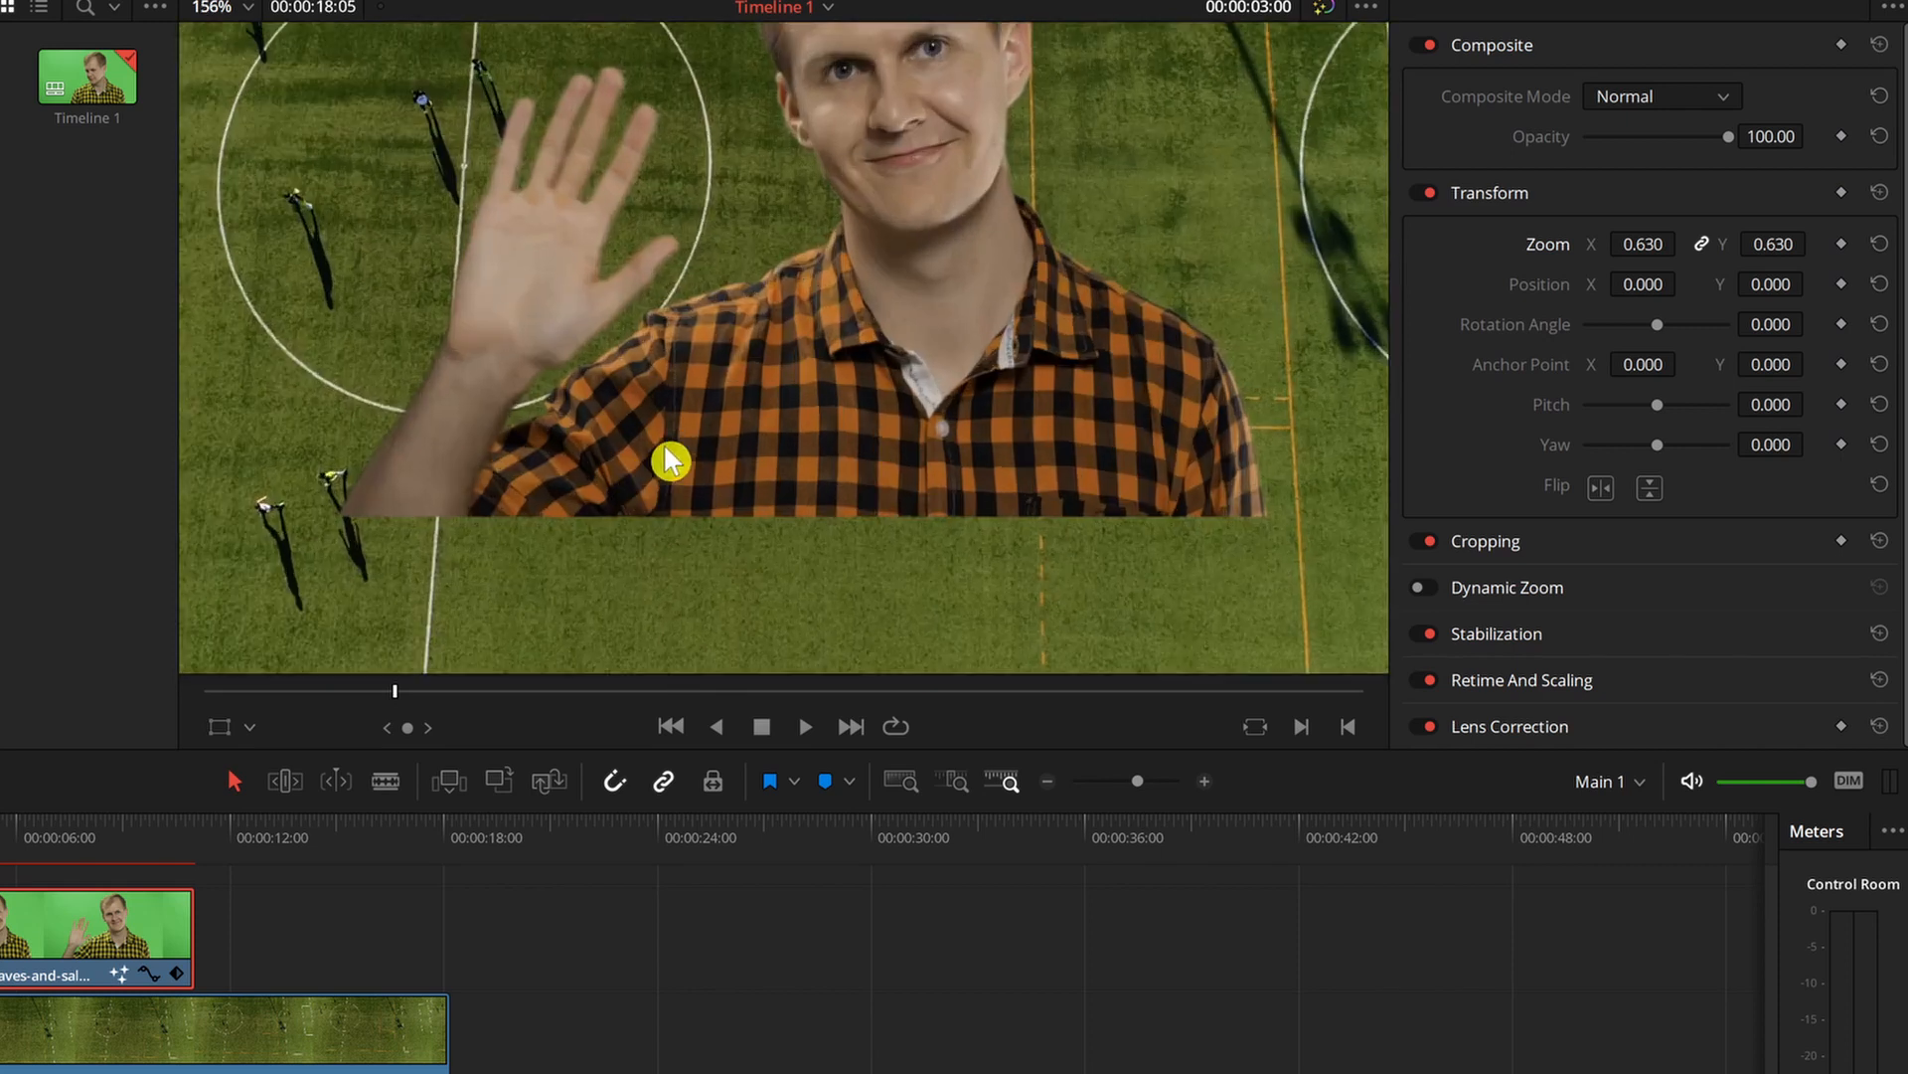
scroll(997, 352, "up", 1)
left_click_drag(1645, 282, 1339, 283)
left_click_drag(1770, 285, 1391, 345)
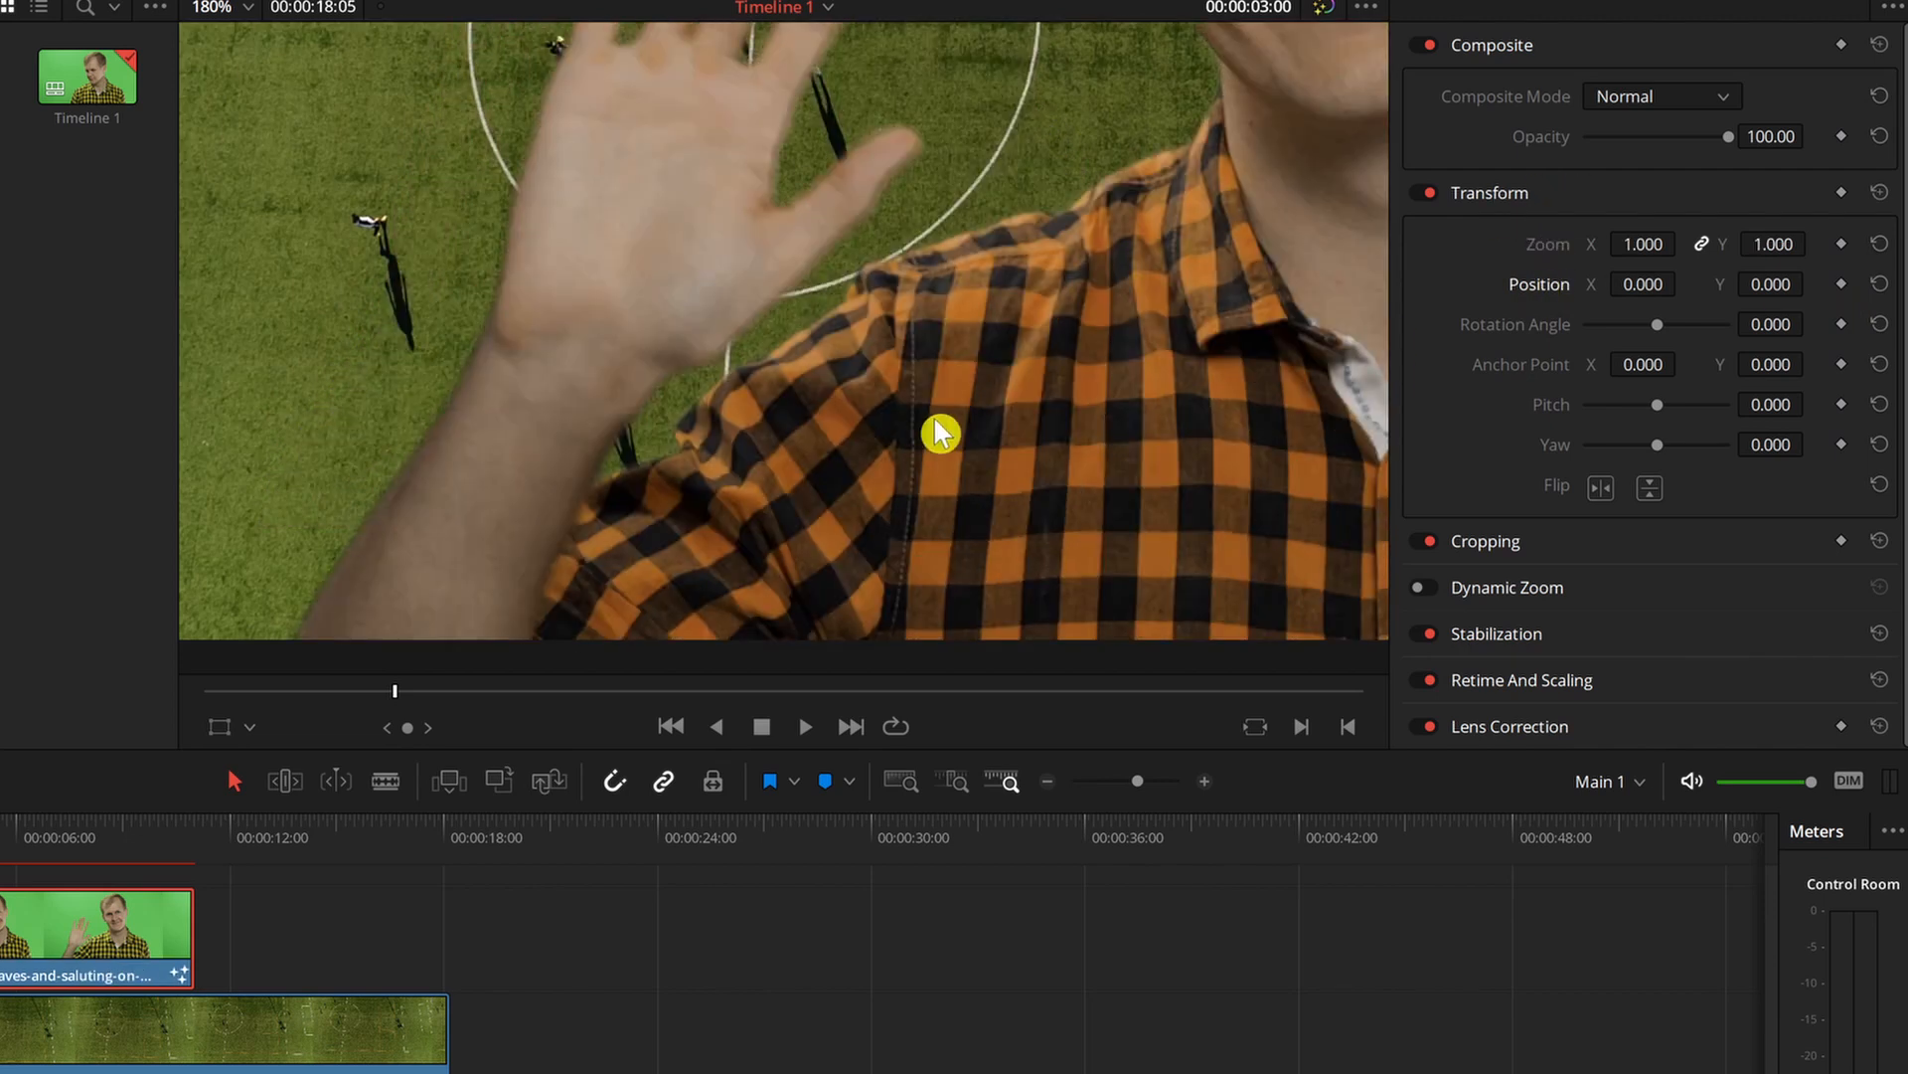
Scale the keyed clip to a Zoom of 0.470 and place it in the frame's lower-right corner at Position 608, -299
key("shift+z")
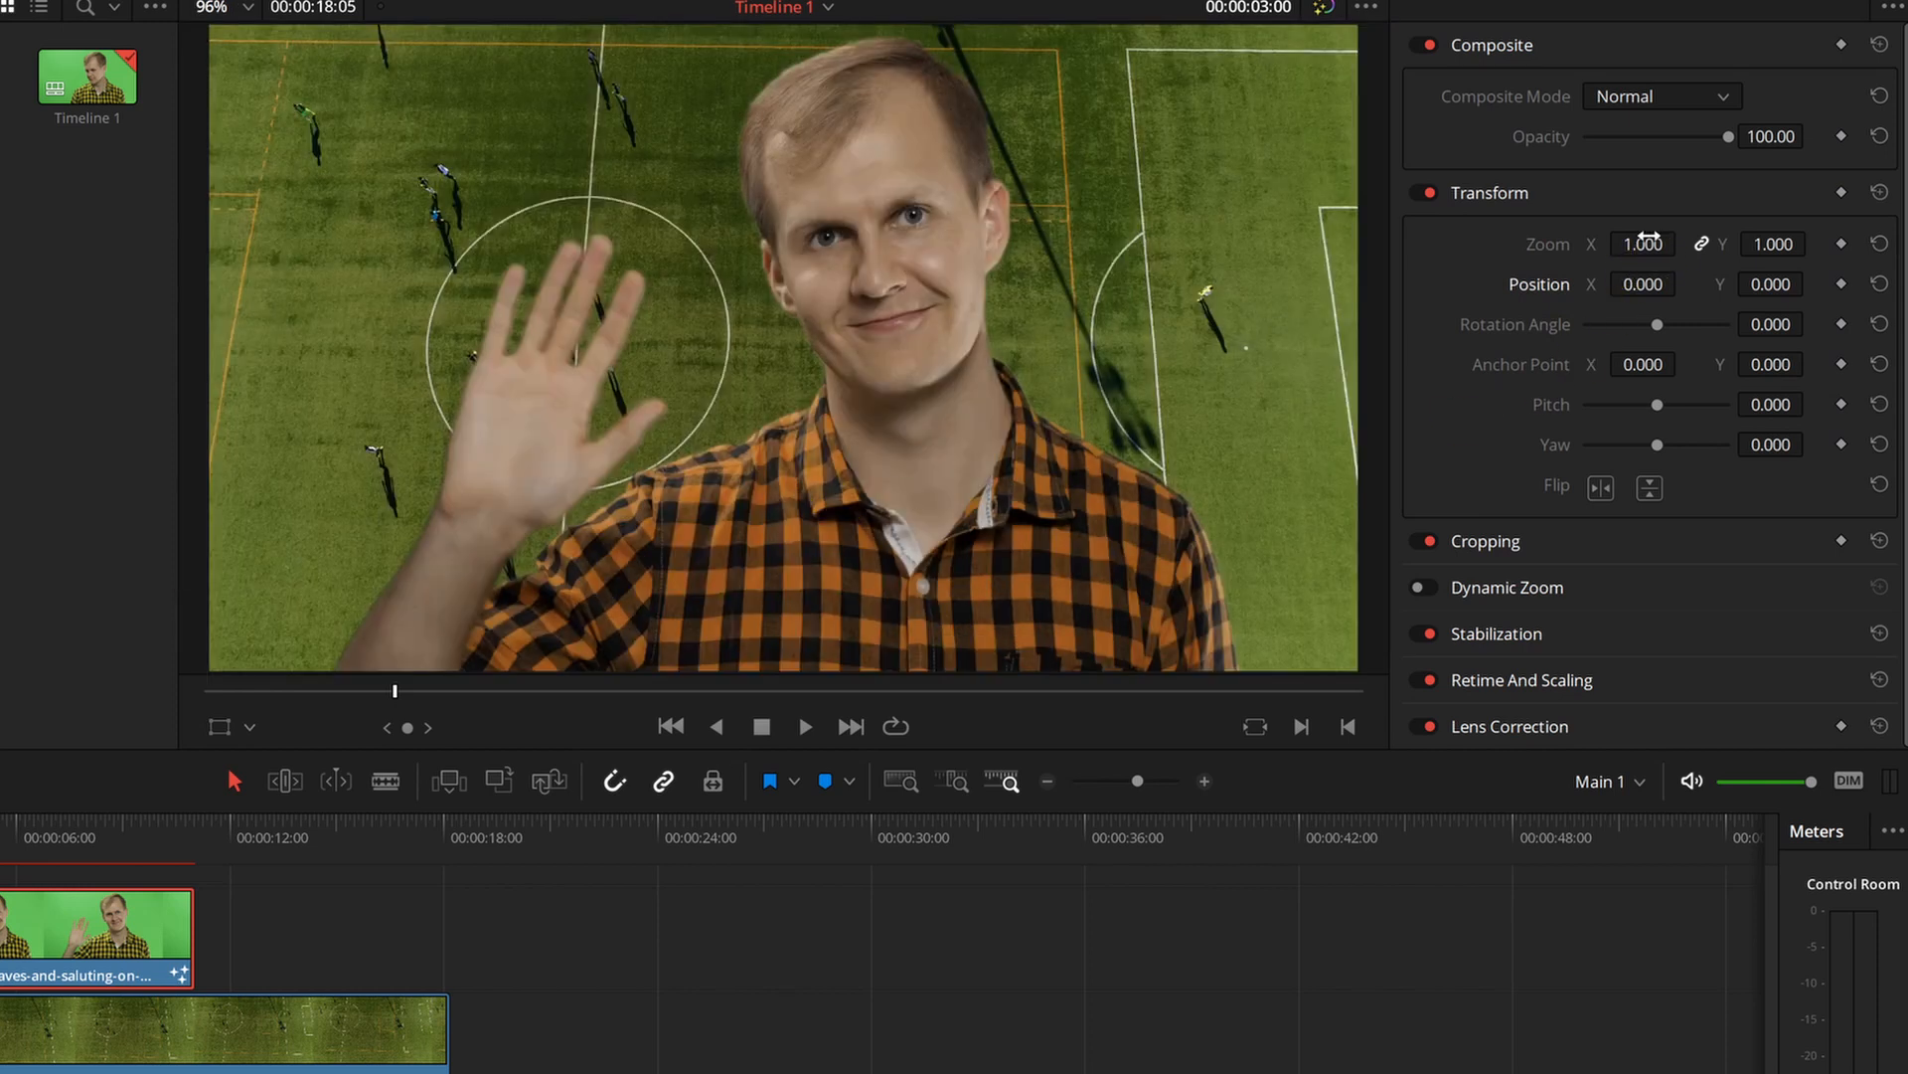
left_click_drag(1643, 243, 1641, 298)
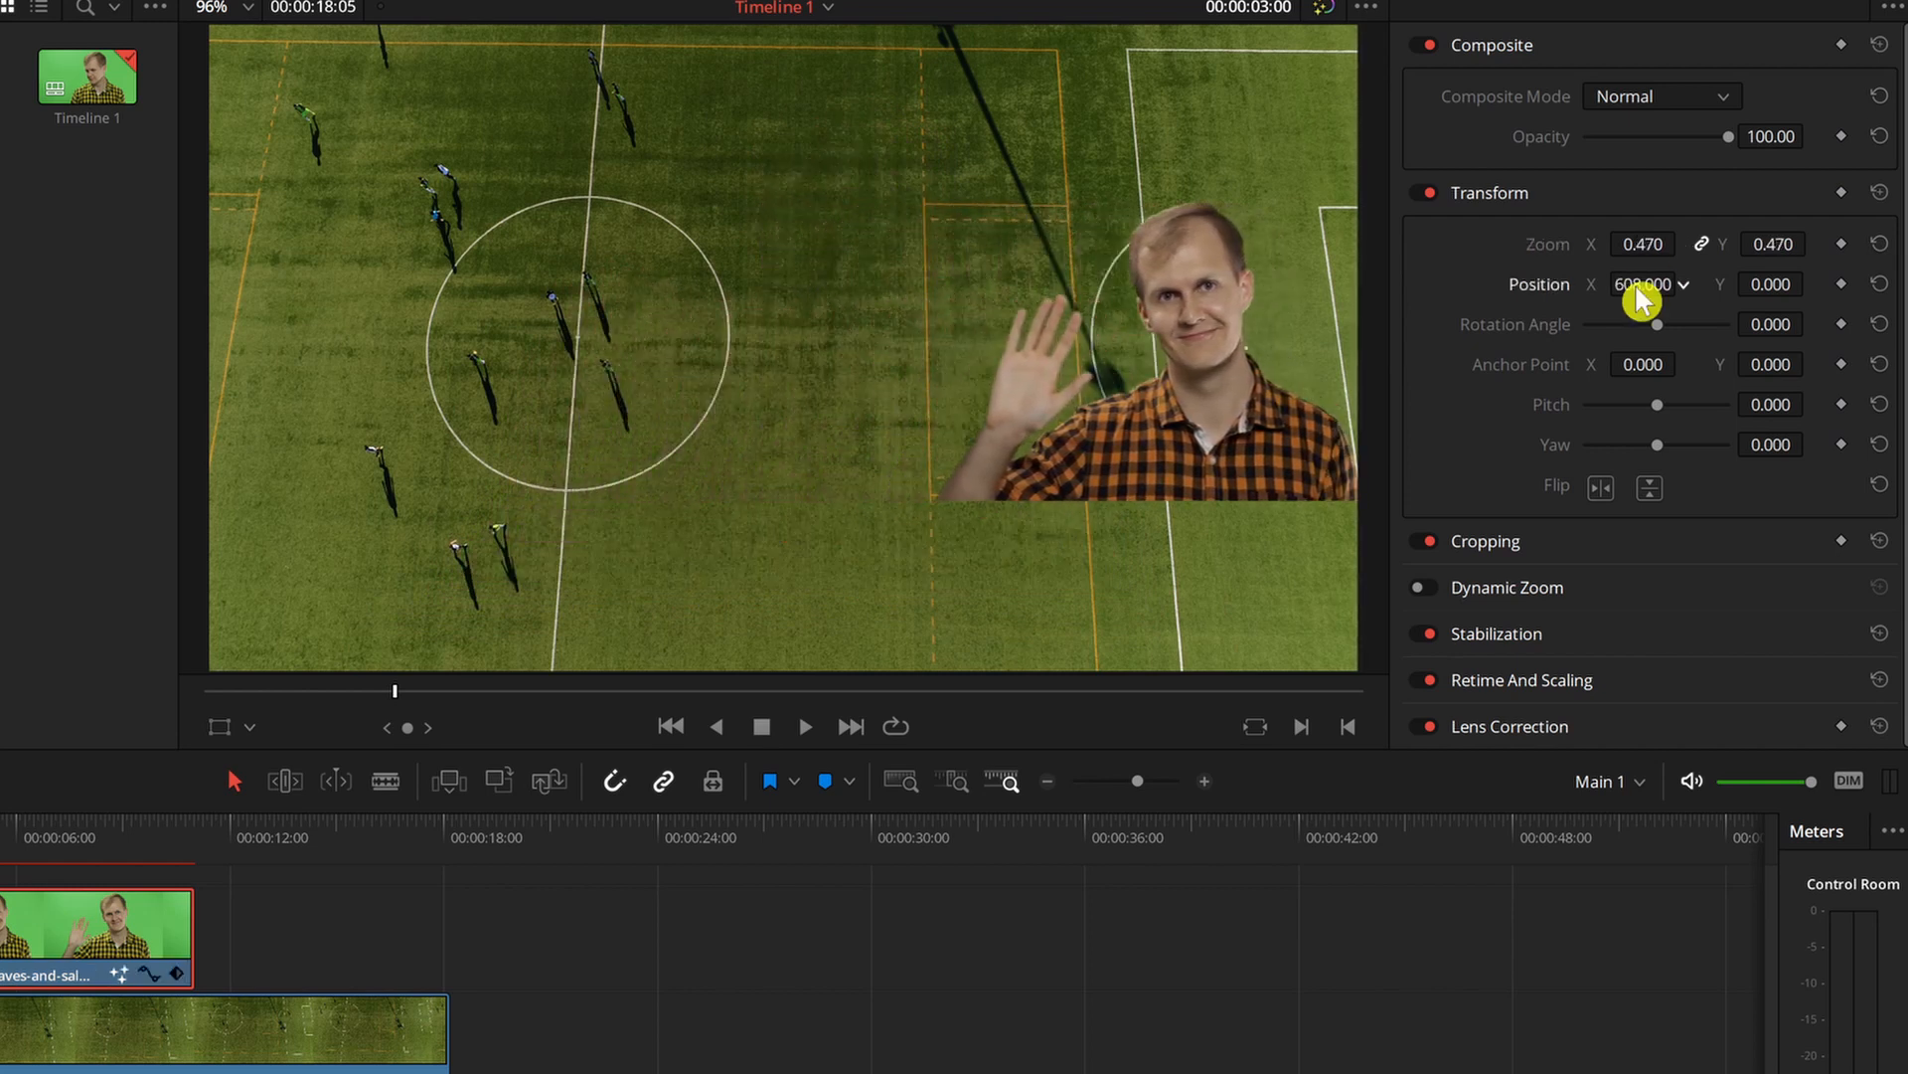
left_click_drag(1786, 288, 1757, 288)
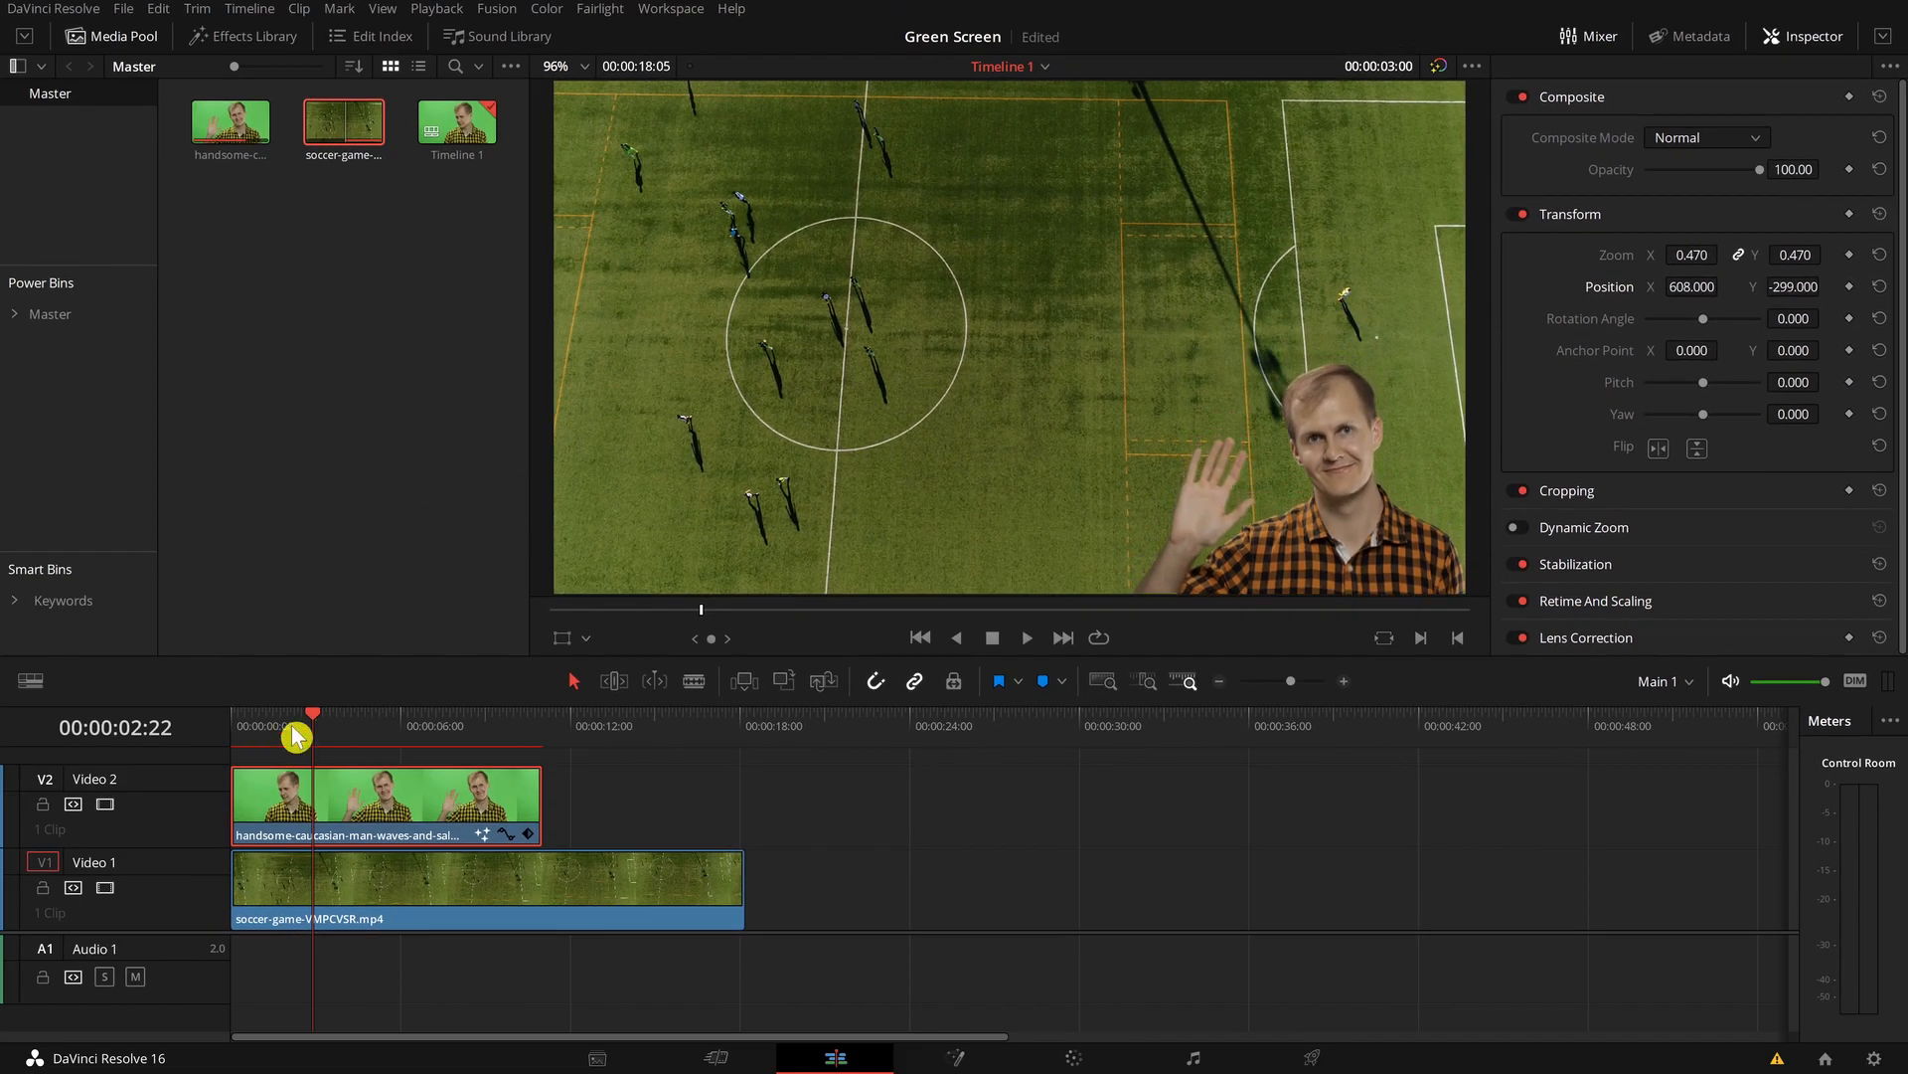
Play the composite from near the start of the timeline to review the result
left_click_drag(295, 736, 258, 725)
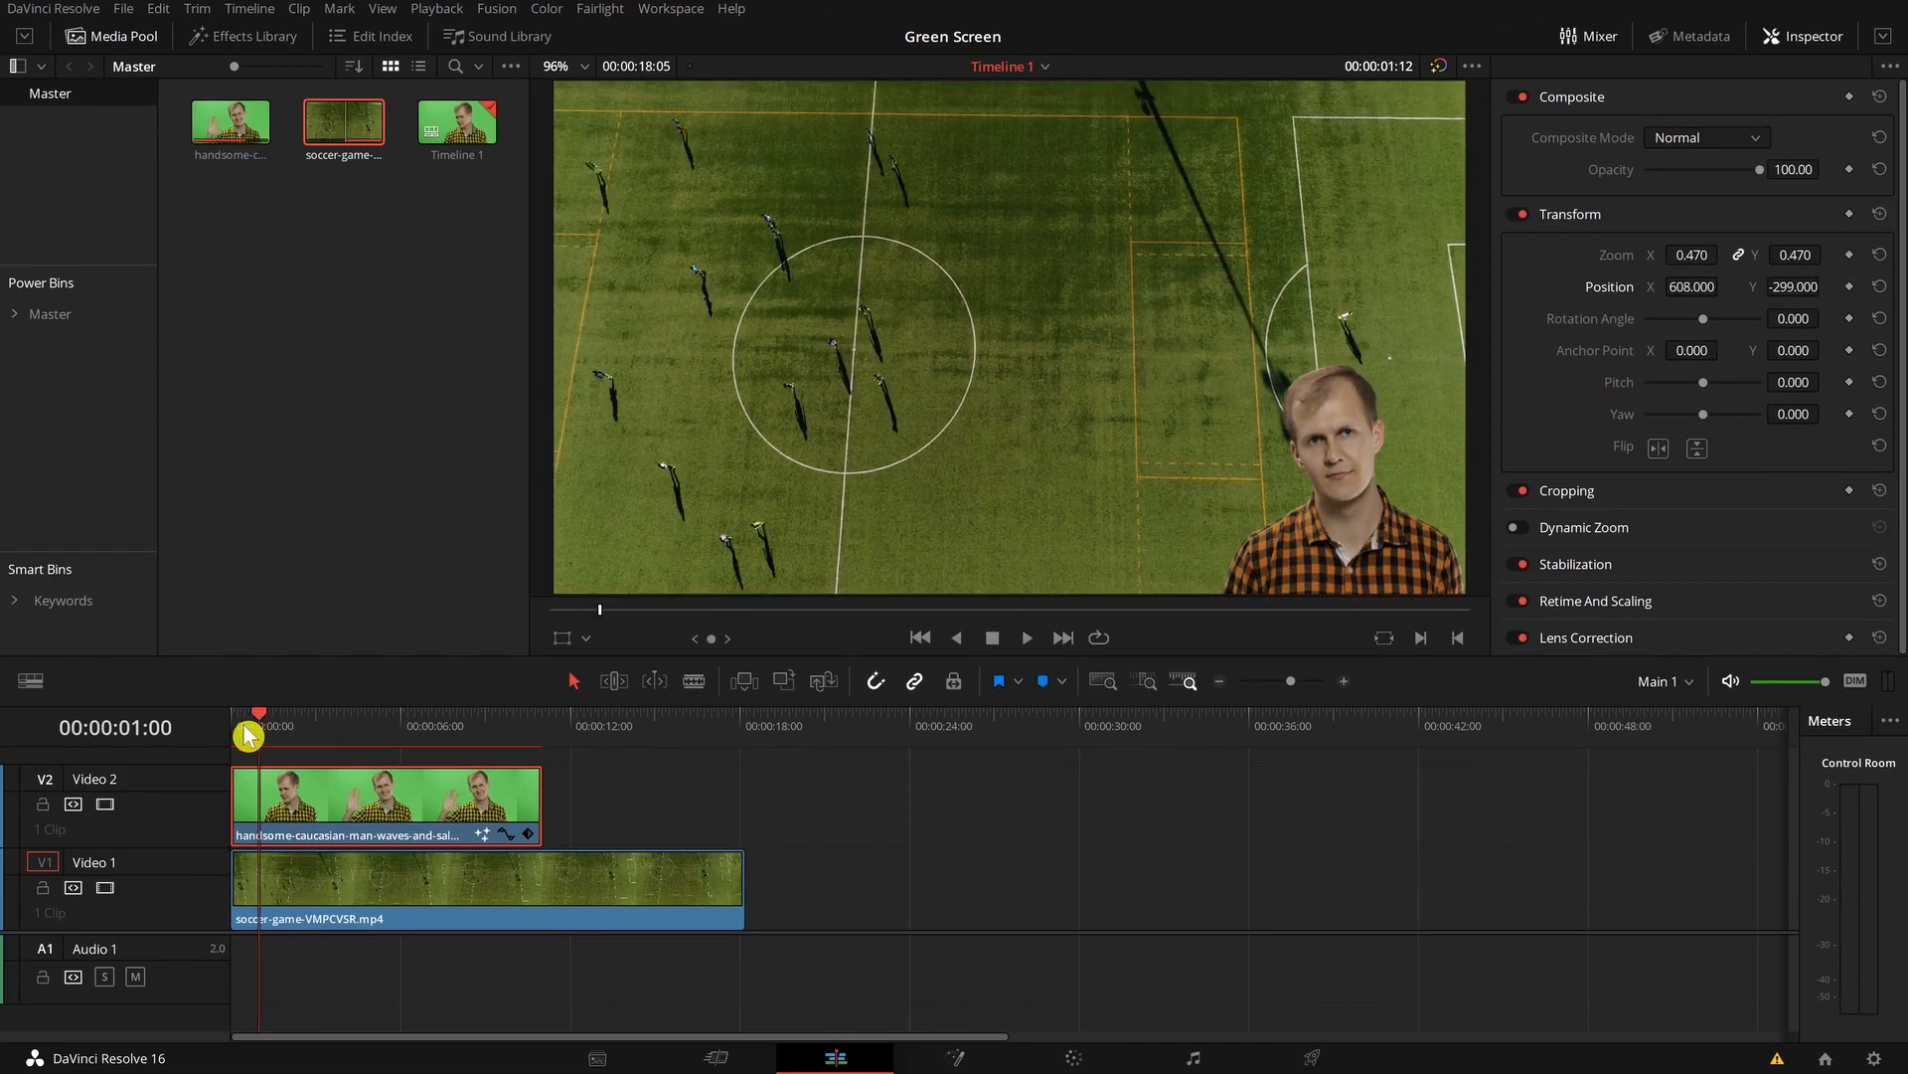
mouse_move(267, 732)
left_mouse_down()
mouse_move(289, 724)
mouse_move(247, 724)
left_mouse_up()
key("space")
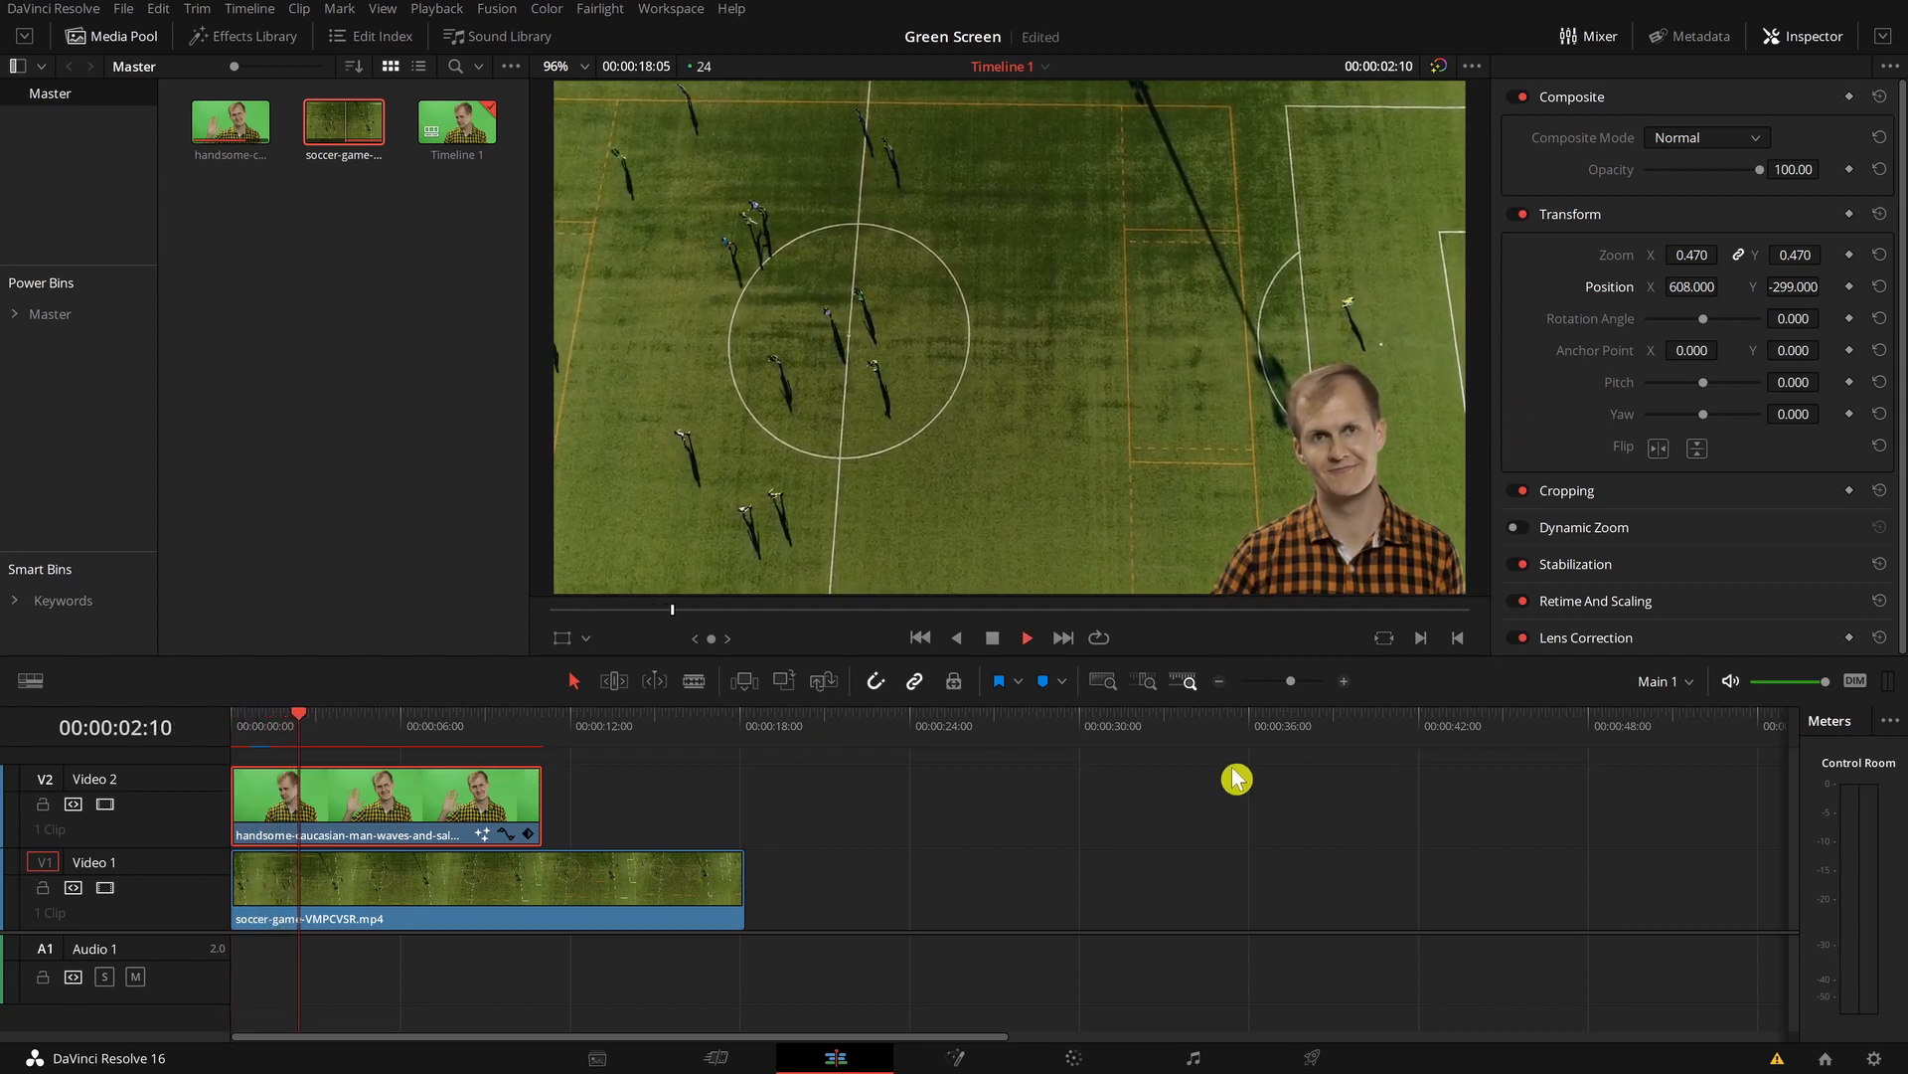